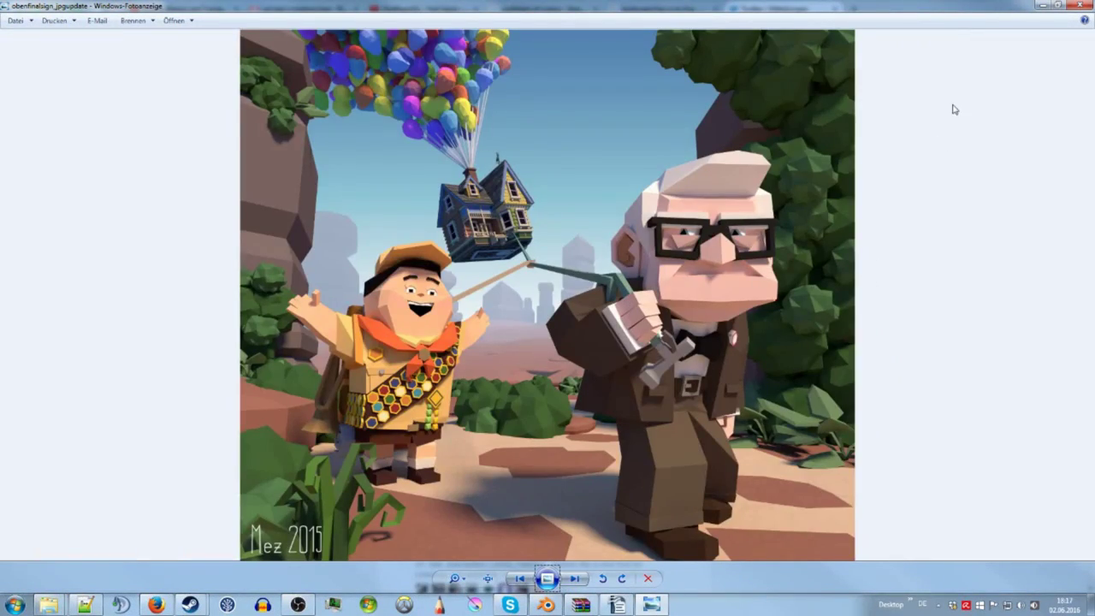
# Step: Step back two images to the HL22 tower render and zoom in on the birds beside the tower
pyautogui.click(521, 579)
pyautogui.click(522, 580)
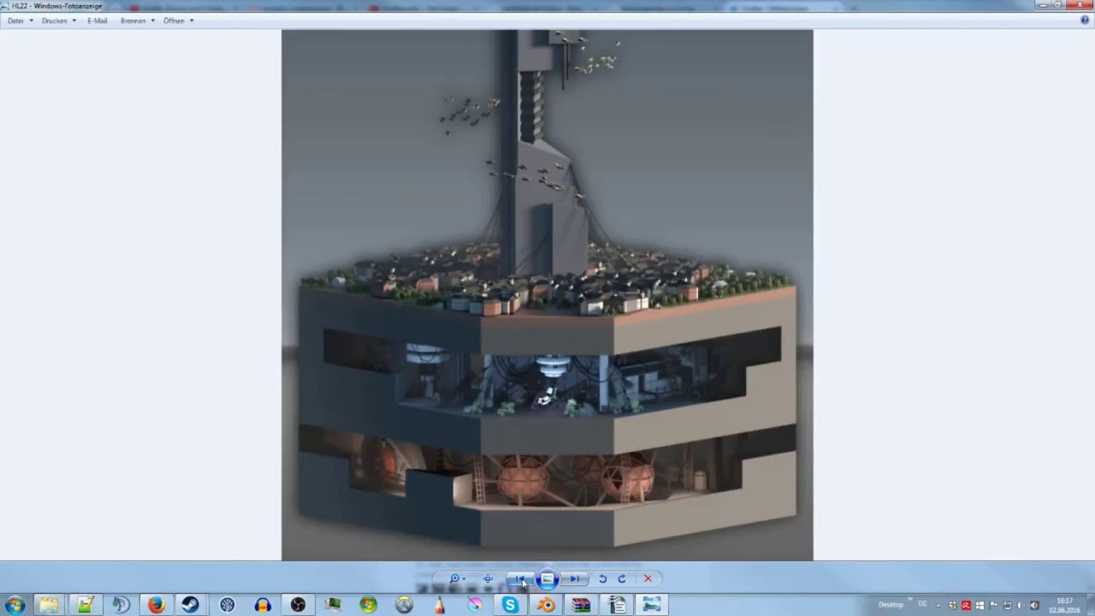
pyautogui.scroll(4, 449, 195)
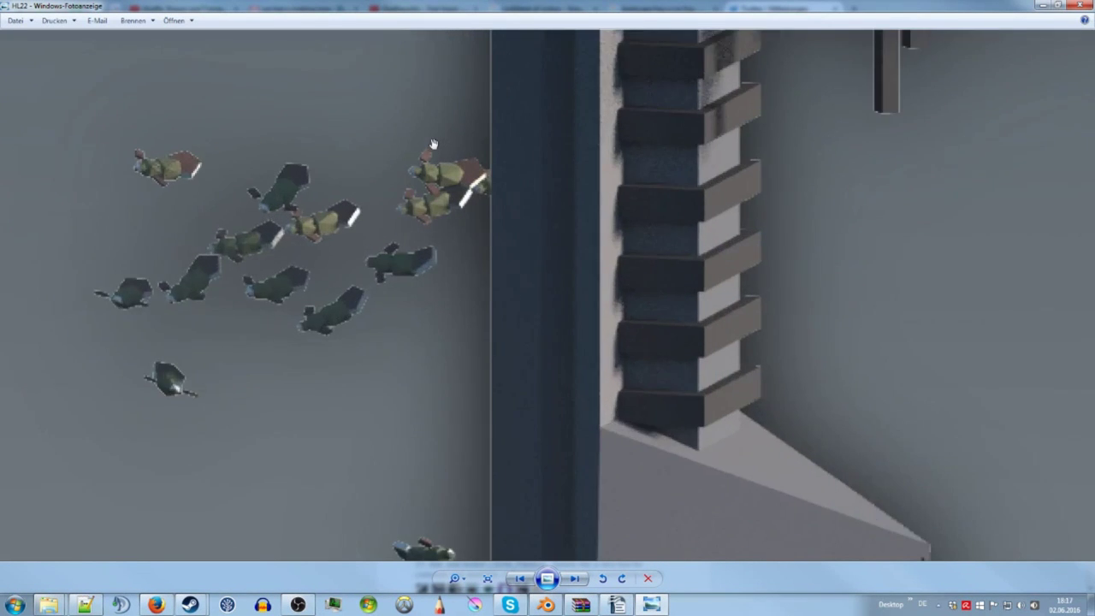
pyautogui.scroll(2, 434, 144)
pyautogui.moveTo(473, 215); pyautogui.dragTo(535, 276)
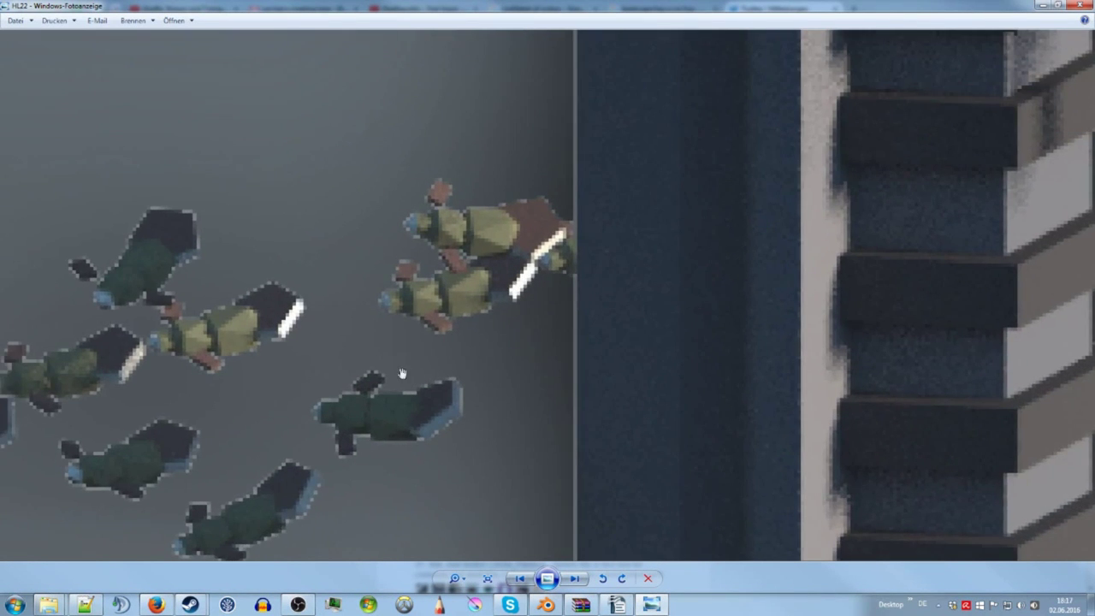
pyautogui.moveTo(375, 362); pyautogui.dragTo(425, 268)
pyautogui.moveTo(426, 336); pyautogui.dragTo(704, 204)
pyautogui.scroll(-3, 704, 204)
pyautogui.moveTo(656, 259); pyautogui.dragTo(511, 440)
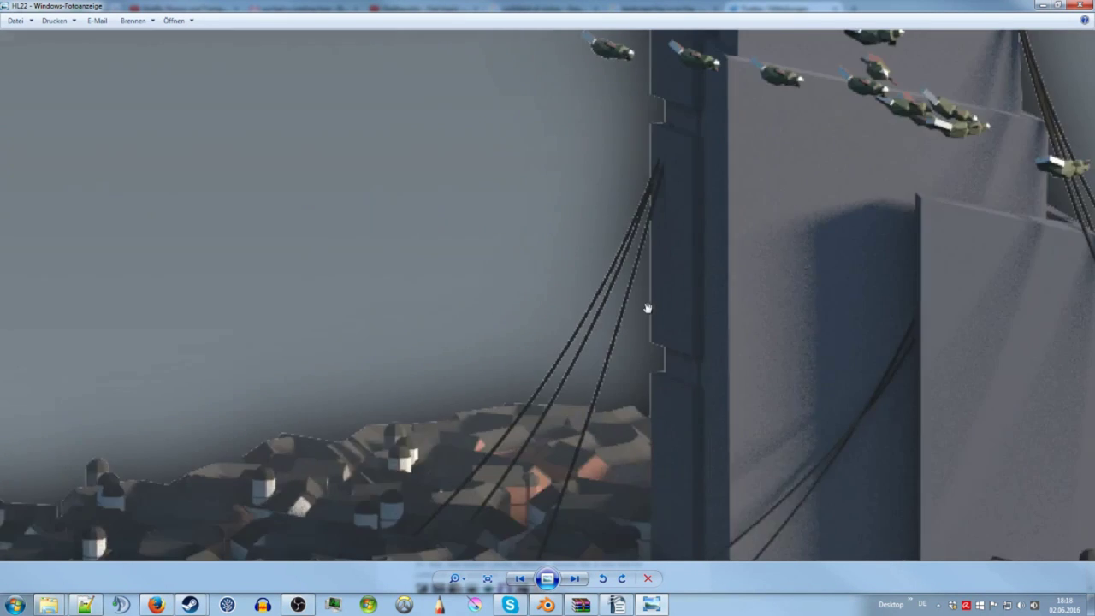
# Step: Zoom and pan around the close-up, centring the bird flock and the upper tower
pyautogui.scroll(5, 650, 294)
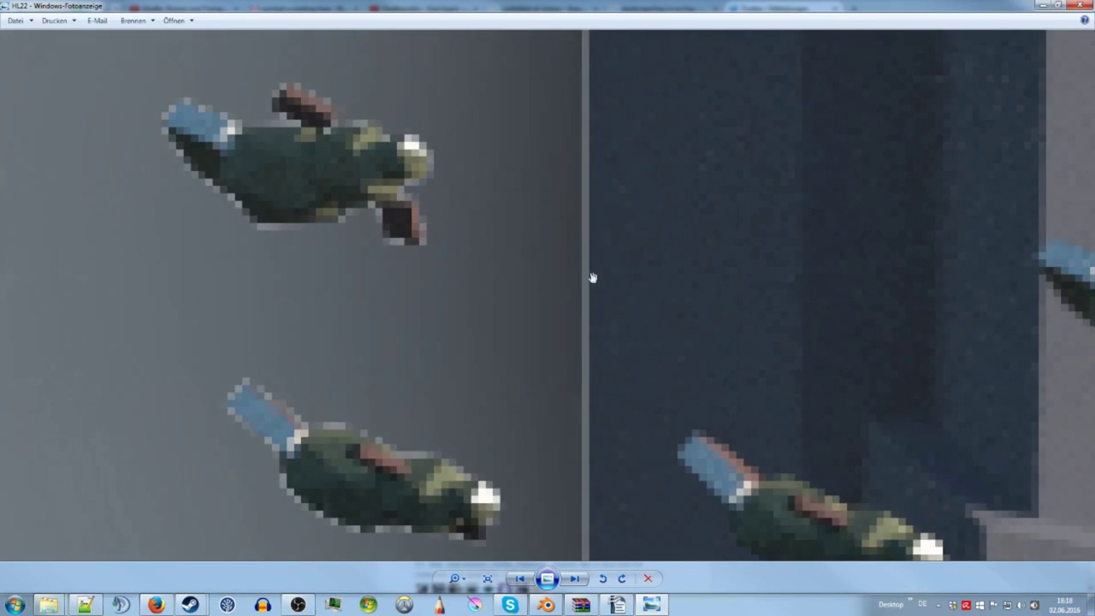
pyautogui.moveTo(593, 278)
pyautogui.mouseDown()
pyautogui.moveTo(611, 220)
pyautogui.moveTo(577, 264)
pyautogui.moveTo(584, 283)
pyautogui.mouseUp()
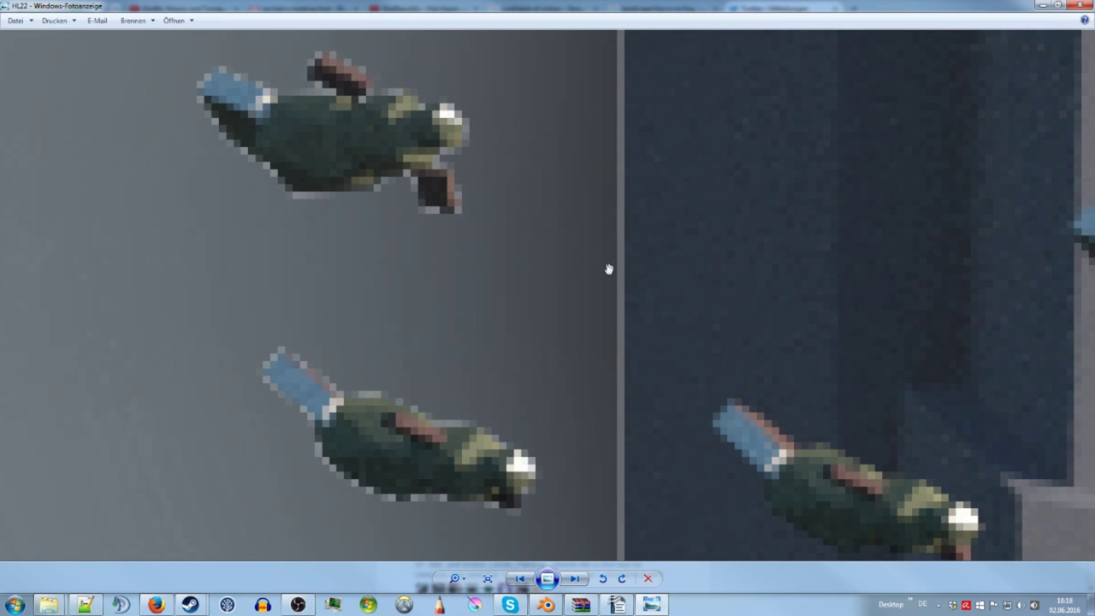
pyautogui.scroll(-5, 608, 269)
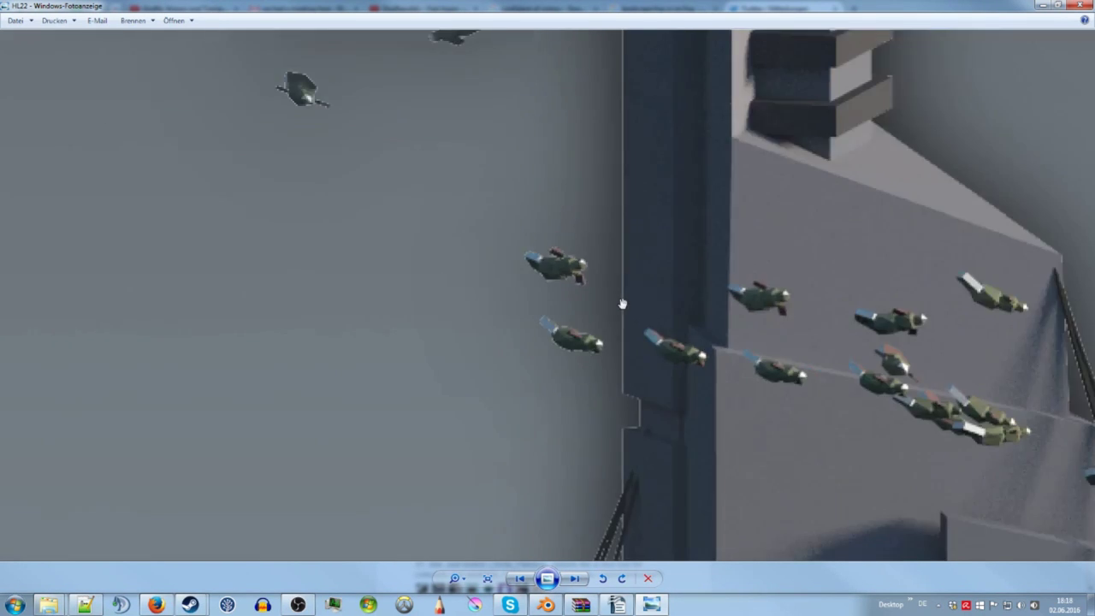
pyautogui.scroll(1, 667, 393)
pyautogui.moveTo(666, 393); pyautogui.dragTo(661, 337)
pyautogui.scroll(1, 542, 376)
pyautogui.scroll(-6, 661, 336)
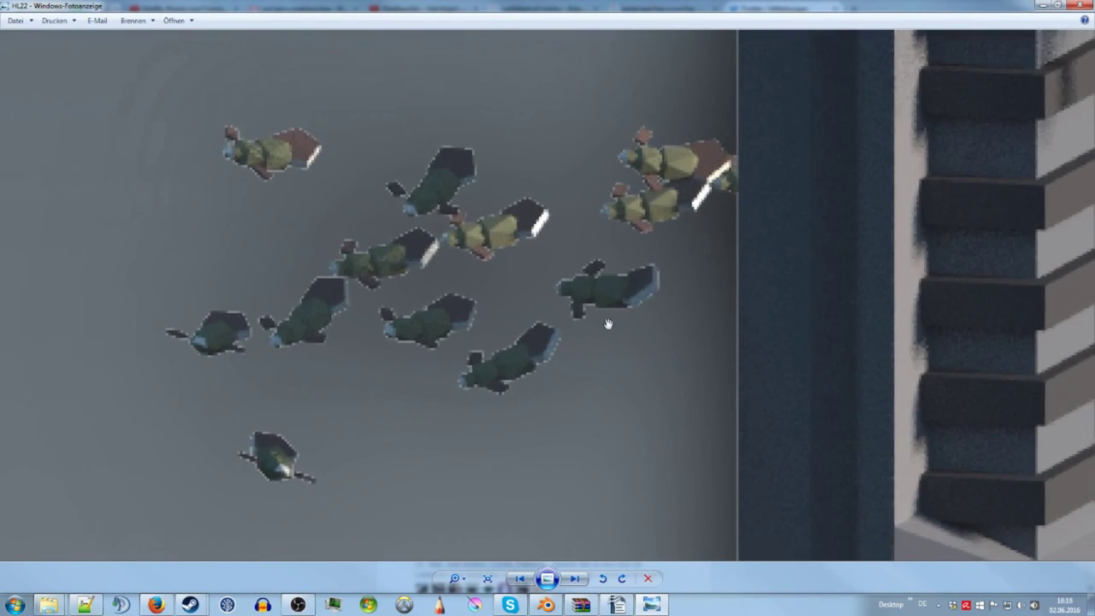
pyautogui.scroll(2, 594, 330)
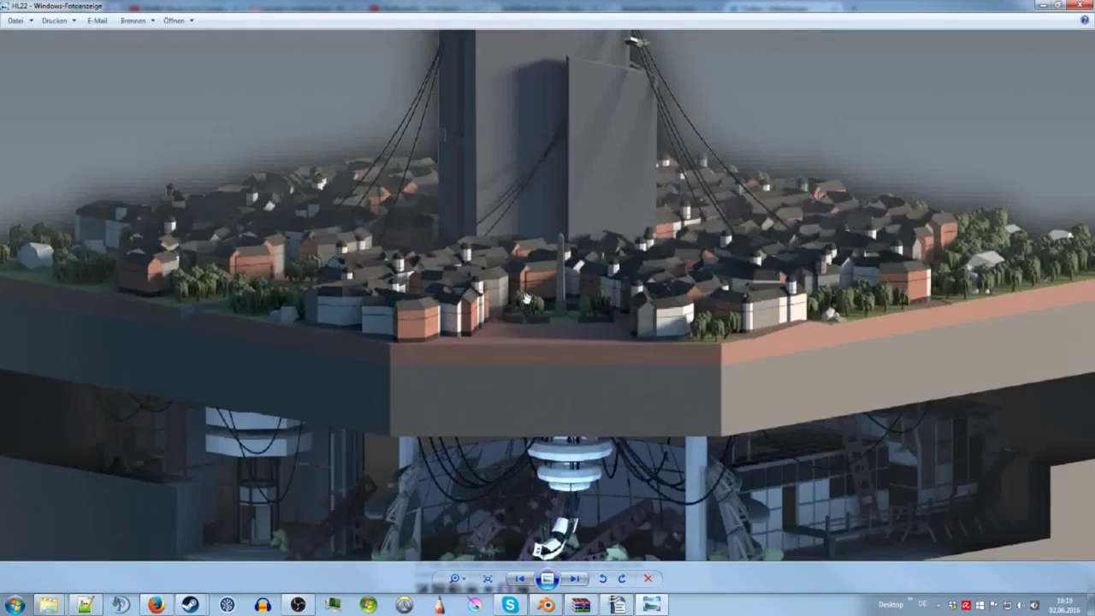
pyautogui.moveTo(599, 69); pyautogui.dragTo(609, 368)
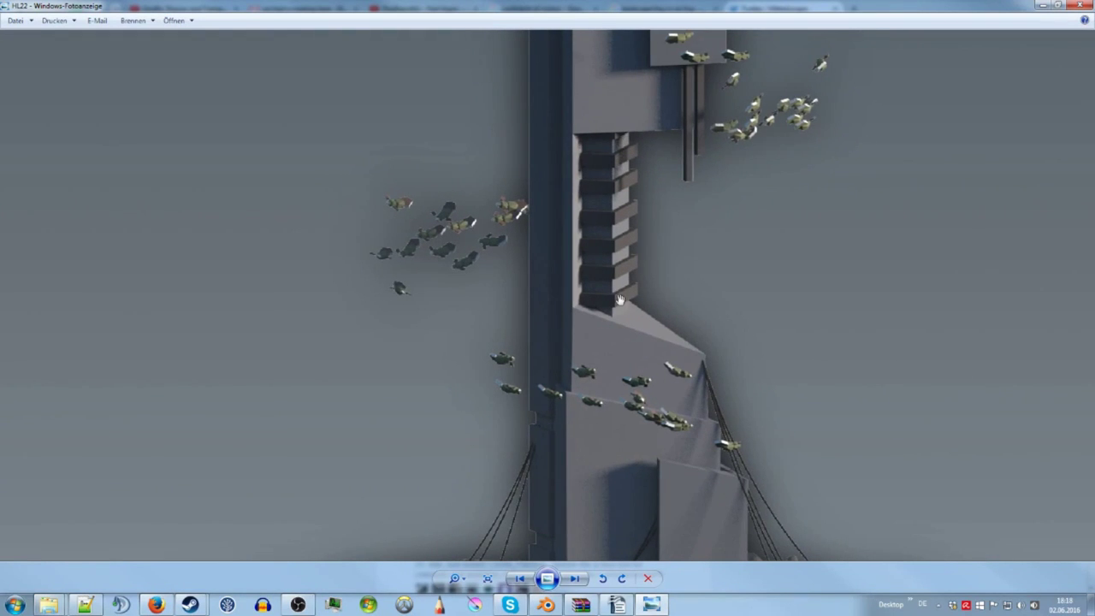
pyautogui.scroll(1, 611, 287)
pyautogui.scroll(-1, 628, 391)
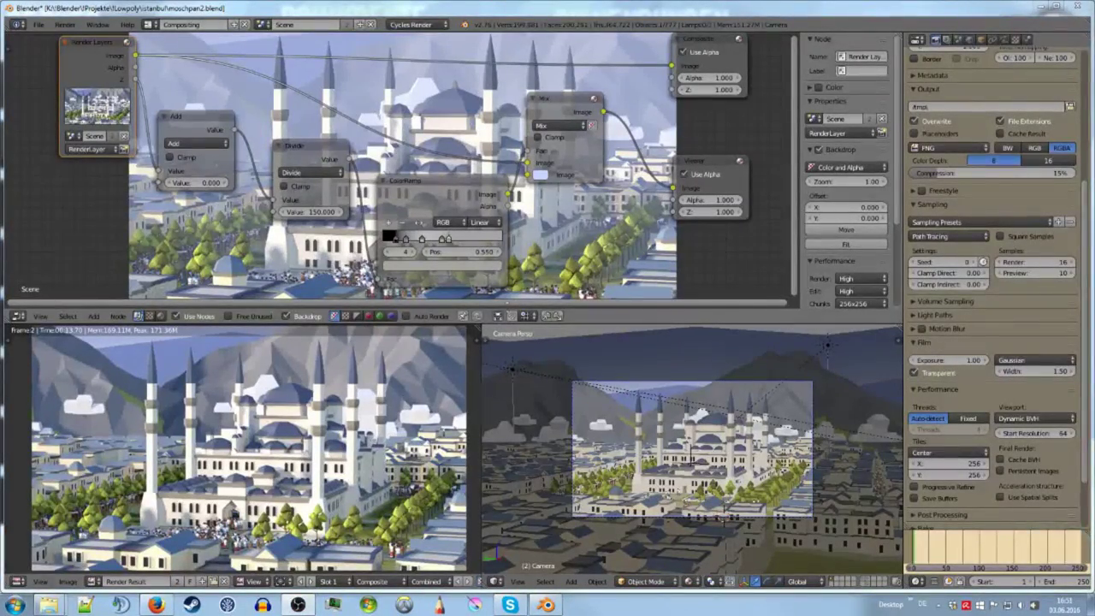
# Step: Link the Mix node's Image output to the Composite node's Image input
pyautogui.moveTo(619, 259); pyautogui.dragTo(613, 269, button='middle')
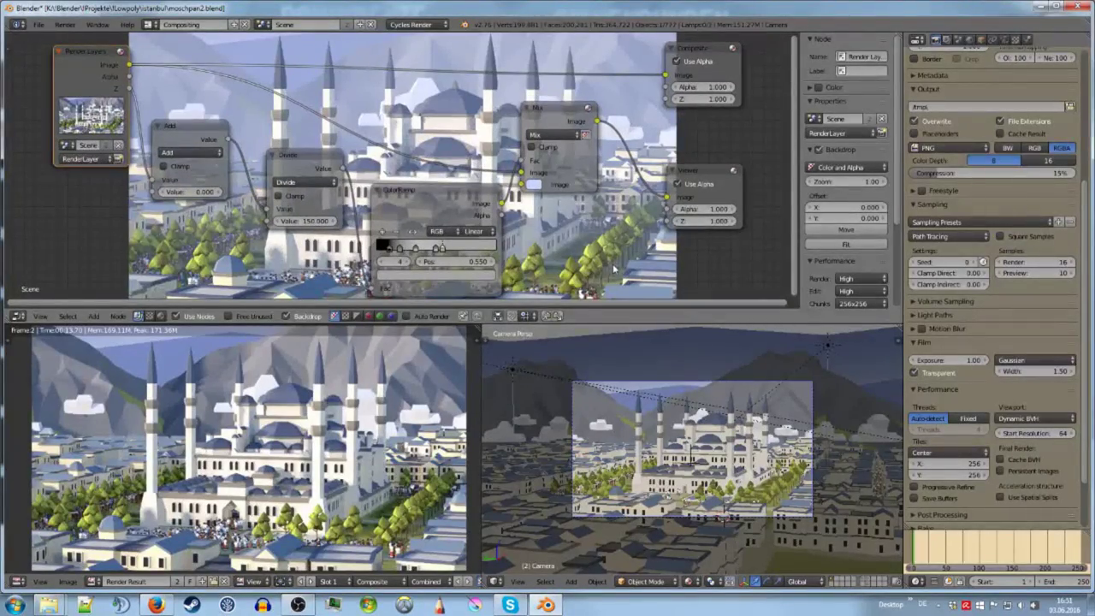
pyautogui.scroll(-2, 322, 462)
pyautogui.scroll(1, 322, 462)
pyautogui.scroll(1, 322, 462)
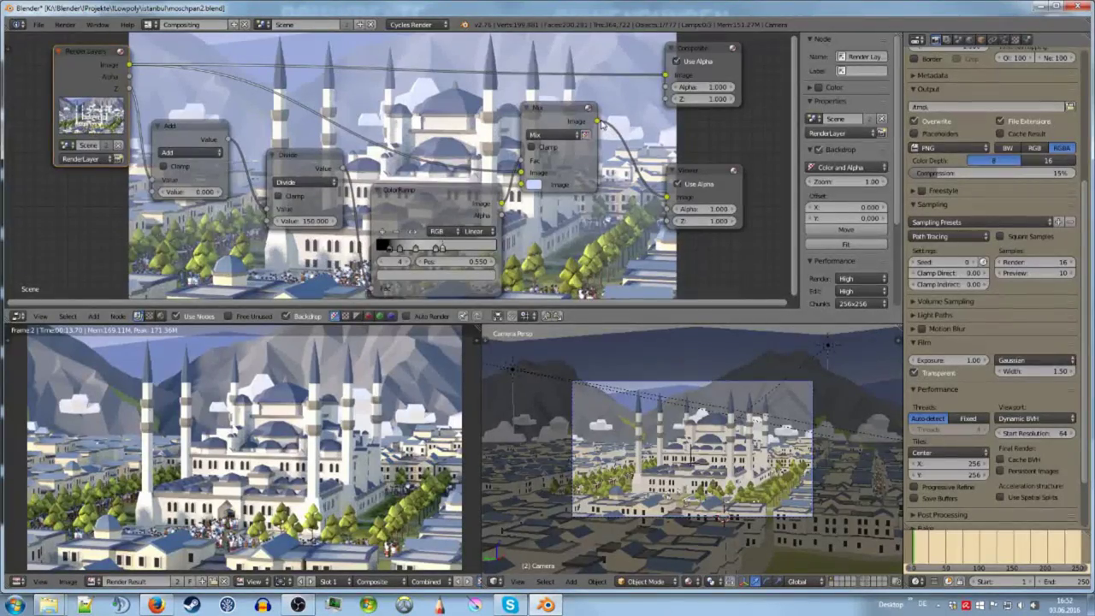
pyautogui.moveTo(597, 120); pyautogui.dragTo(666, 77)
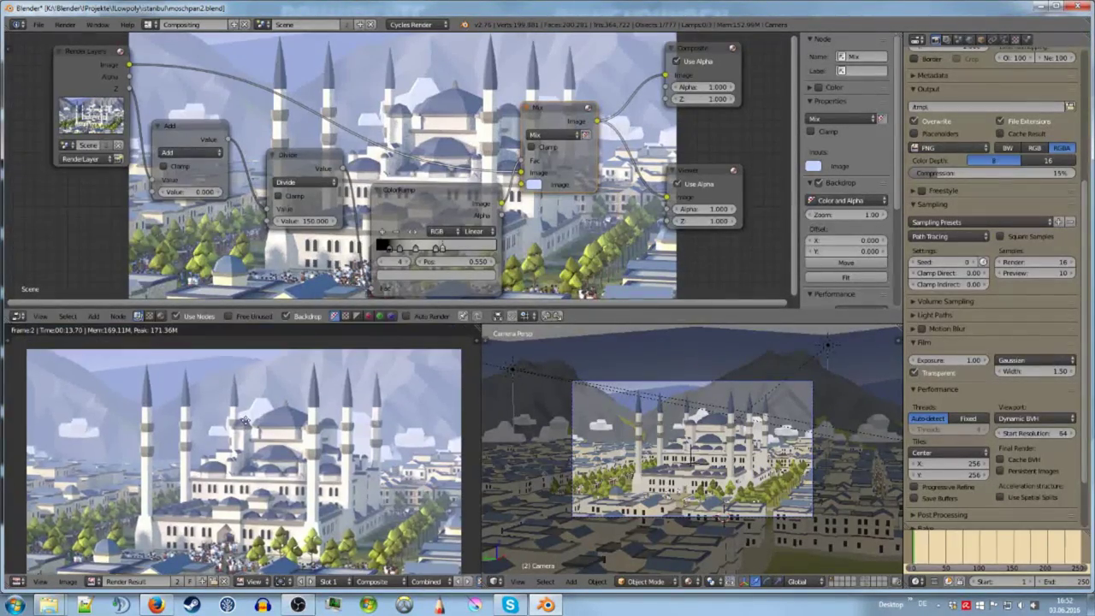
pyautogui.scroll(-1, 242, 395)
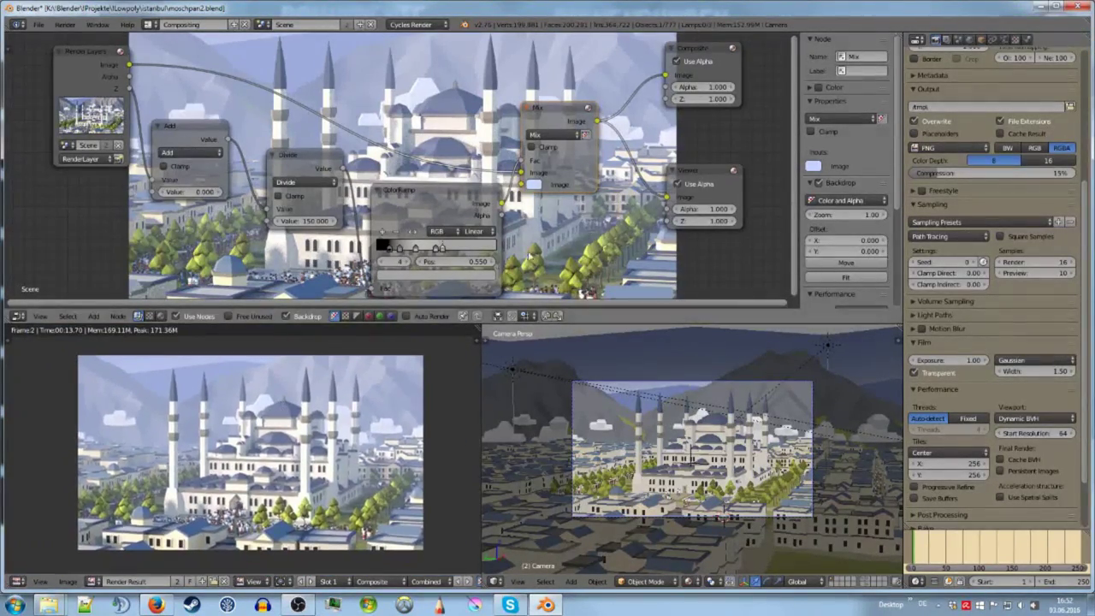
pyautogui.moveTo(583, 256); pyautogui.dragTo(578, 251, button='middle')
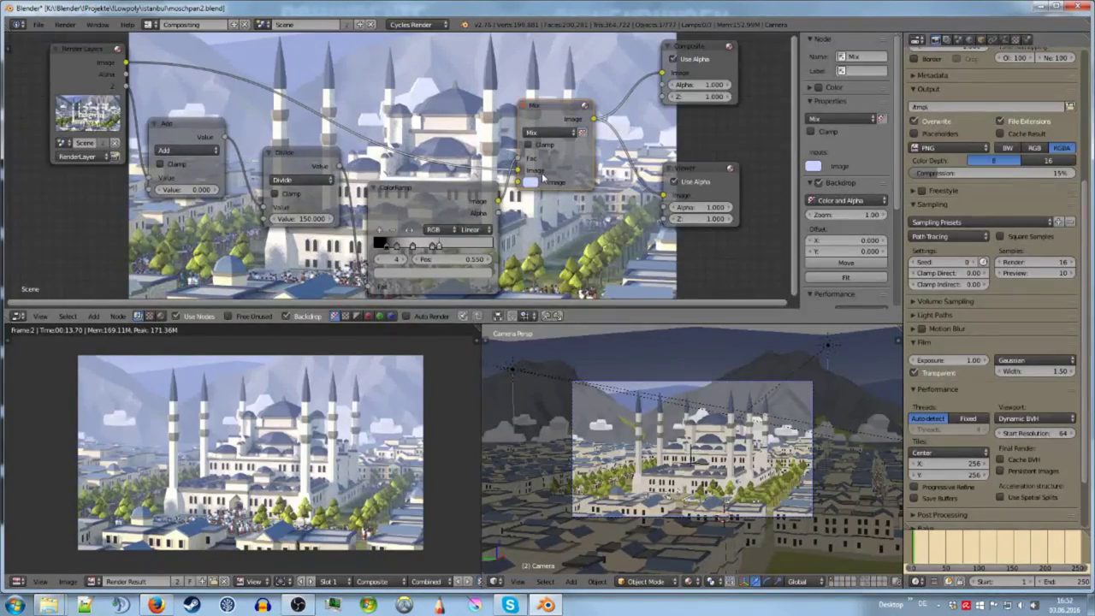
pyautogui.hotkey('ctrl', 'Right')
pyautogui.press('Escape')
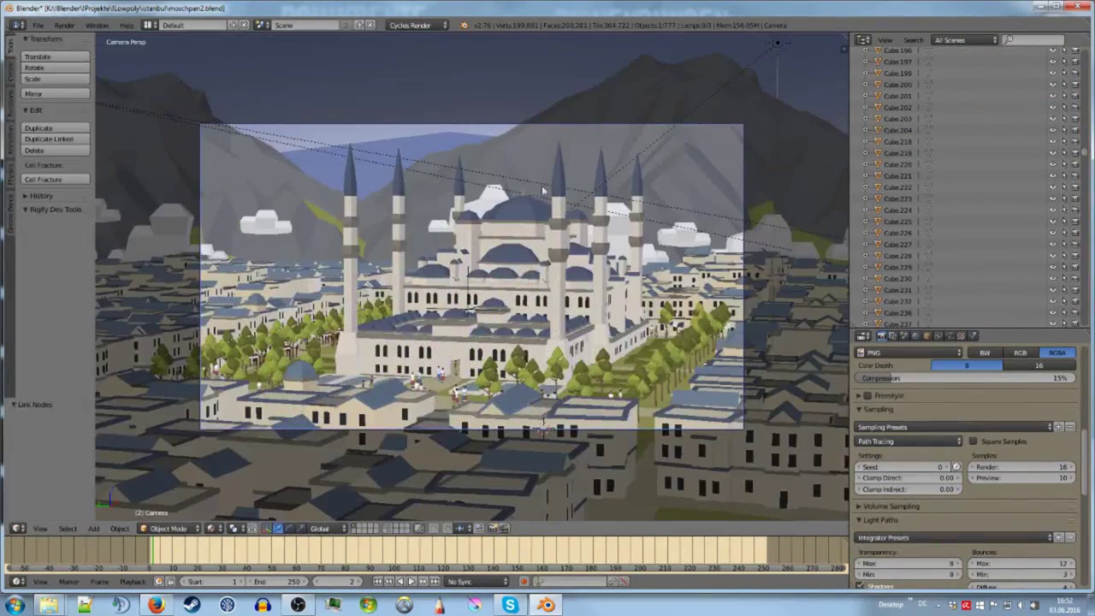
pyautogui.press('KP_0')
pyautogui.moveTo(622, 341); pyautogui.dragTo(481, 308, button='middle')
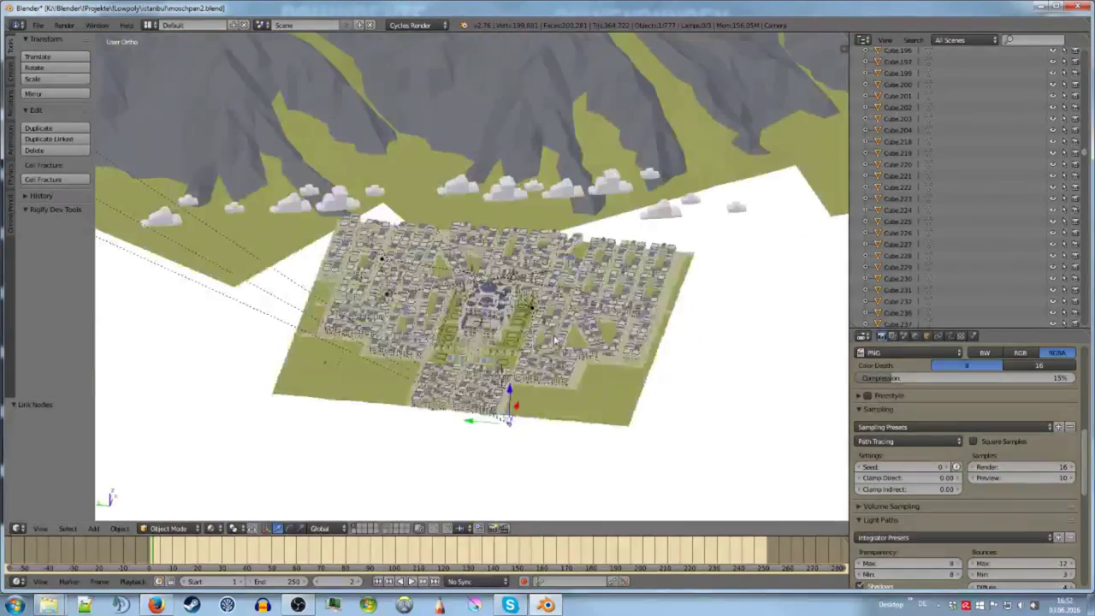
pyautogui.scroll(3, 542, 363)
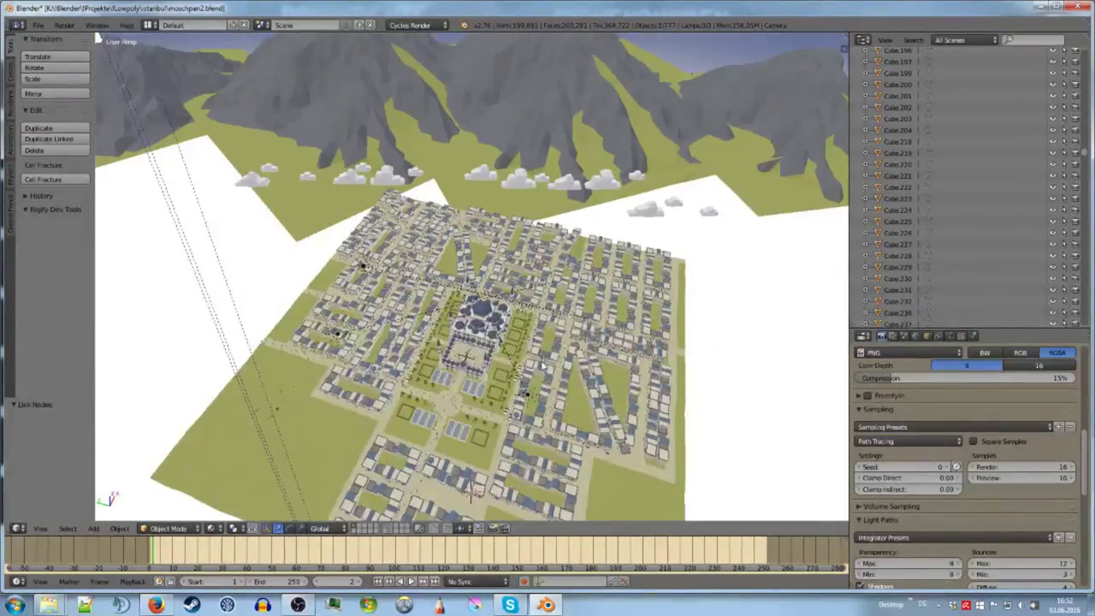
pyautogui.press('KP_5')
pyautogui.press('KP_8')
pyautogui.press('KP_8')
pyautogui.scroll(2, 532, 346)
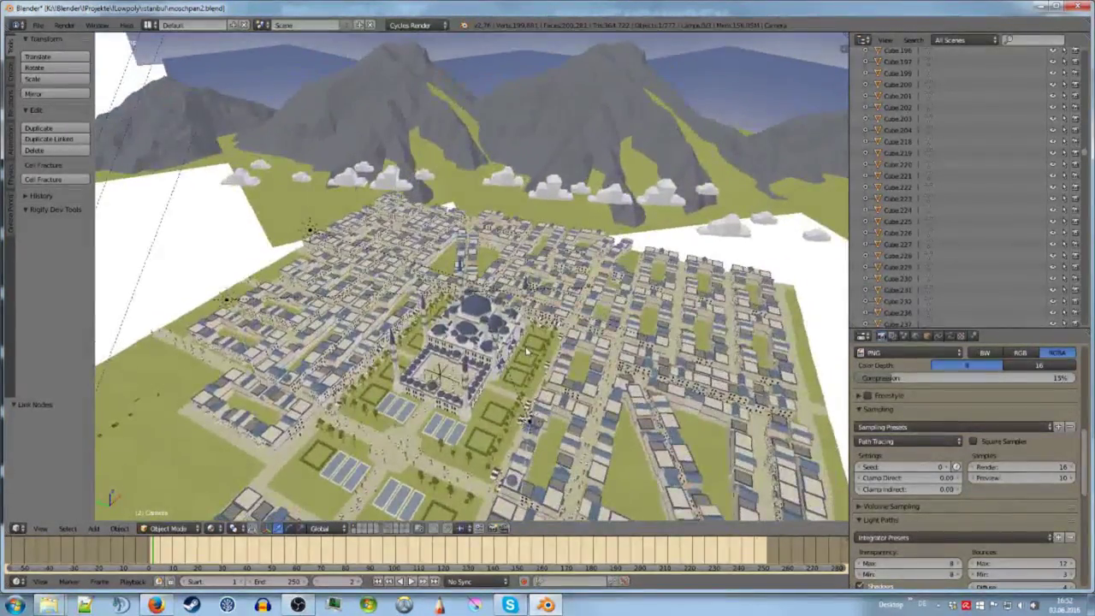
pyautogui.click(150, 24)
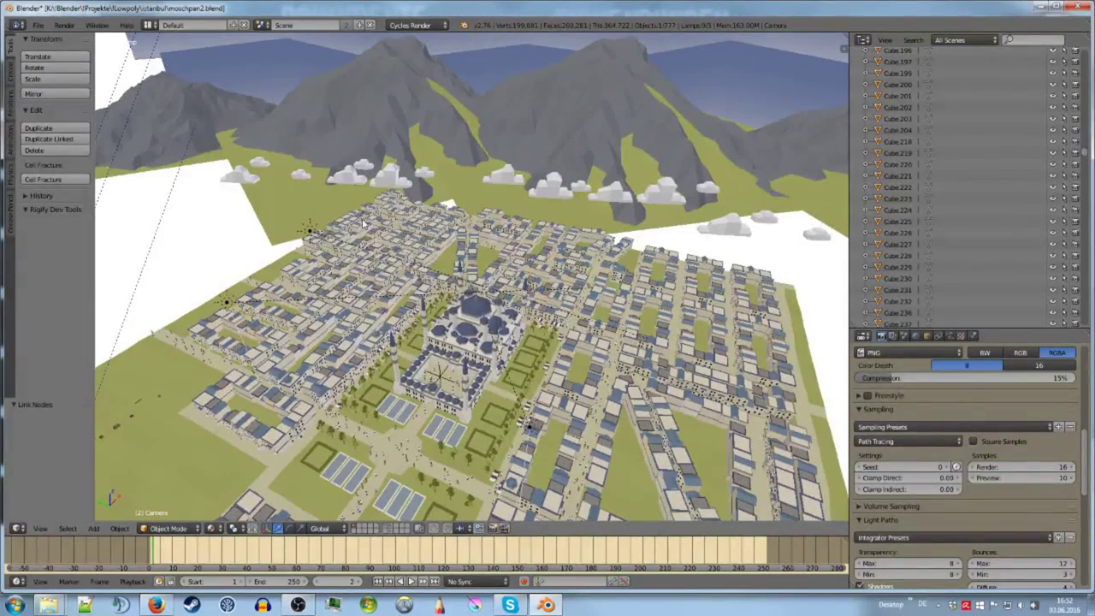
pyautogui.hotkey('ctrl', 'Left')
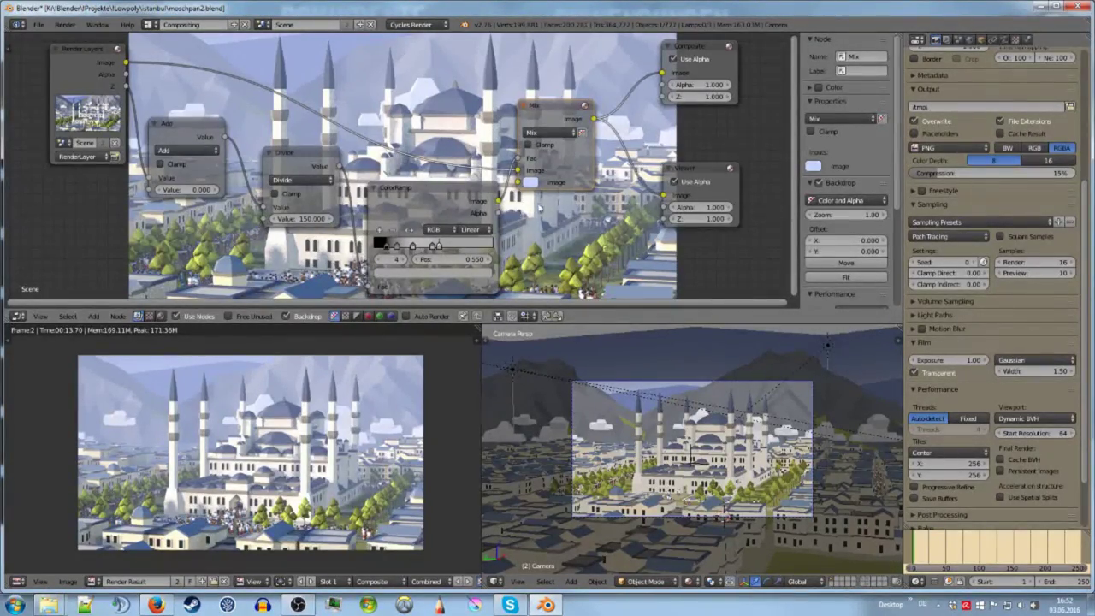
# Step: Delete the Add, Divide and Mix compositing nodes
pyautogui.moveTo(544, 217); pyautogui.dragTo(546, 215, button='middle')
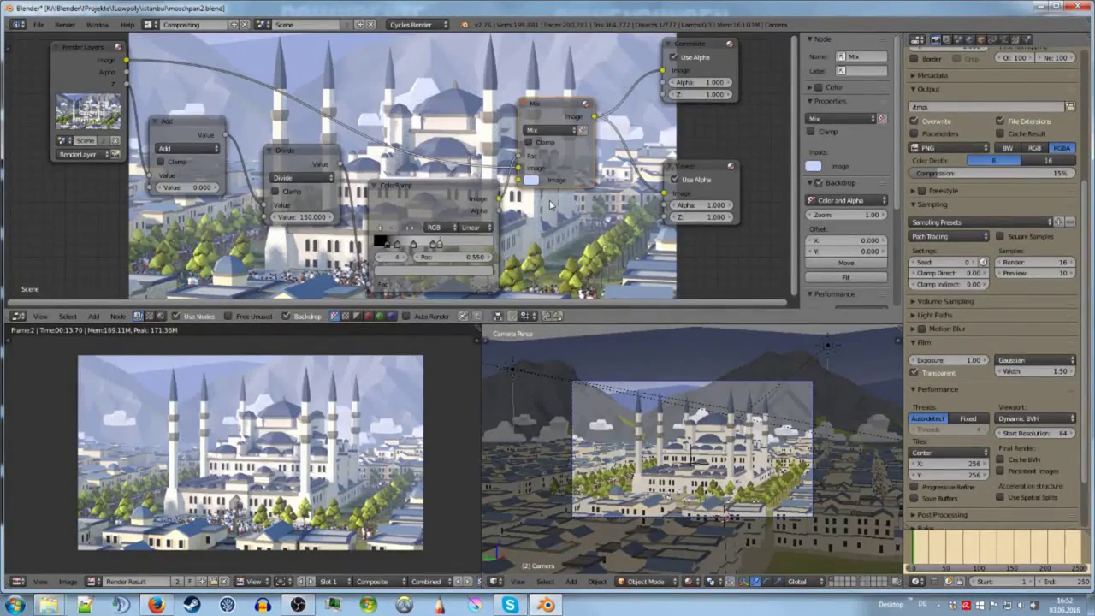
pyautogui.scroll(-2, 550, 206)
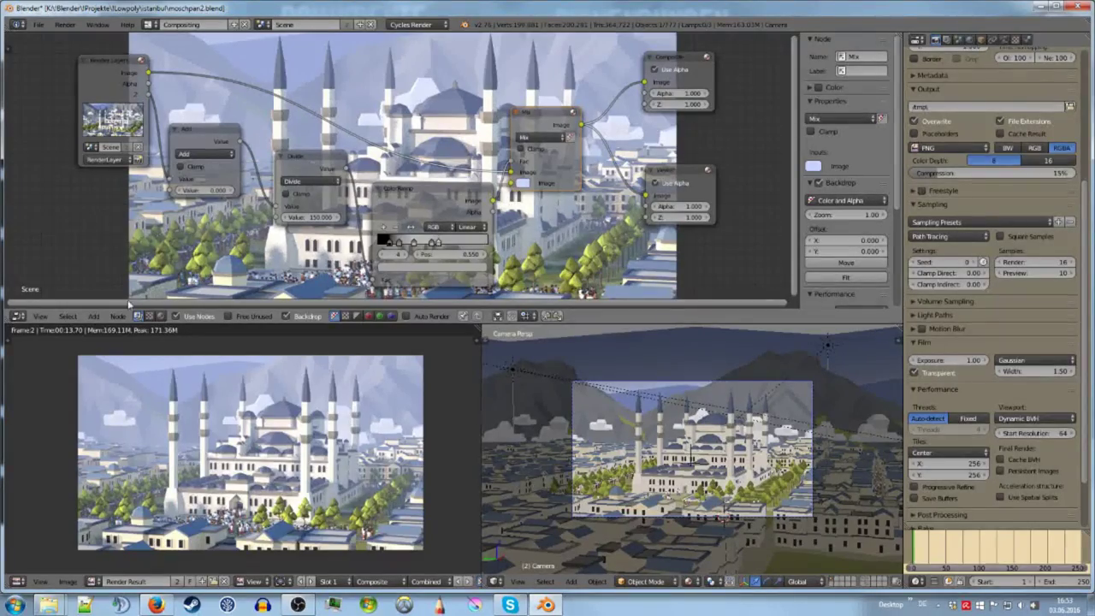
pyautogui.click(214, 138)
pyautogui.click(321, 161)
pyautogui.click(526, 122)
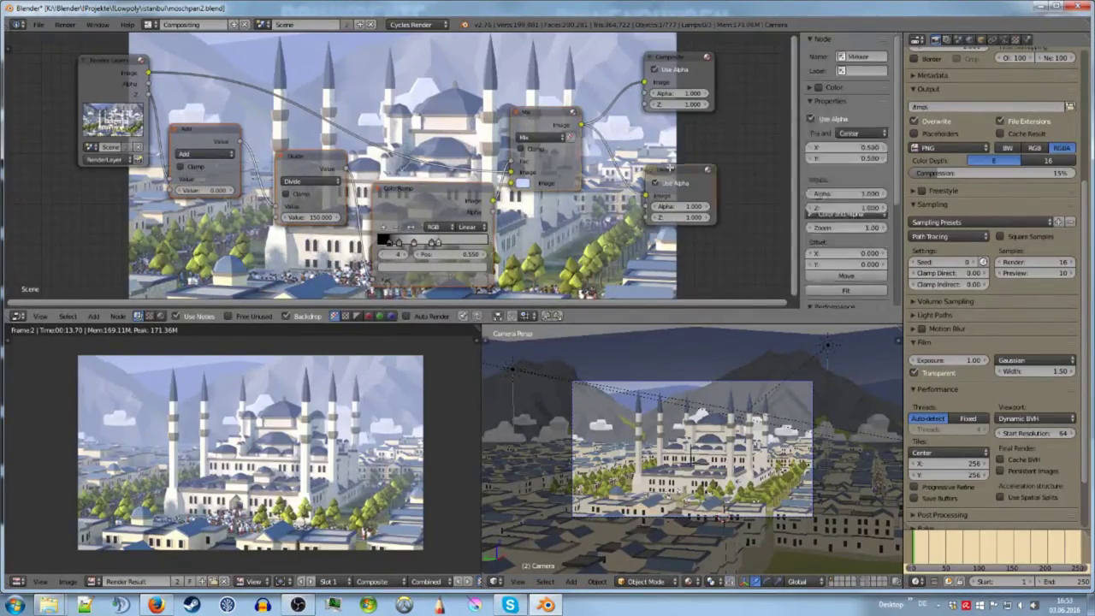
pyautogui.press('x')
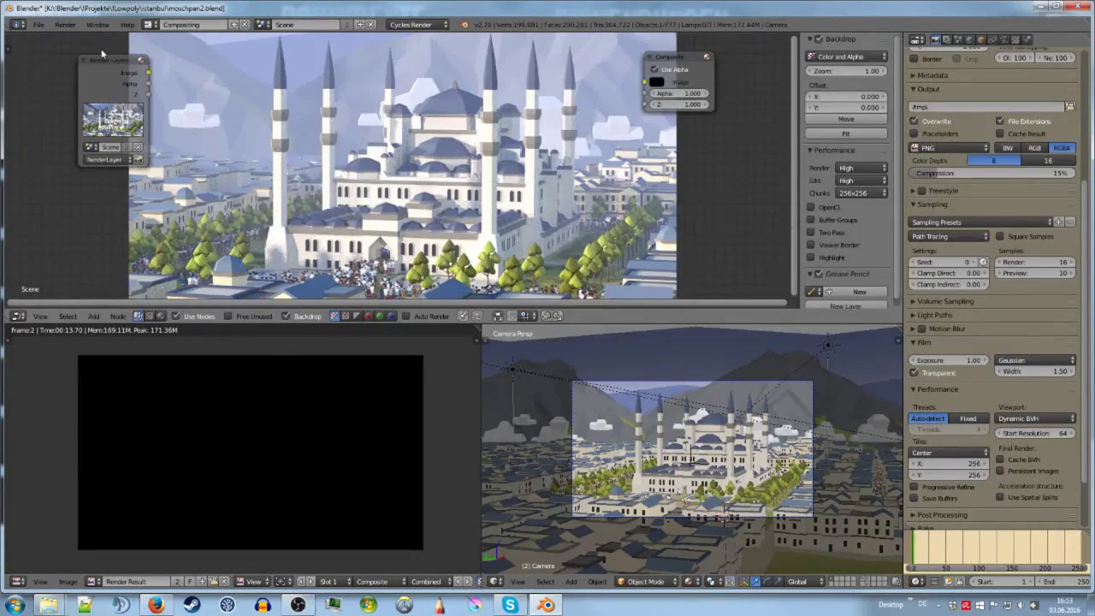
# Step: Place Render Layers beside Composite and link its Image output straight into Composite
pyautogui.moveTo(101, 53); pyautogui.dragTo(343, 90)
pyautogui.press('g')
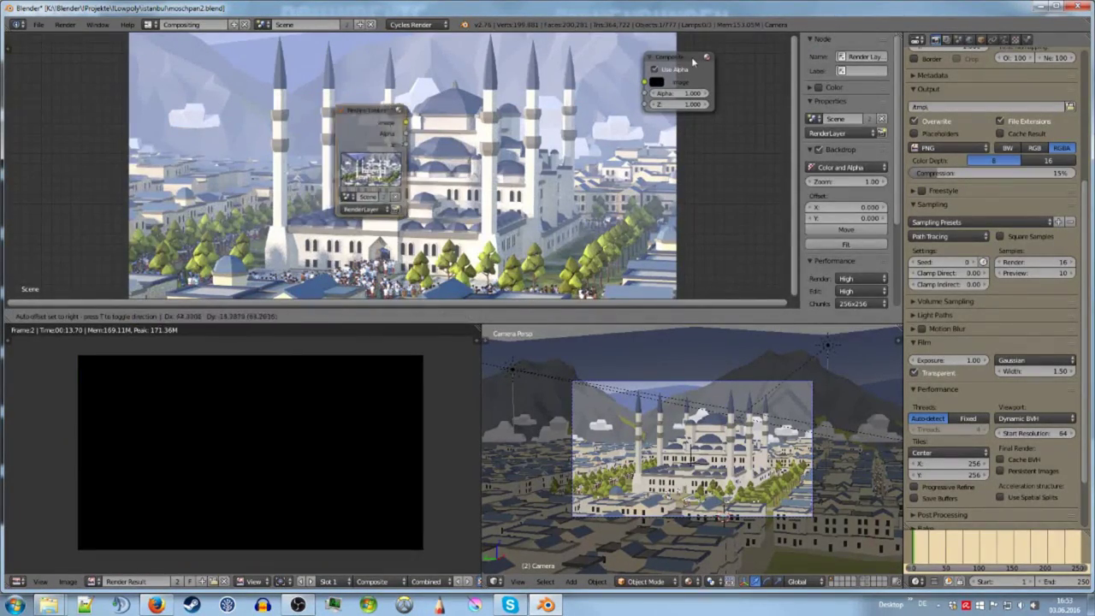
pyautogui.click(692, 62)
pyautogui.moveTo(691, 62); pyautogui.dragTo(473, 101)
pyautogui.moveTo(400, 123); pyautogui.dragTo(433, 122)
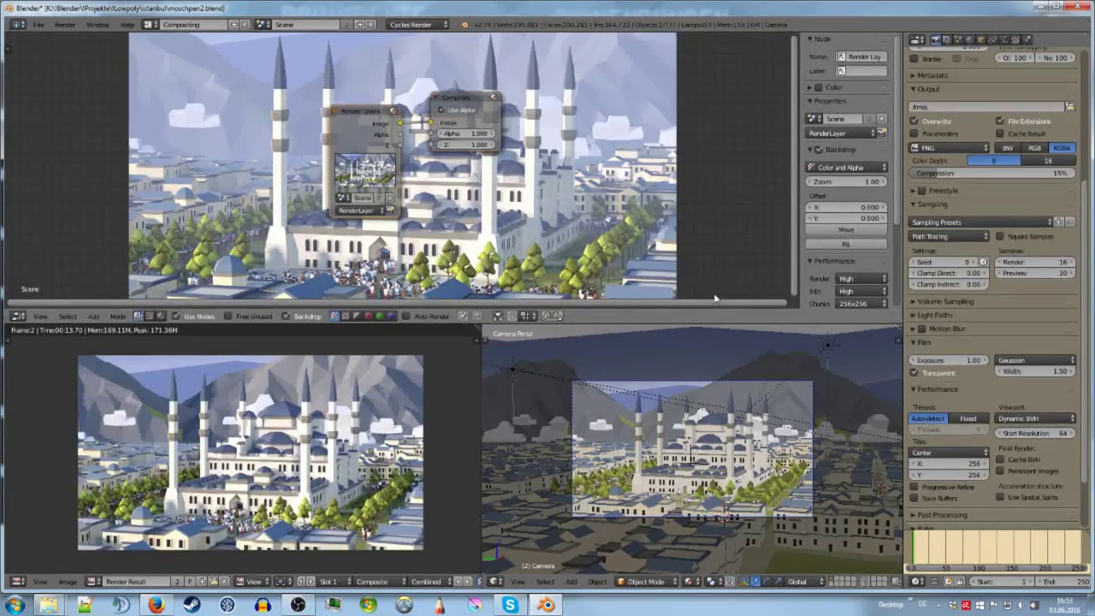
# Step: Orbit the 3D view over the city, then return to the camera view of the mosque
pyautogui.moveTo(706, 454); pyautogui.dragTo(709, 469, button='middle')
pyautogui.press('KP_0')
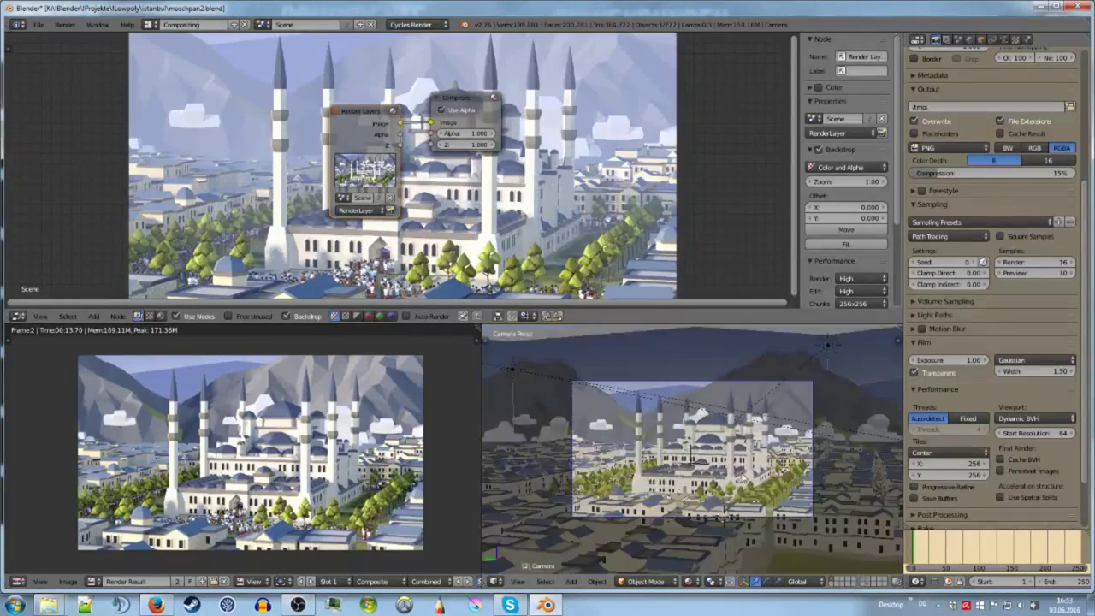
pyautogui.moveTo(255, 435); pyautogui.dragTo(231, 428, button='middle')
pyautogui.moveTo(564, 250)
pyautogui.mouseDown(button='middle')
pyautogui.moveTo(543, 241)
pyautogui.moveTo(566, 255)
pyautogui.mouseUp(button='middle')
# Step: Hide the backdrop, enable Use Nodes, and move Render Layers further left of Composite
pyautogui.click(310, 316)
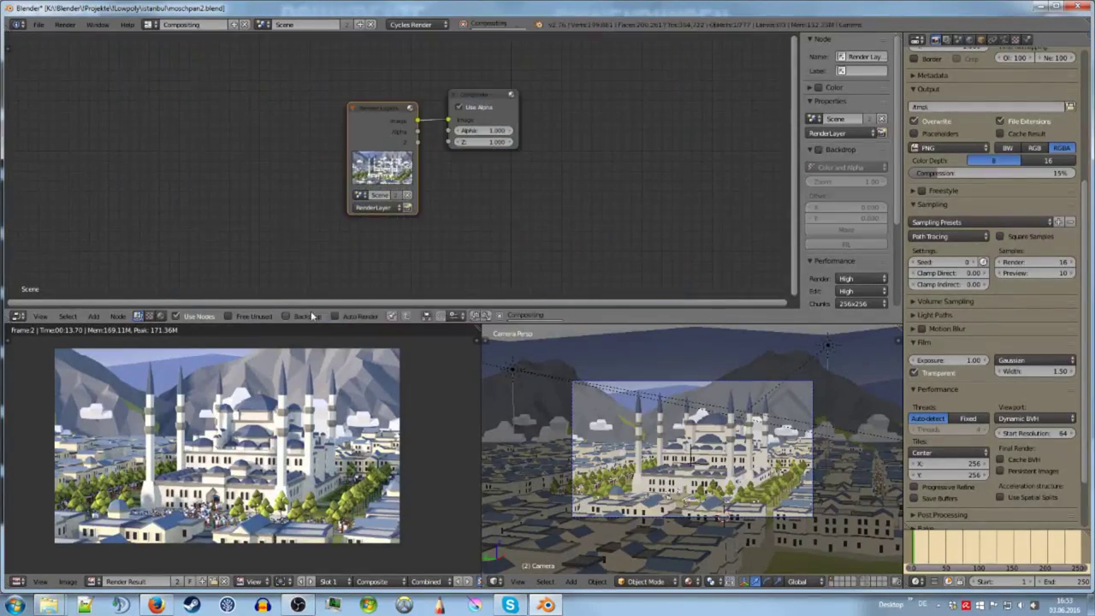
pyautogui.moveTo(531, 214); pyautogui.dragTo(506, 232, button='middle')
pyautogui.scroll(2, 509, 230)
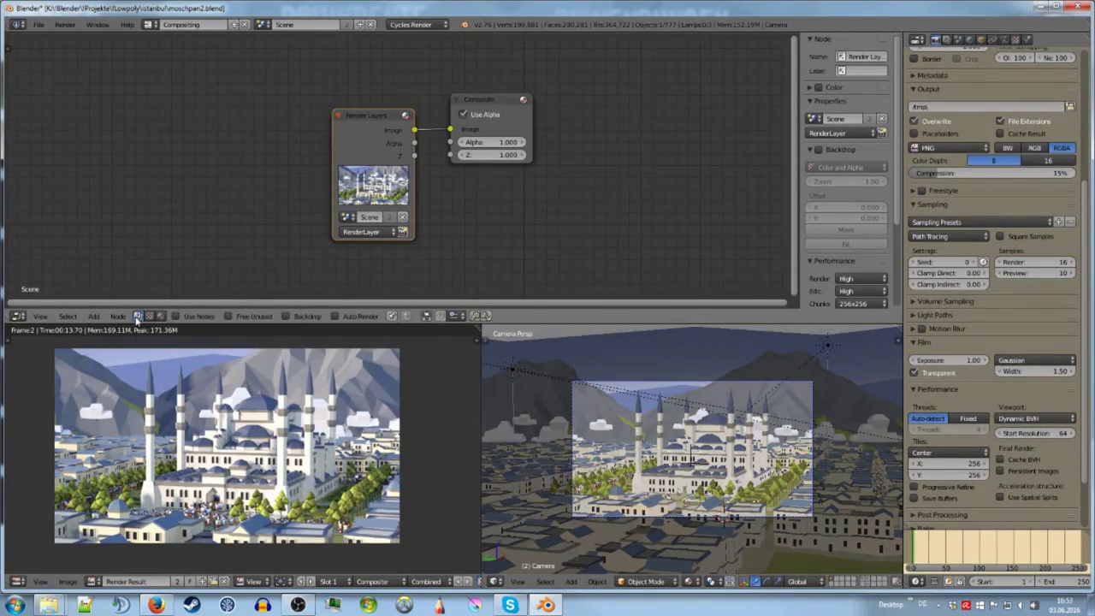
pyautogui.click(204, 318)
pyautogui.moveTo(567, 148)
pyautogui.mouseDown(button='middle')
pyautogui.moveTo(642, 166)
pyautogui.moveTo(580, 151)
pyautogui.mouseUp(button='middle')
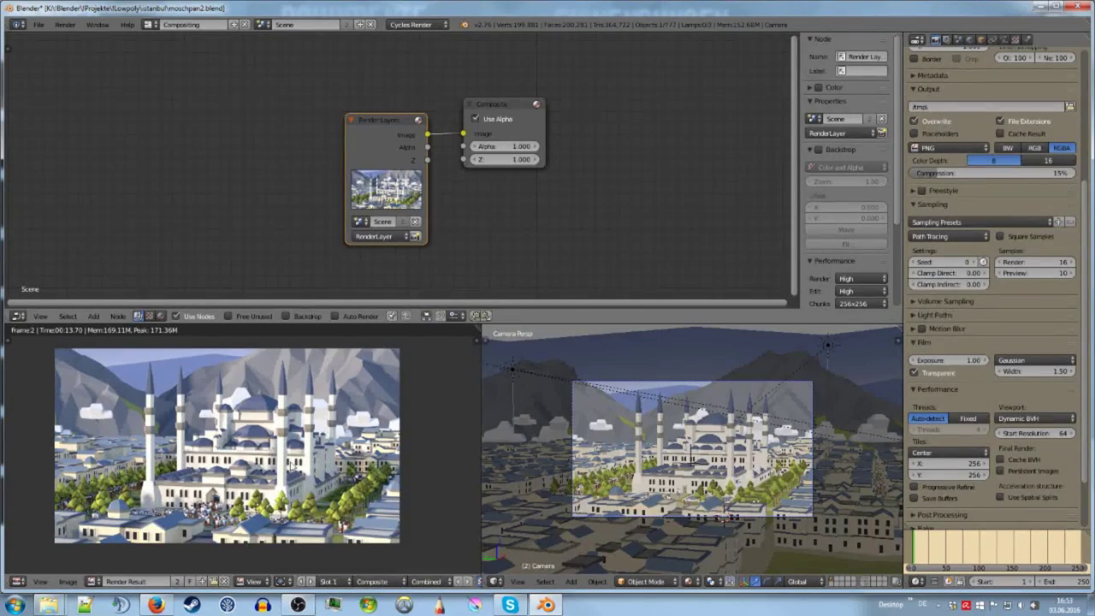
pyautogui.moveTo(289, 462); pyautogui.dragTo(292, 470, button='middle')
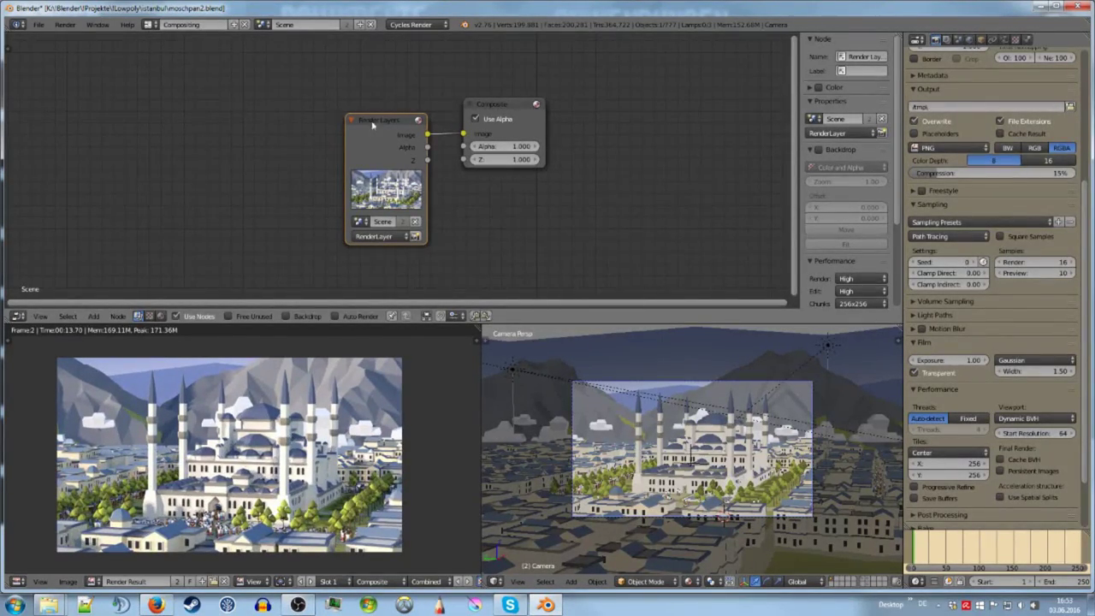
pyautogui.moveTo(385, 129); pyautogui.dragTo(301, 133)
# Step: Add a Viewer output node beside the Composite node
pyautogui.click(450, 207)
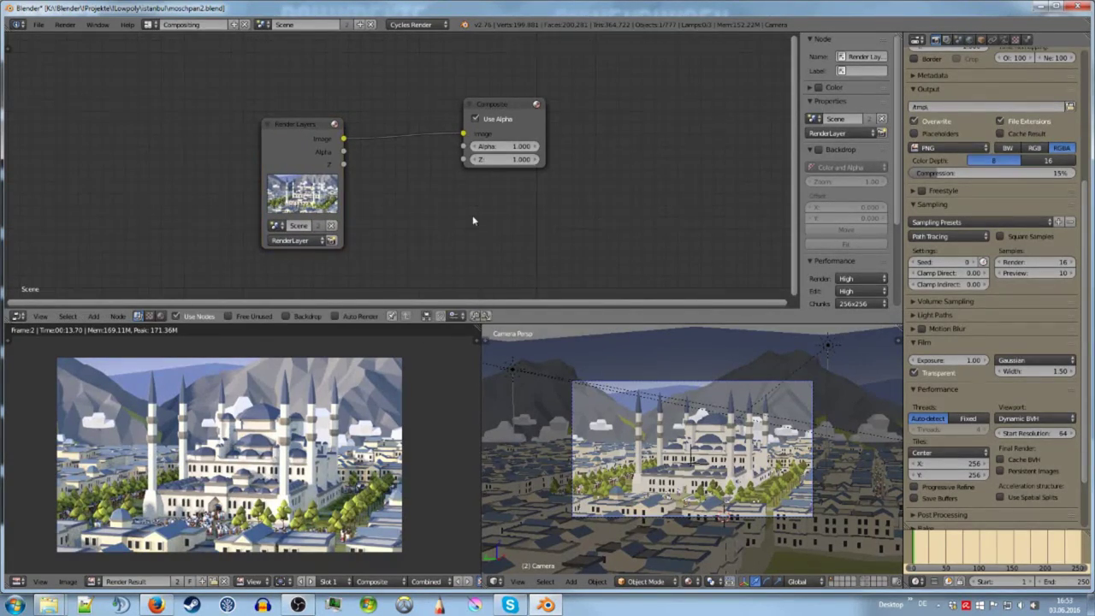
pyautogui.hotkey('shift', 'a')
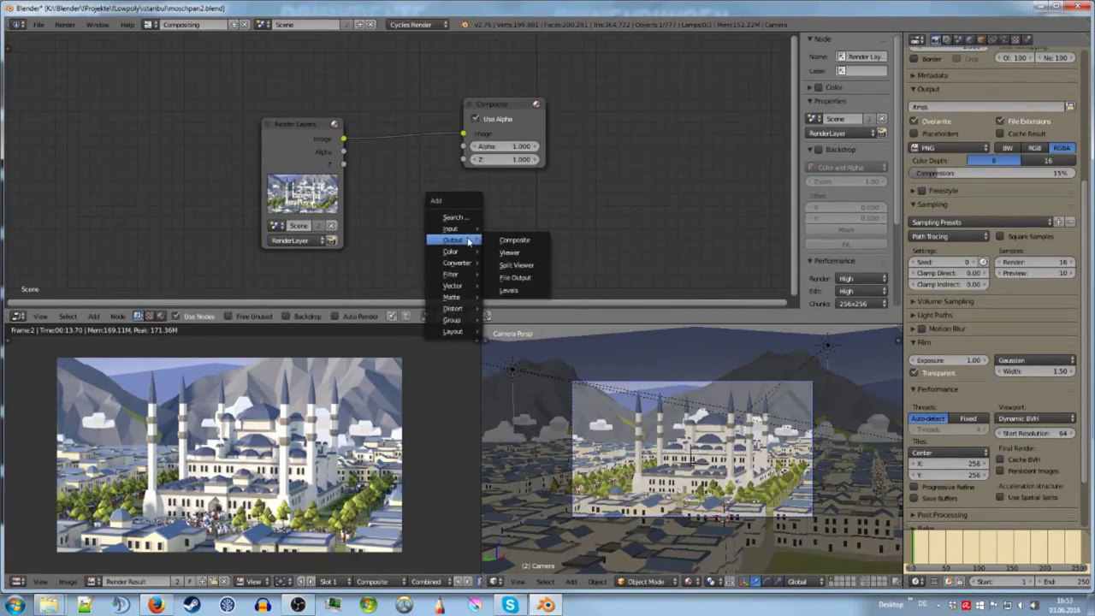
pyautogui.hotkey('shift', 'a')
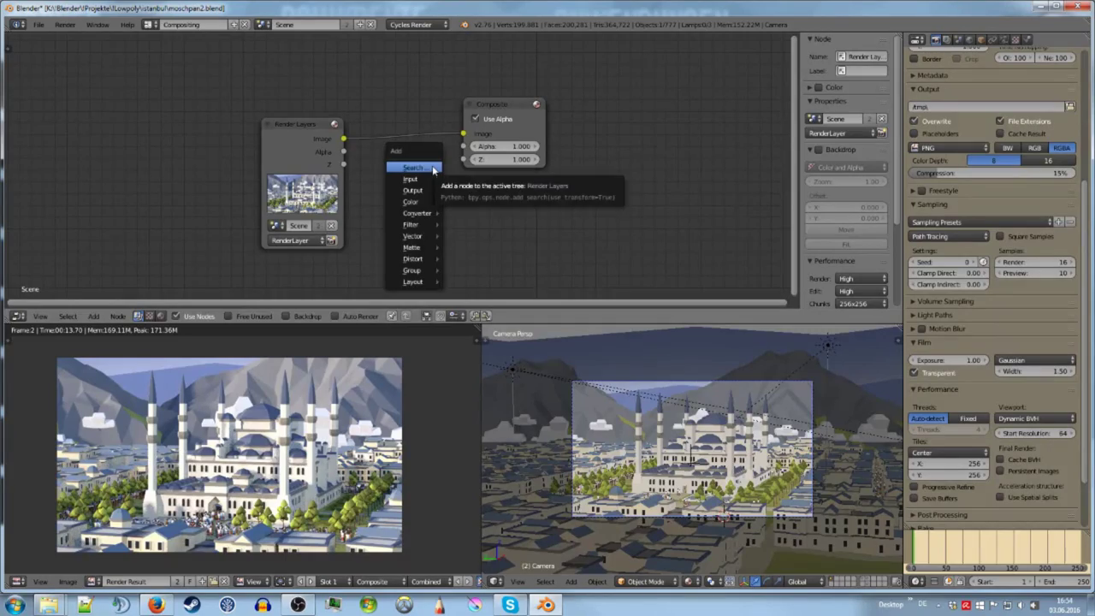
pyautogui.moveTo(418, 192)
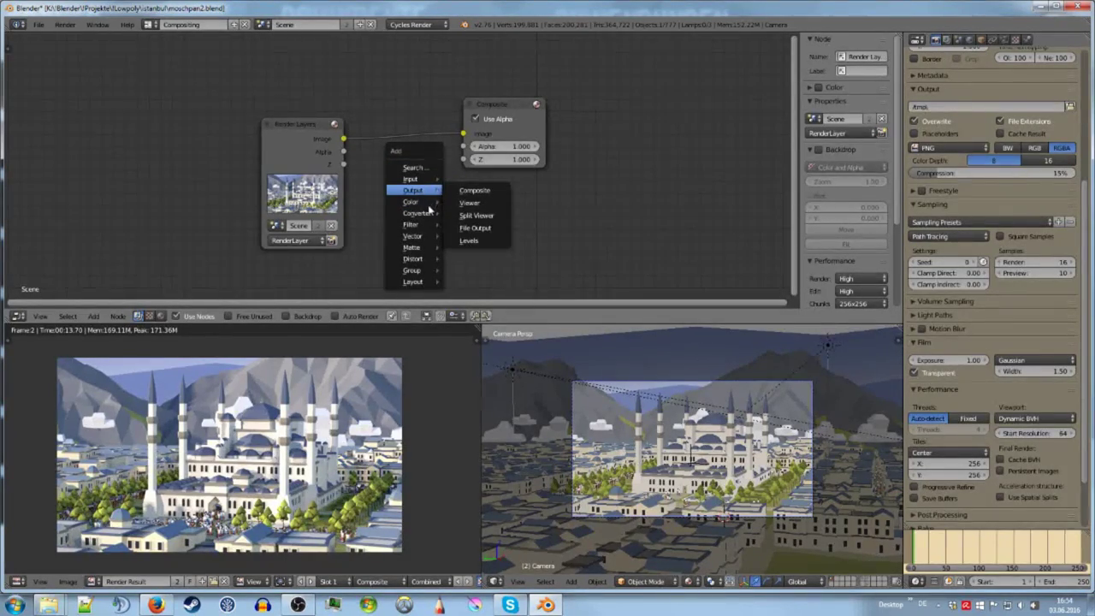
pyautogui.moveTo(419, 214)
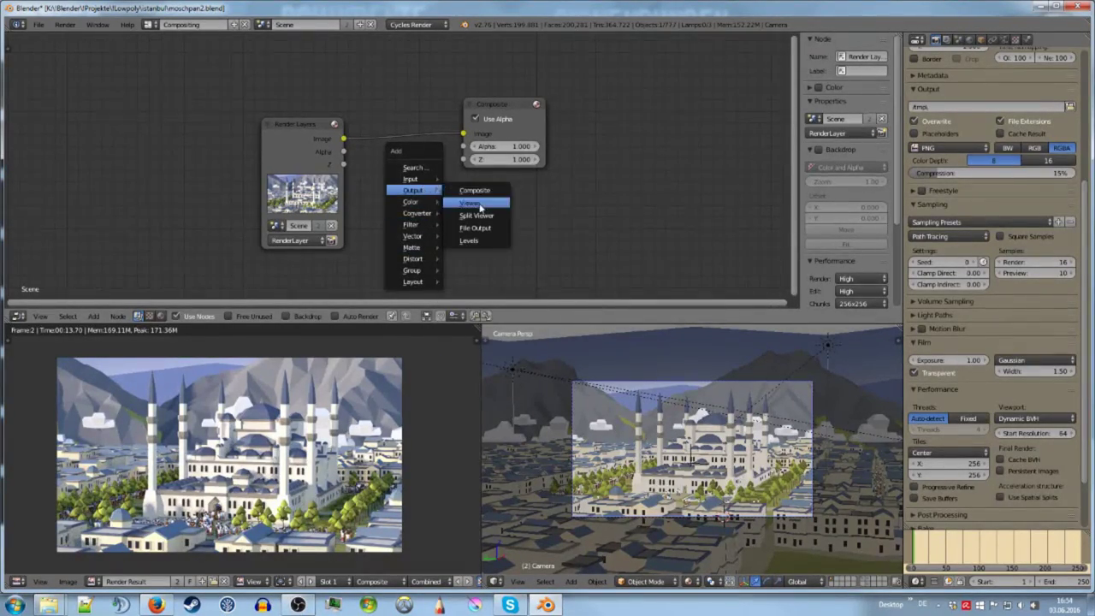
pyautogui.click(469, 203)
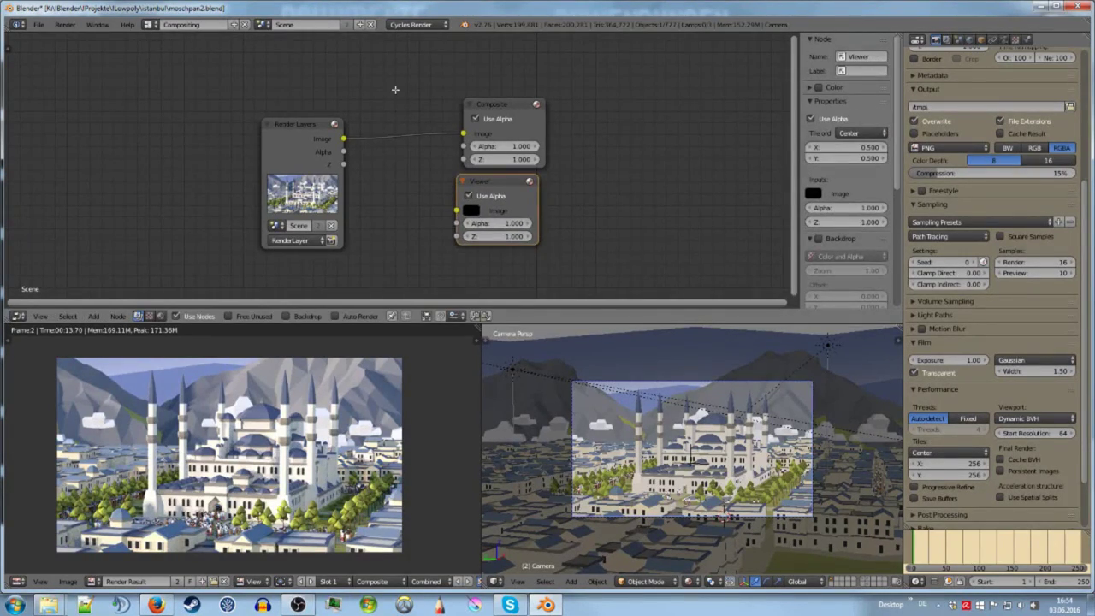
# Step: Add a reroute point on the Render Layers link and connect it to the Viewer's Image input
pyautogui.keyDown('shift'); pyautogui.moveTo(395, 89); pyautogui.dragTo(403, 192, button='right'); pyautogui.keyUp('shift')
pyautogui.keyDown('shift'); pyautogui.moveTo(405, 112); pyautogui.dragTo(430, 131, button='right'); pyautogui.keyUp('shift')
pyautogui.hotkey('ctrl', 'z')
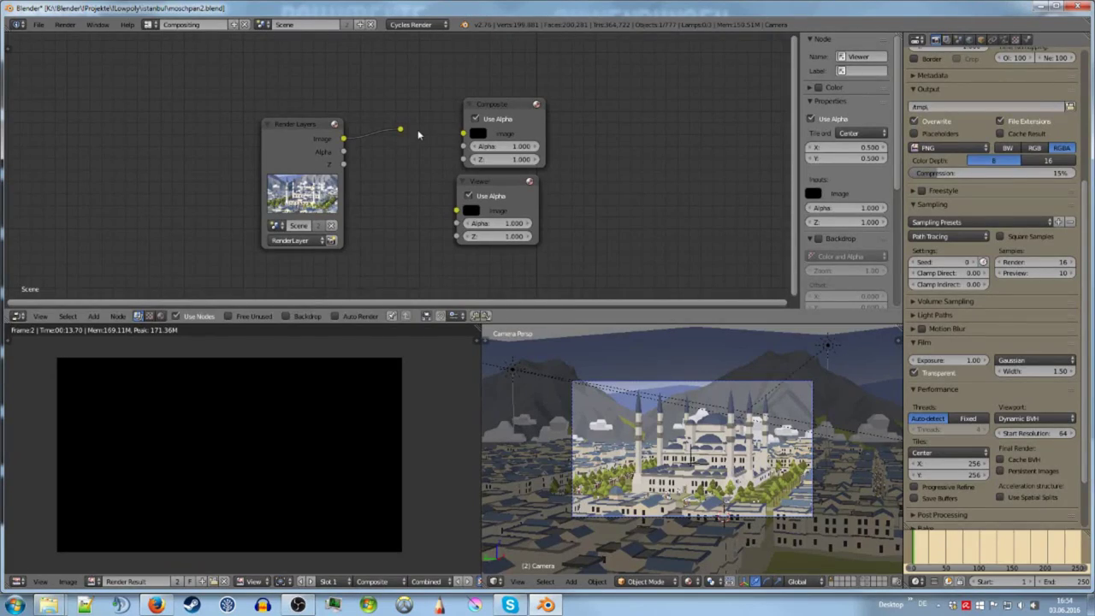
pyautogui.moveTo(400, 130); pyautogui.dragTo(457, 210)
pyautogui.moveTo(457, 210); pyautogui.dragTo(563, 210, button='middle')
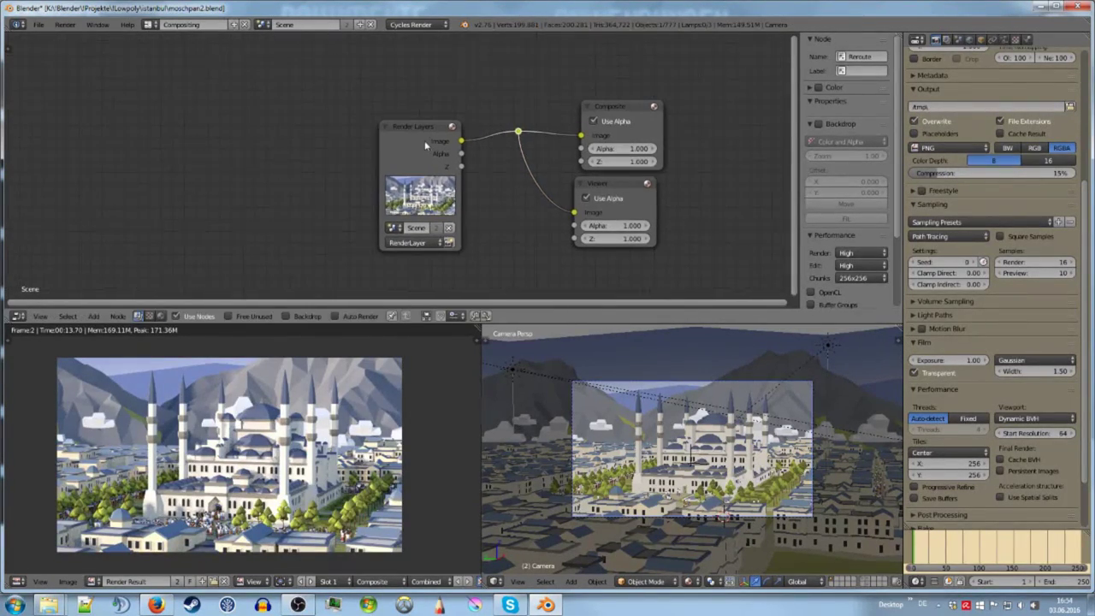
pyautogui.moveTo(424, 141); pyautogui.dragTo(134, 138)
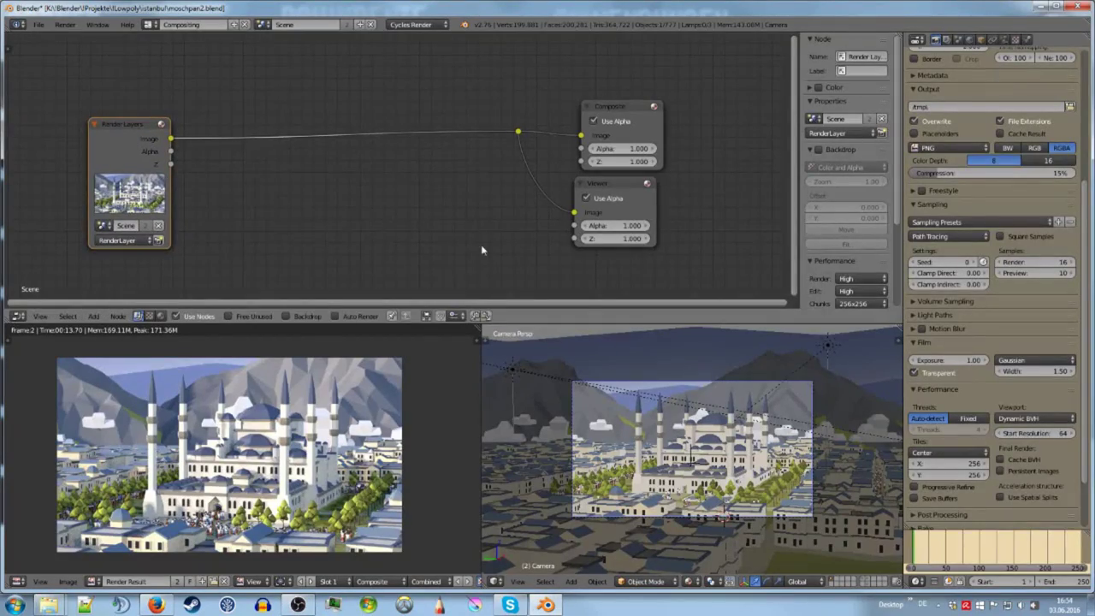
# Step: Turn on the Backdrop so the render shows behind the nodes, and enlarge the node editor
pyautogui.click(287, 315)
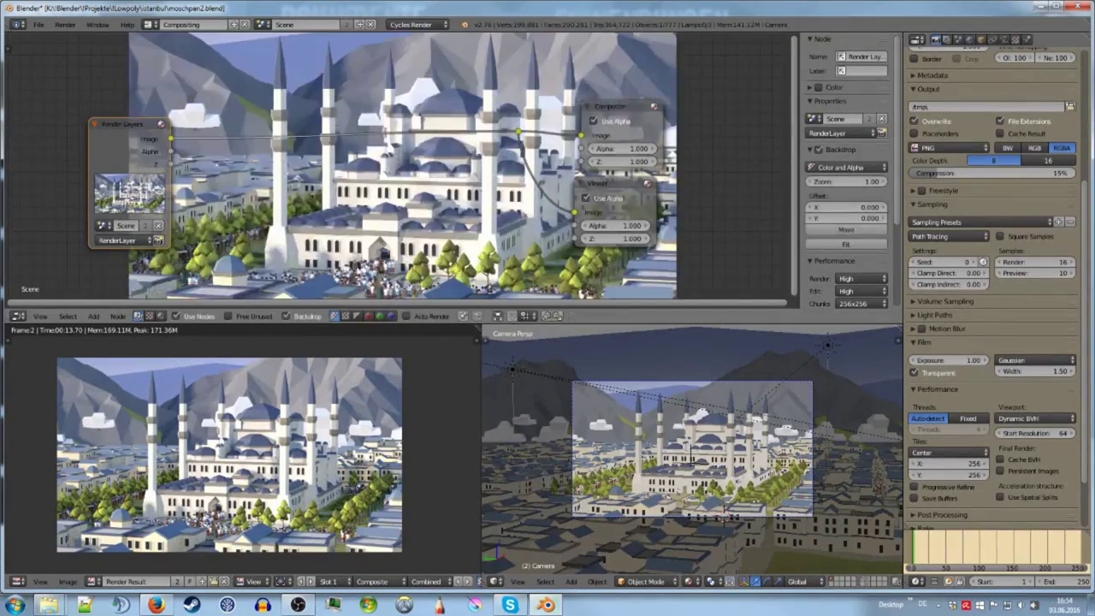
pyautogui.scroll(-2, 391, 186)
pyautogui.moveTo(390, 187); pyautogui.dragTo(445, 186, button='middle')
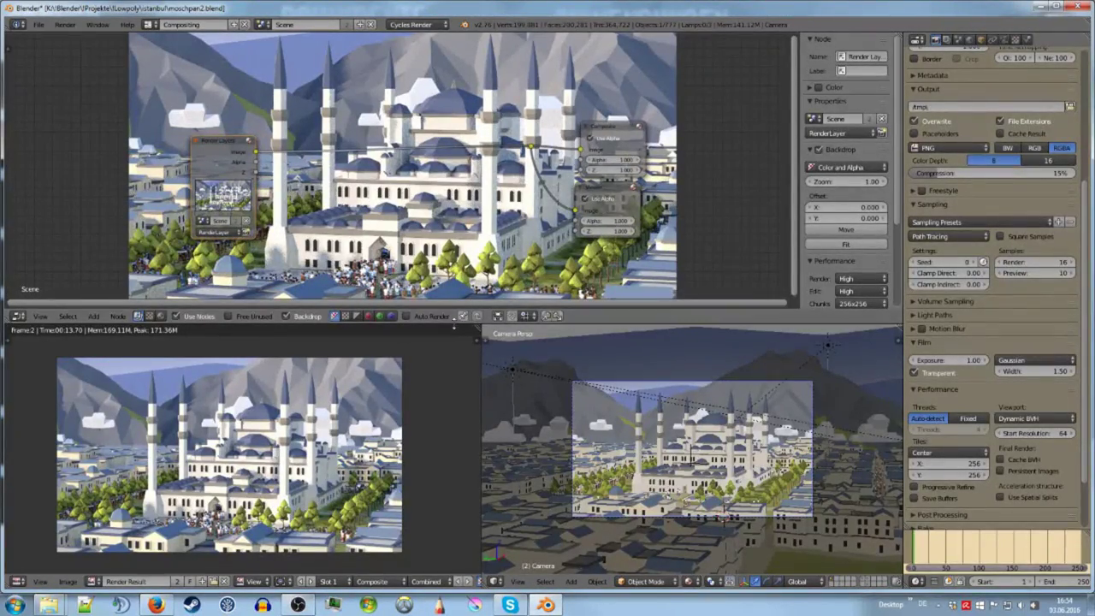
pyautogui.moveTo(451, 355); pyautogui.dragTo(462, 458)
# Step: Connect the Render Layers Z output to the reroute point in place of Image
pyautogui.scroll(2, 513, 408)
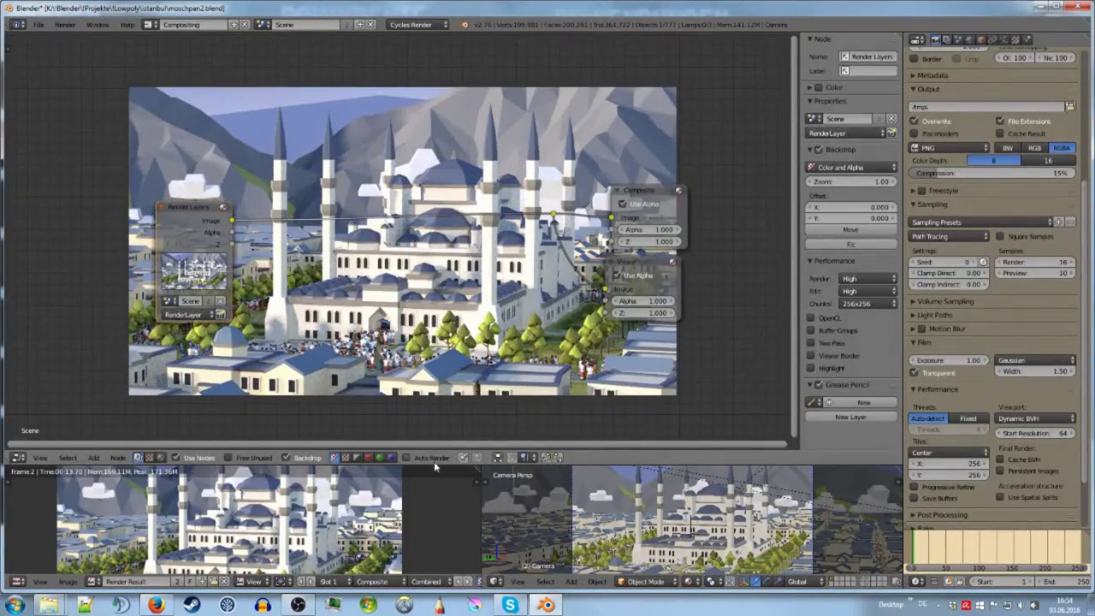
pyautogui.moveTo(434, 461); pyautogui.dragTo(435, 394)
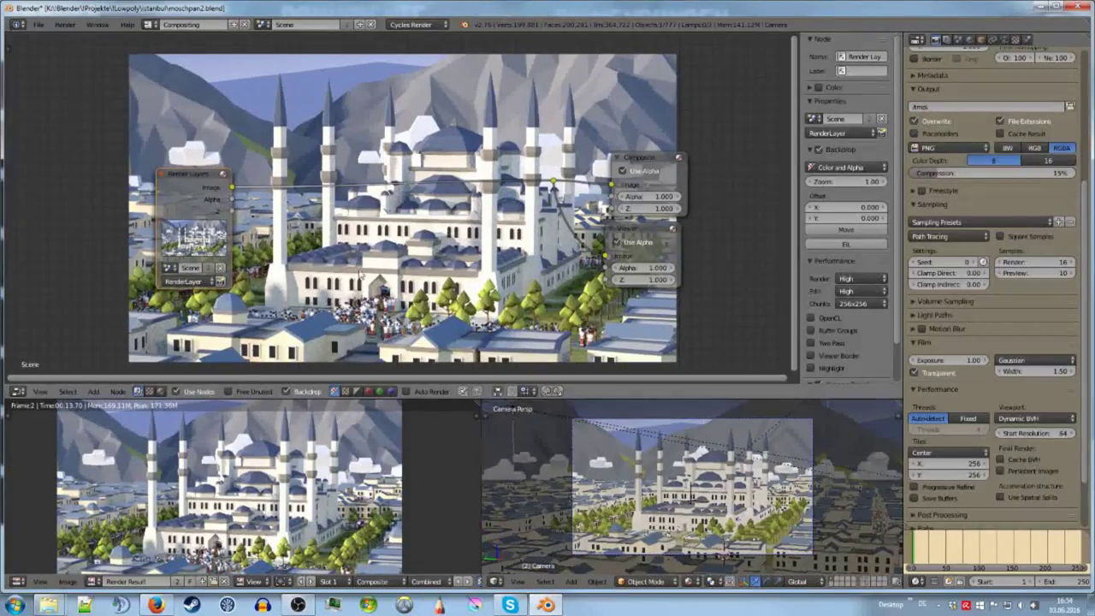
pyautogui.moveTo(360, 274); pyautogui.dragTo(381, 257, button='middle')
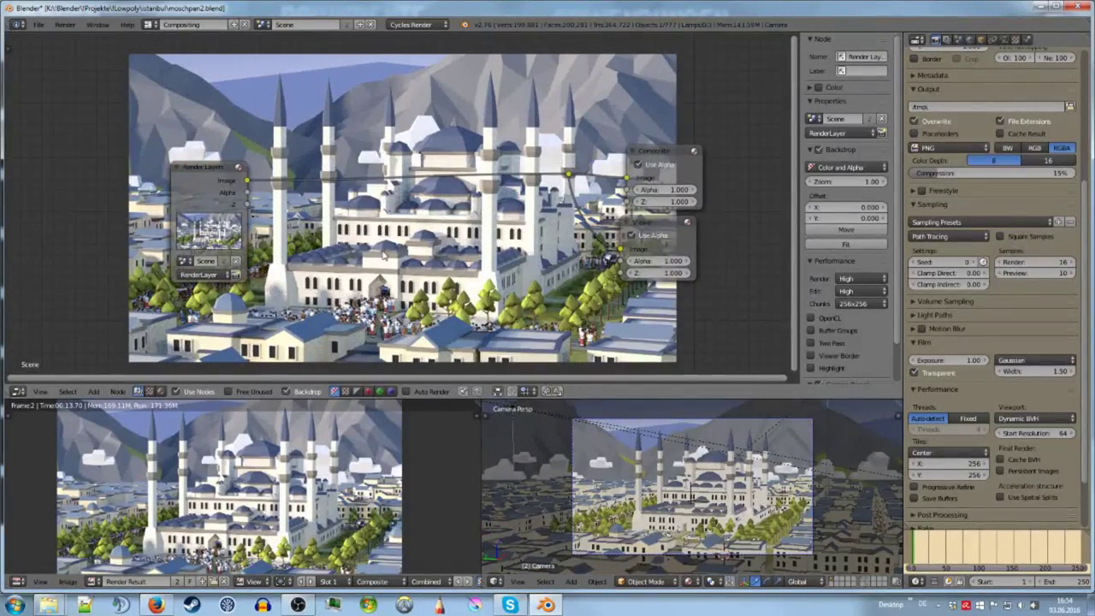
pyautogui.scroll(3, 390, 244)
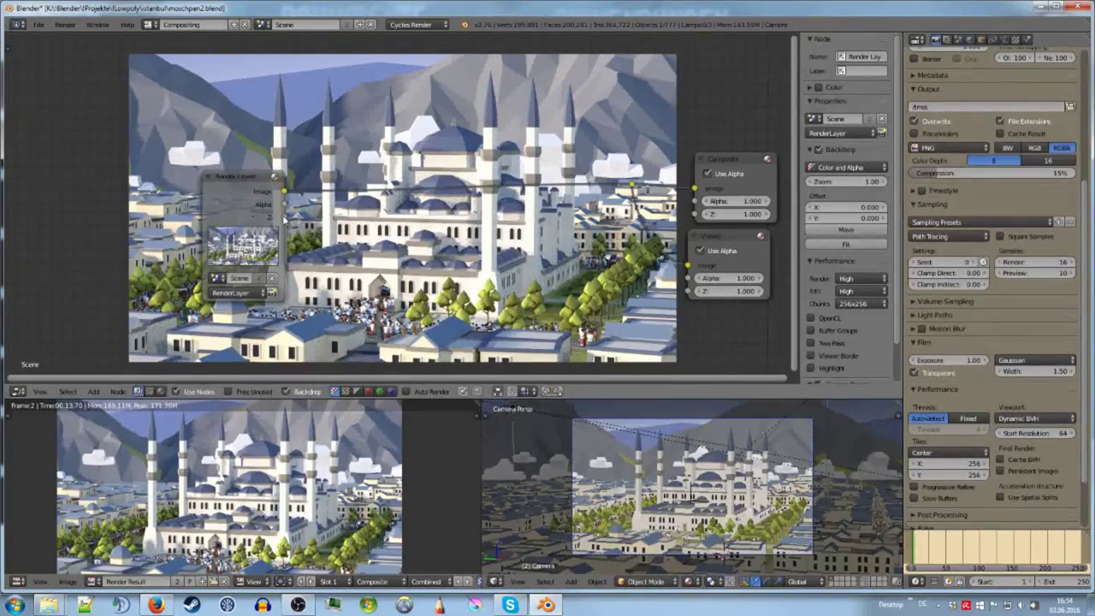
pyautogui.moveTo(285, 219); pyautogui.dragTo(632, 185)
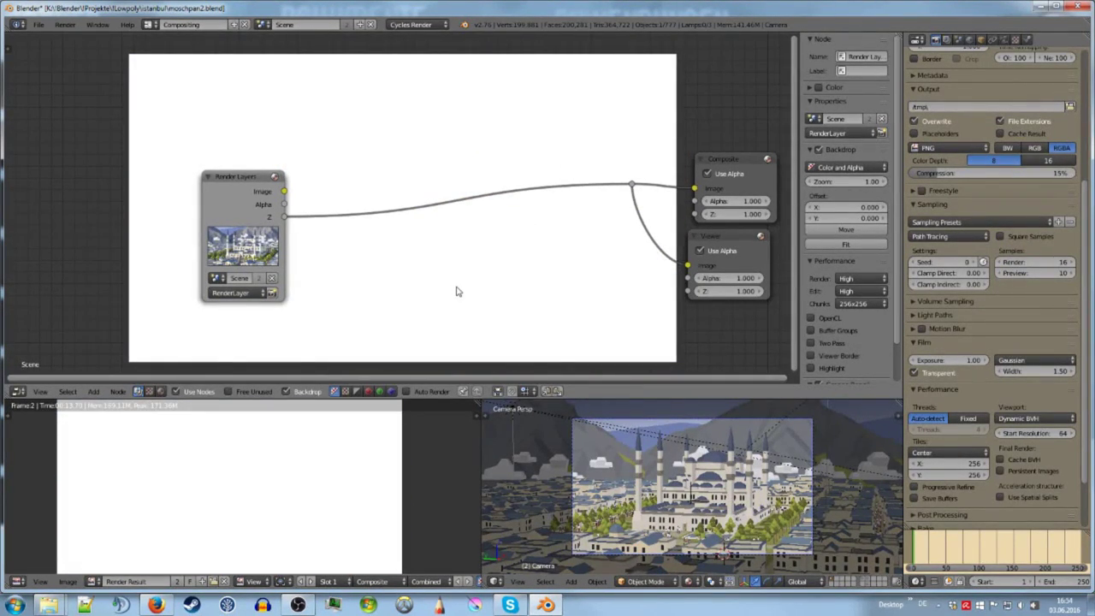
pyautogui.moveTo(283, 216); pyautogui.dragTo(417, 163)
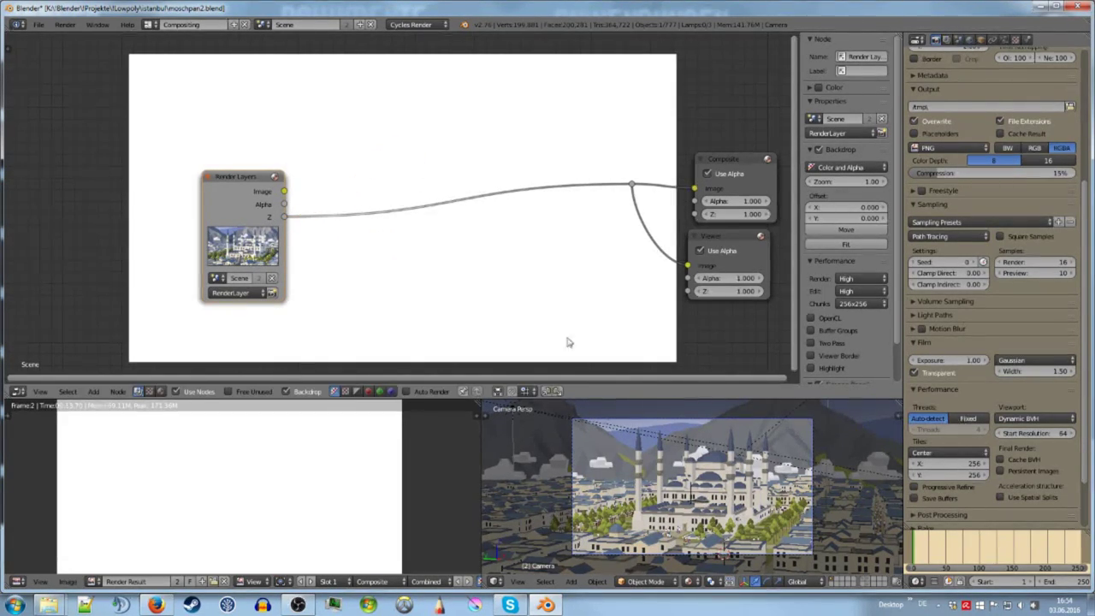
# Step: Shift Render Layers left and drop a Converter > Math node onto the Z link
pyautogui.press('g')
pyautogui.press('x')
pyautogui.click(573, 304)
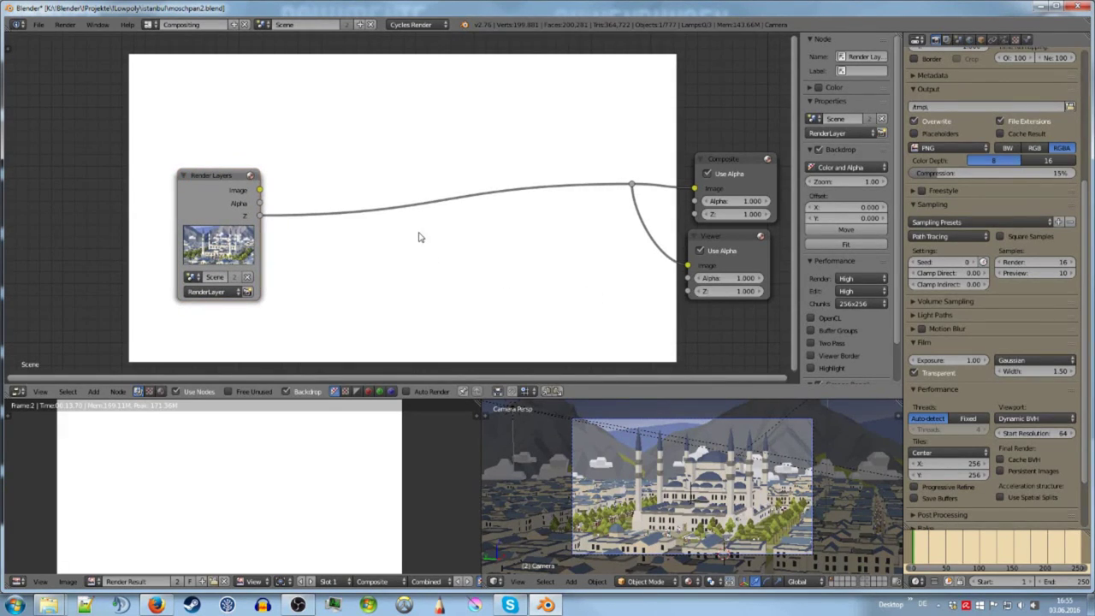
pyautogui.hotkey('shift', 'a')
pyautogui.moveTo(420, 236)
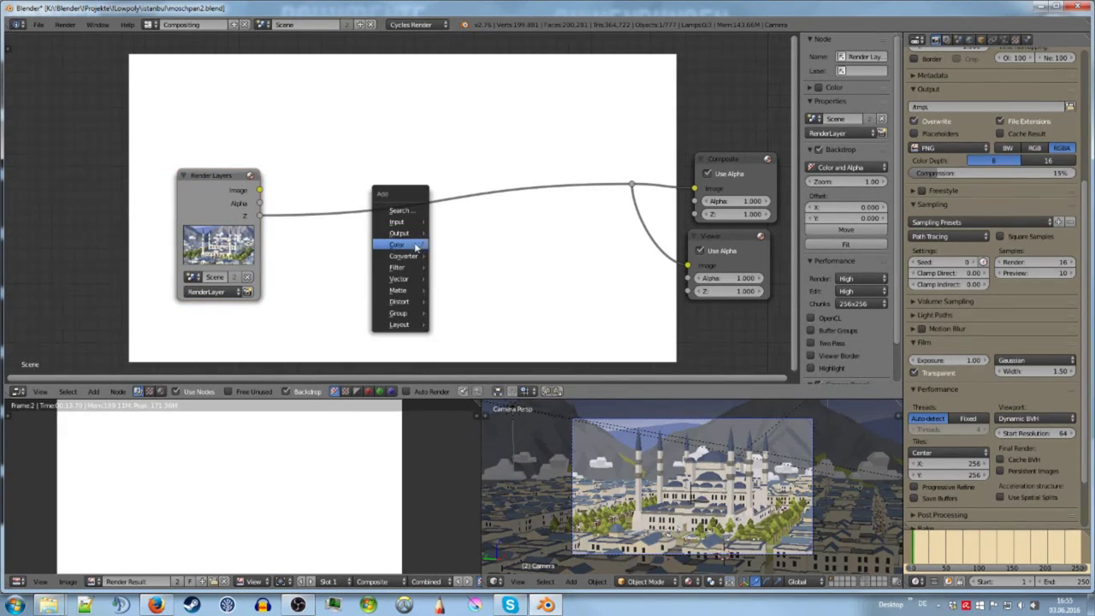
pyautogui.moveTo(414, 256)
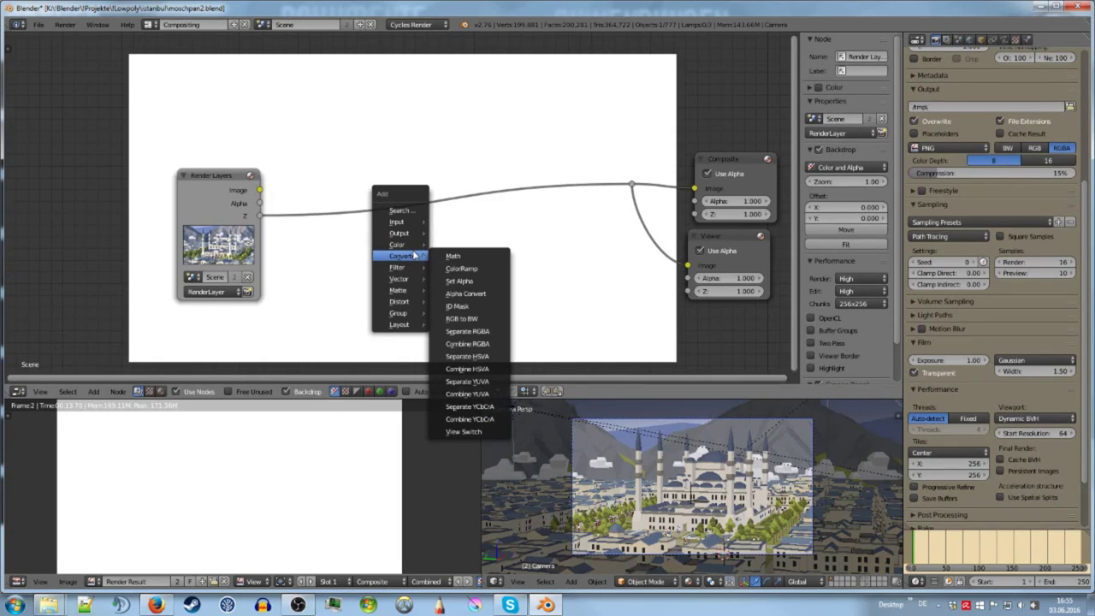
pyautogui.click(453, 256)
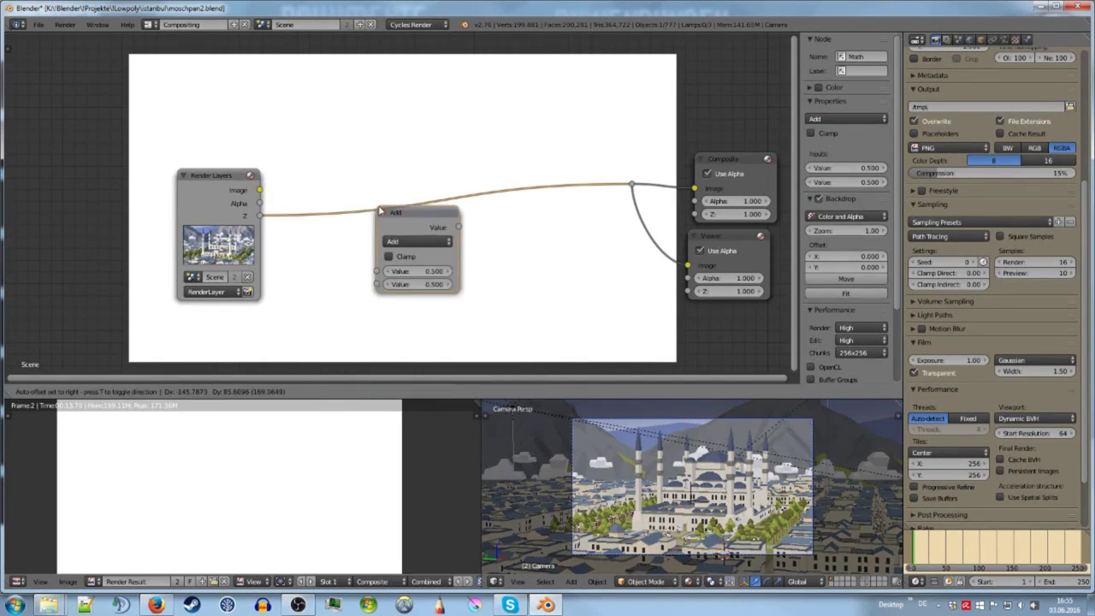
pyautogui.click(347, 184)
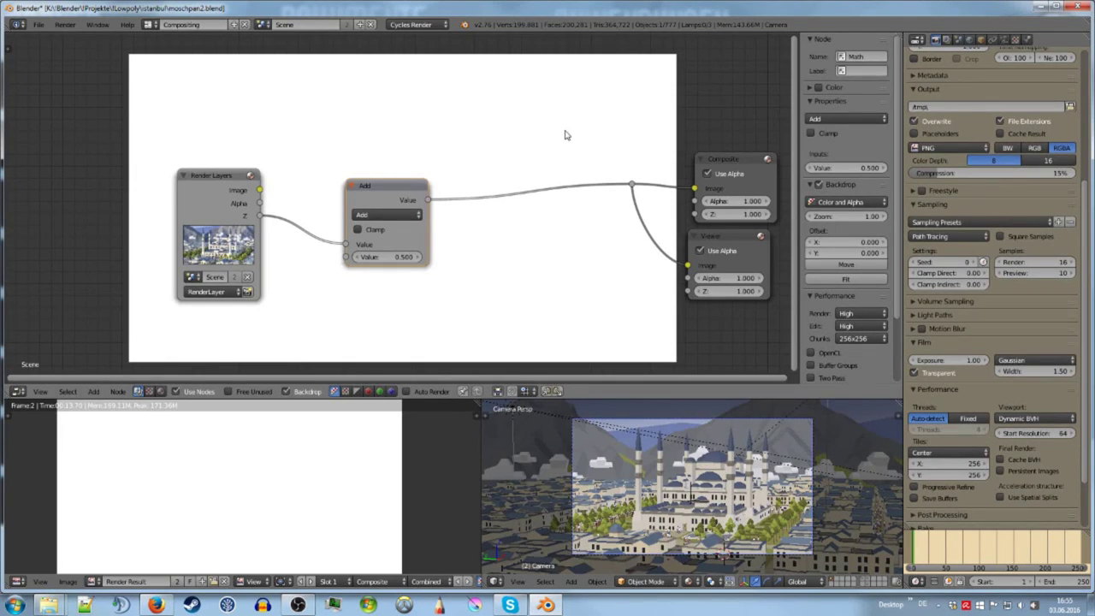
# Step: Nudge the Math node right and bring up its list of math operations
pyautogui.press('g')
pyautogui.click(675, 64)
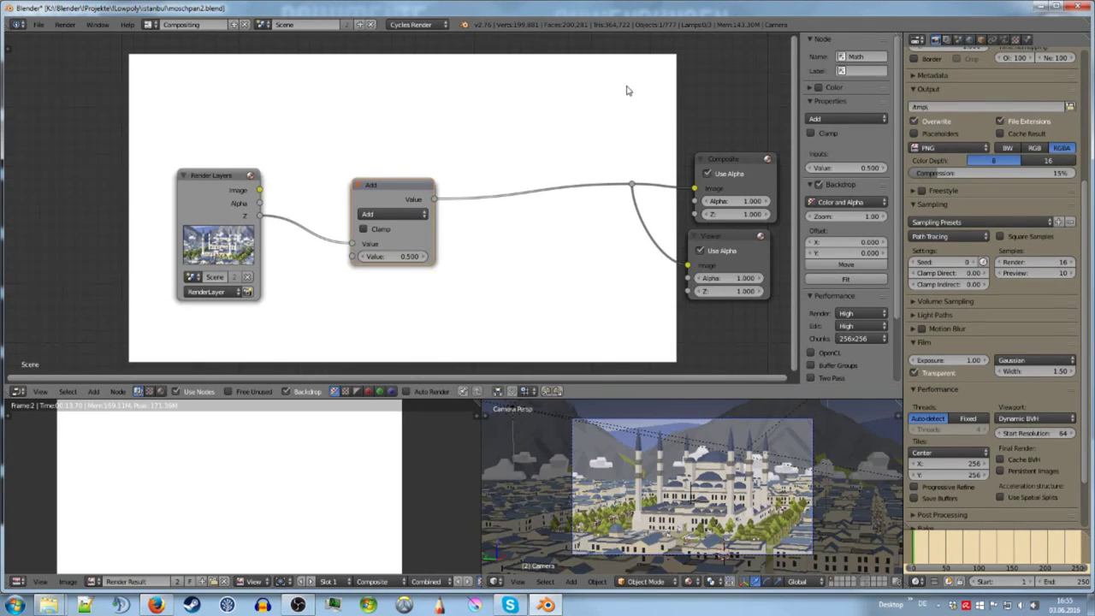
pyautogui.click(411, 215)
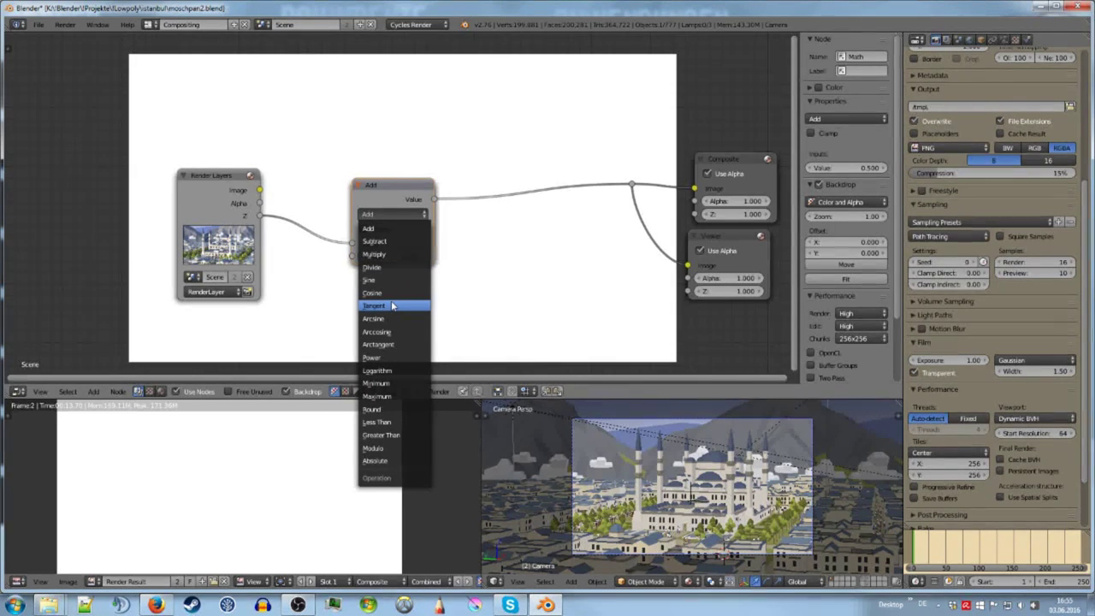
# Step: Switch the Math node to Divide with a divisor of 200
pyautogui.click(377, 267)
pyautogui.click(387, 256)
pyautogui.write('200')
pyautogui.press('Return')
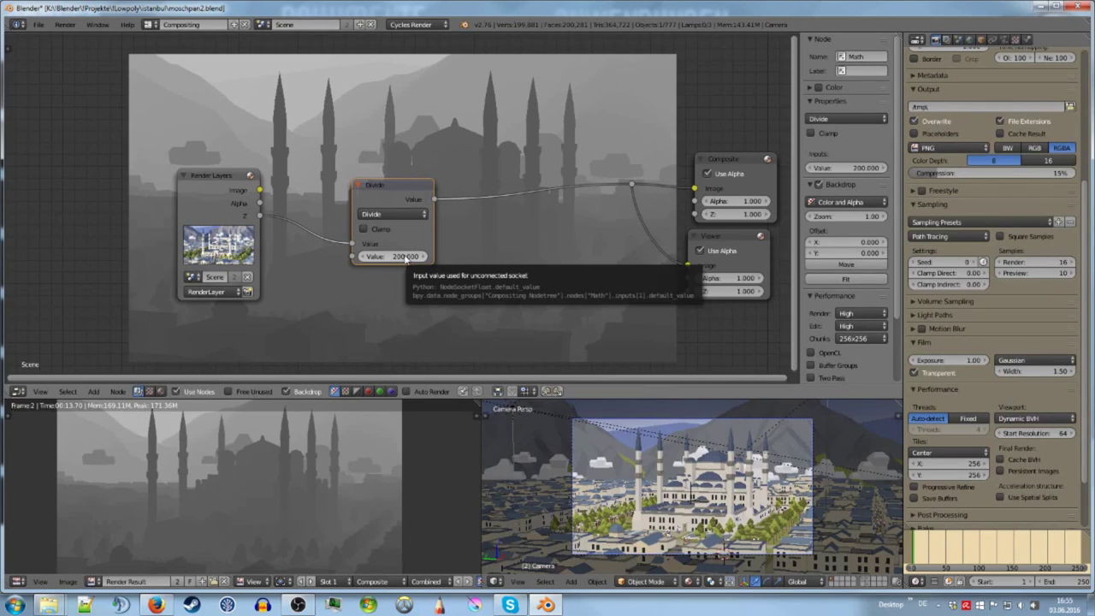
pyautogui.moveTo(402, 262)
pyautogui.mouseDown(button='middle')
pyautogui.moveTo(496, 286)
pyautogui.moveTo(480, 318)
pyautogui.moveTo(420, 274)
pyautogui.mouseUp(button='middle')
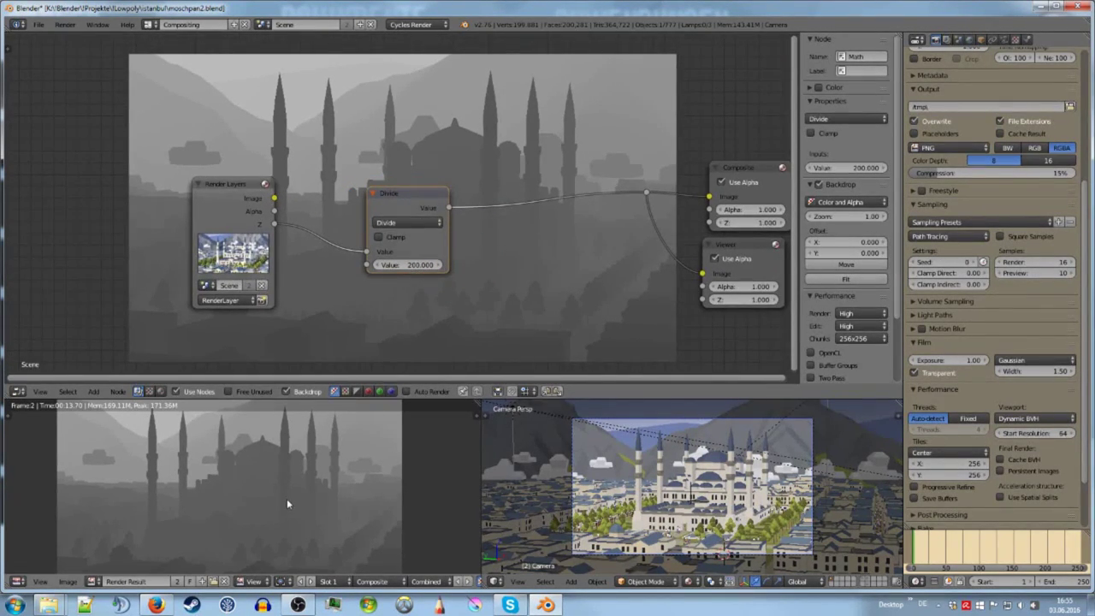
pyautogui.moveTo(469, 300); pyautogui.dragTo(433, 324, button='middle')
pyautogui.scroll(2, 435, 321)
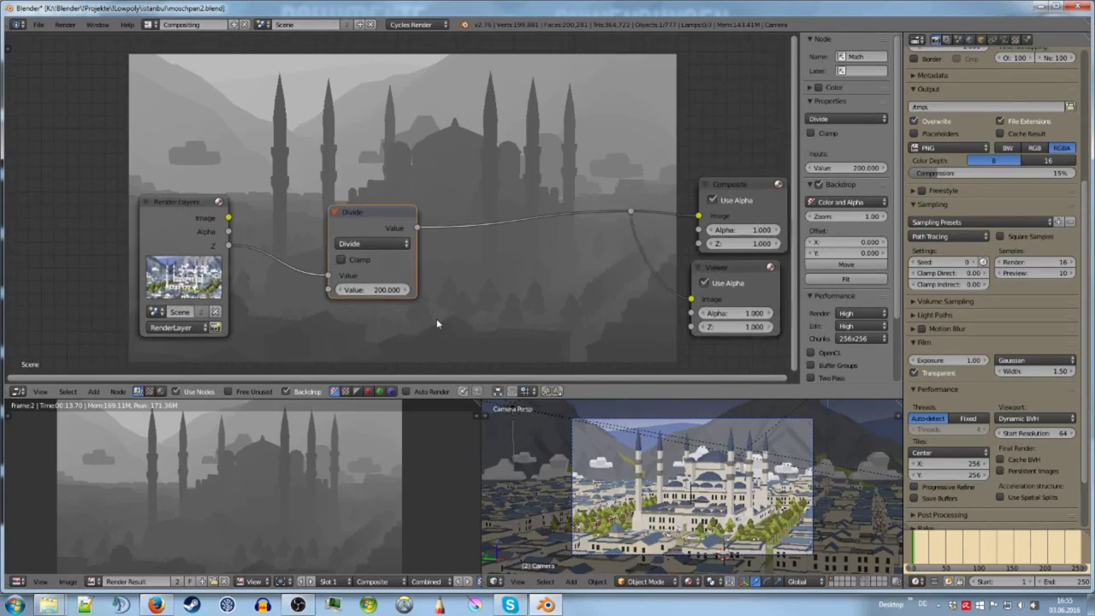
pyautogui.click(368, 293)
pyautogui.press('Return')
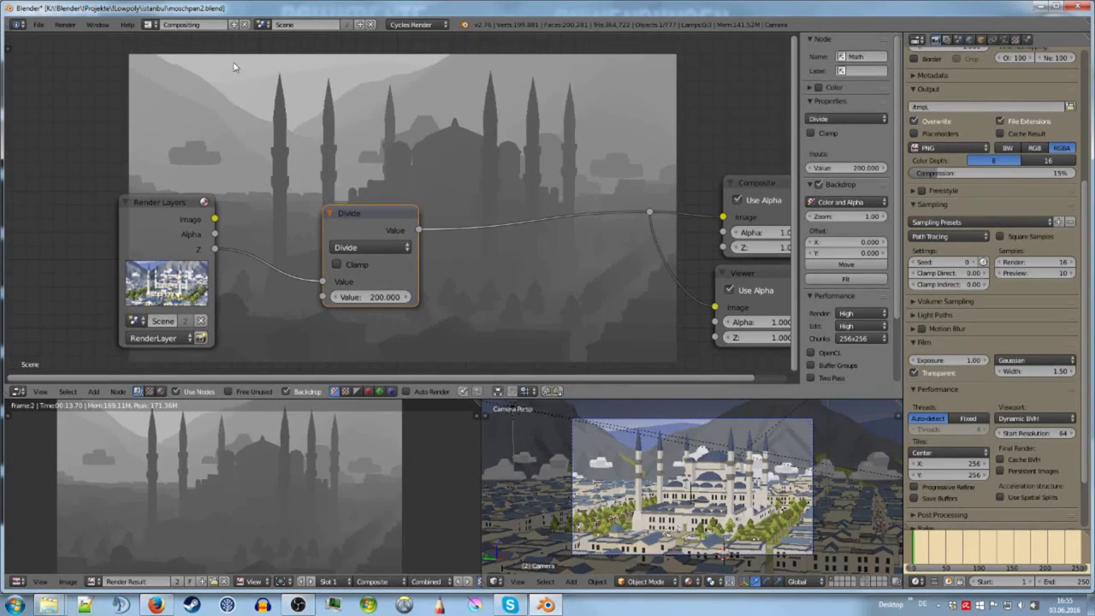
# Step: Change the Divide node's divisor to 100
pyautogui.press('g')
pyautogui.click(299, 64)
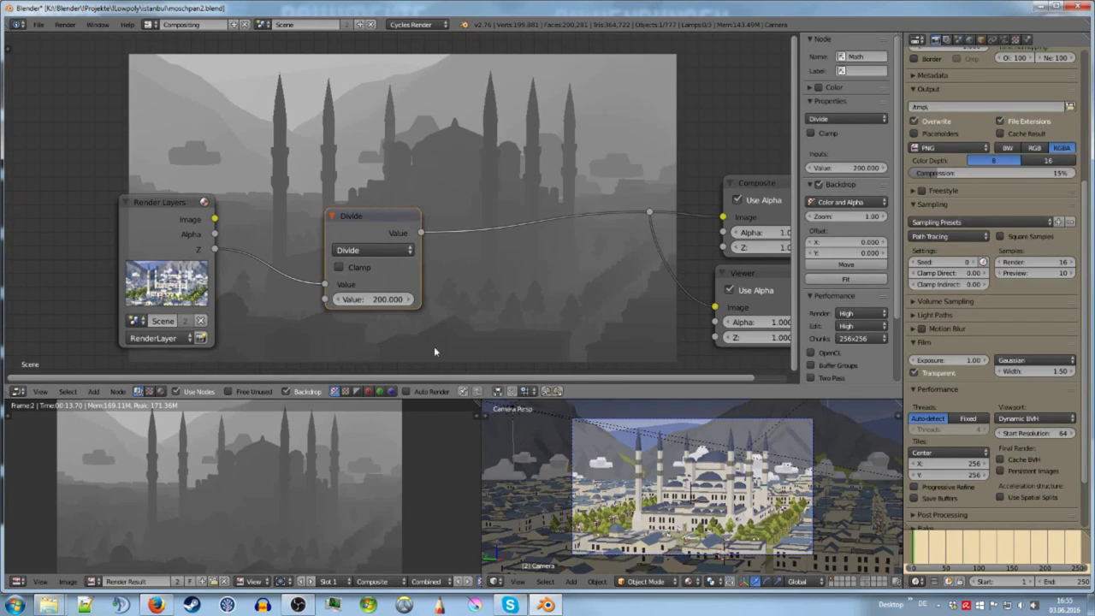
pyautogui.click(393, 299)
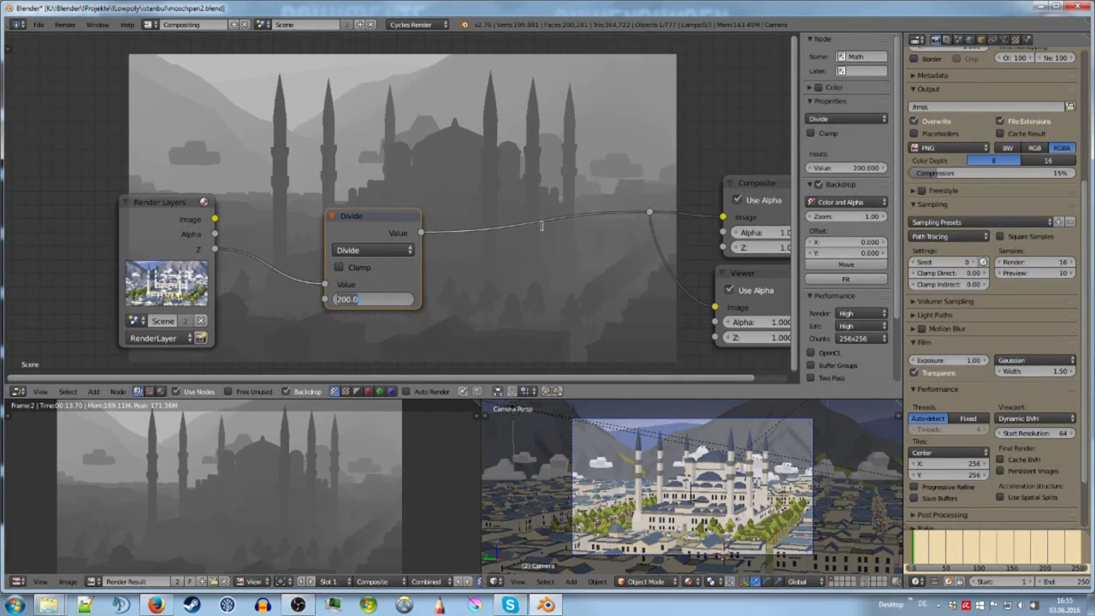
pyautogui.write('100')
pyautogui.press('Return')
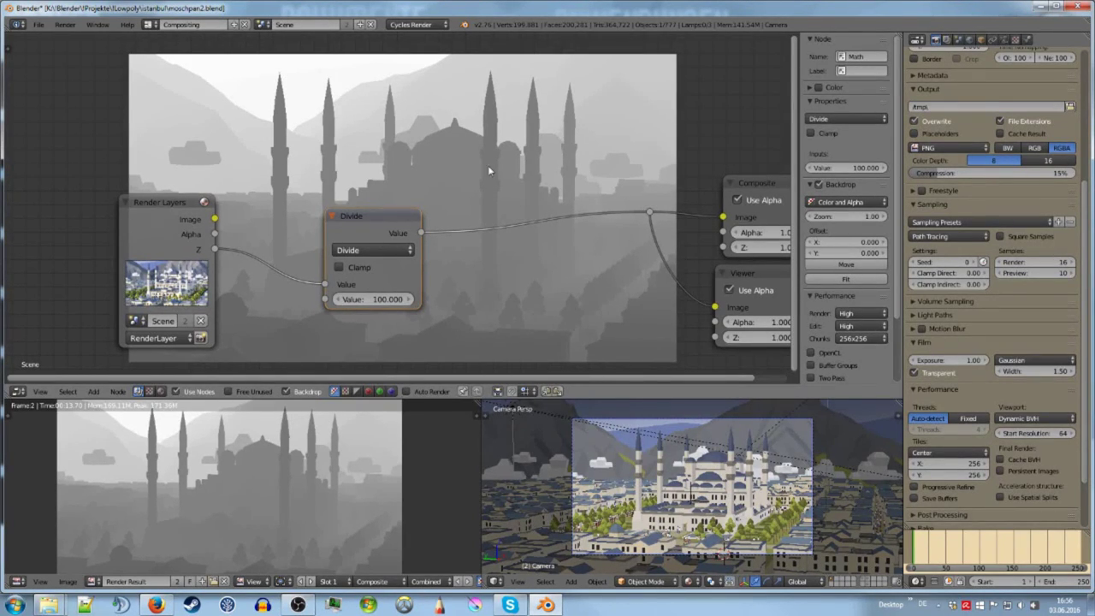
# Step: Spread the Divide and Render Layers nodes apart to make room for a new node
pyautogui.scroll(-2, 242, 224)
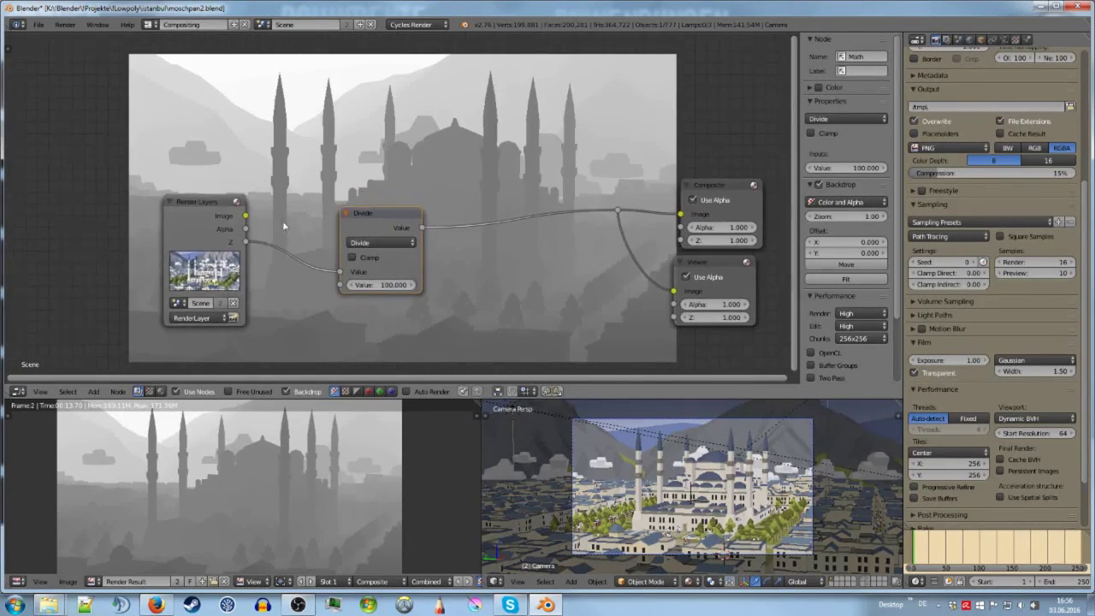
pyautogui.moveTo(371, 213); pyautogui.dragTo(326, 202)
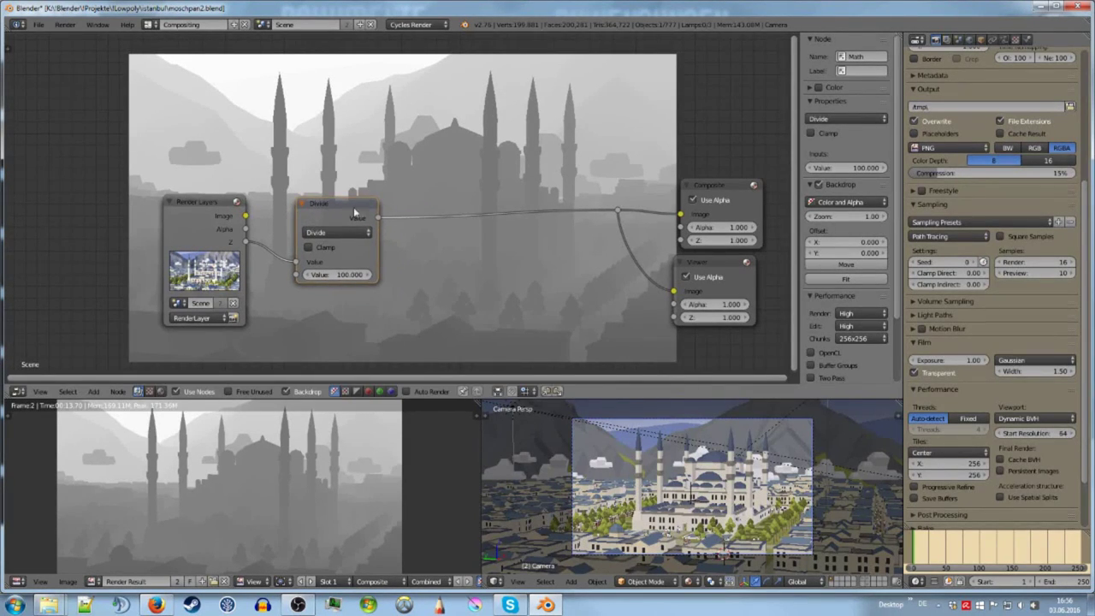
pyautogui.moveTo(423, 217); pyautogui.dragTo(436, 215, button='middle')
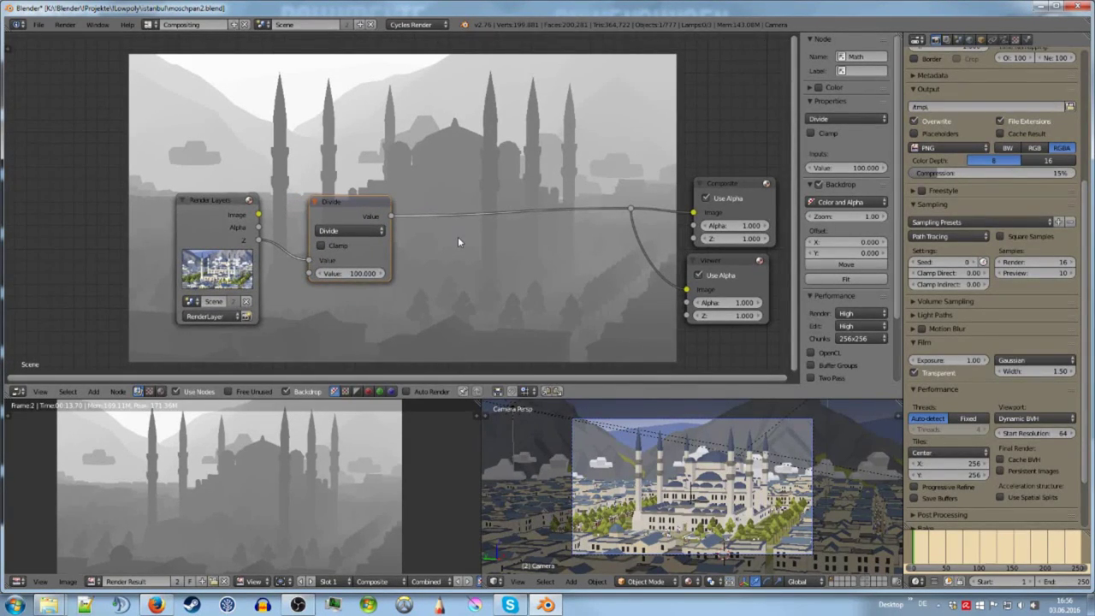
pyautogui.press('a')
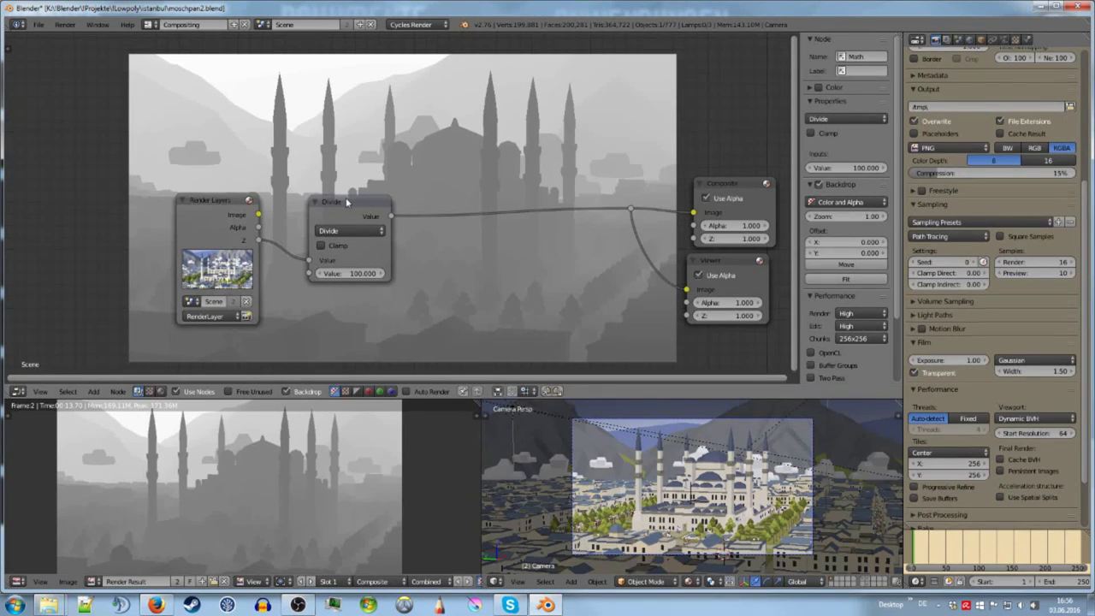
pyautogui.moveTo(346, 203)
pyautogui.mouseDown()
pyautogui.moveTo(346, 250)
pyautogui.moveTo(343, 213)
pyautogui.mouseUp()
pyautogui.moveTo(215, 195); pyautogui.dragTo(246, 182, button='middle')
pyautogui.click(245, 182)
pyautogui.moveTo(245, 181); pyautogui.dragTo(170, 160)
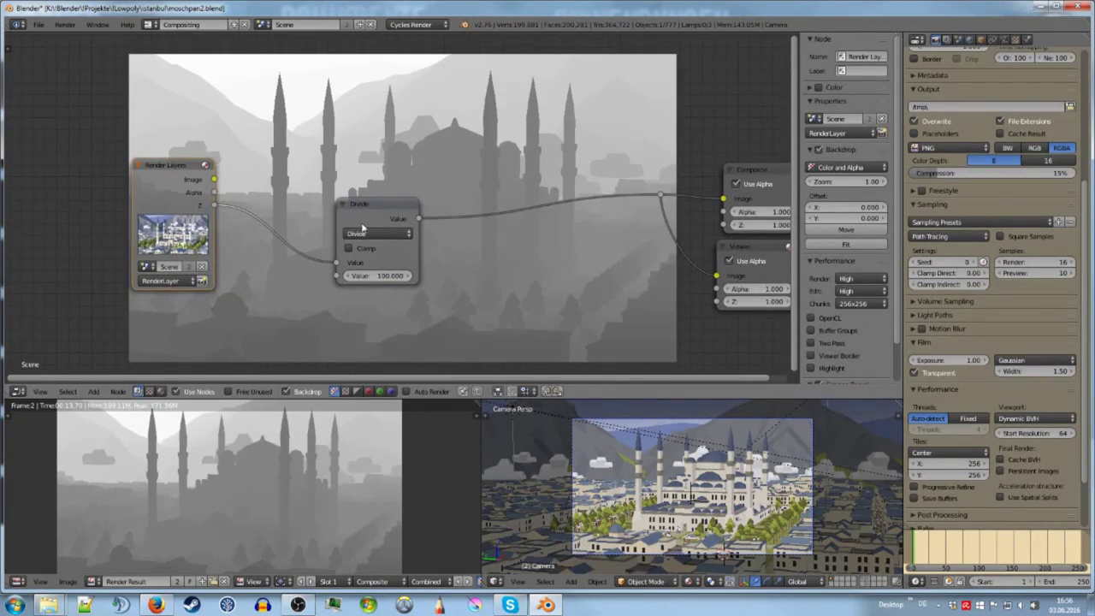
pyautogui.moveTo(368, 212); pyautogui.dragTo(332, 229)
# Step: Drop a ColorRamp node onto the Divide node's output link
pyautogui.hotkey('shift', 'a')
pyautogui.moveTo(417, 219)
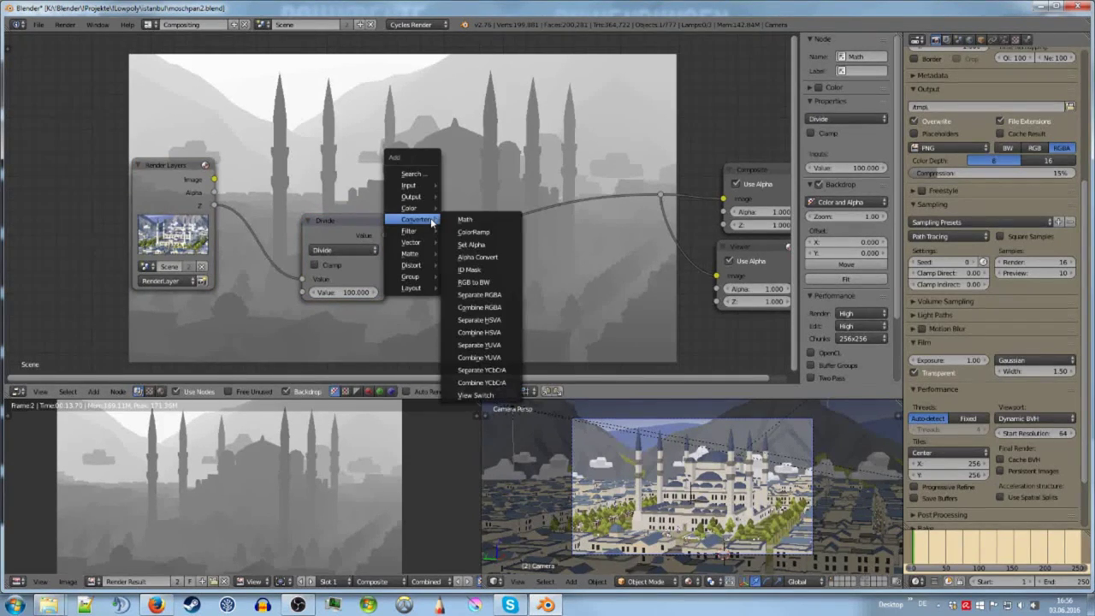
pyautogui.click(480, 231)
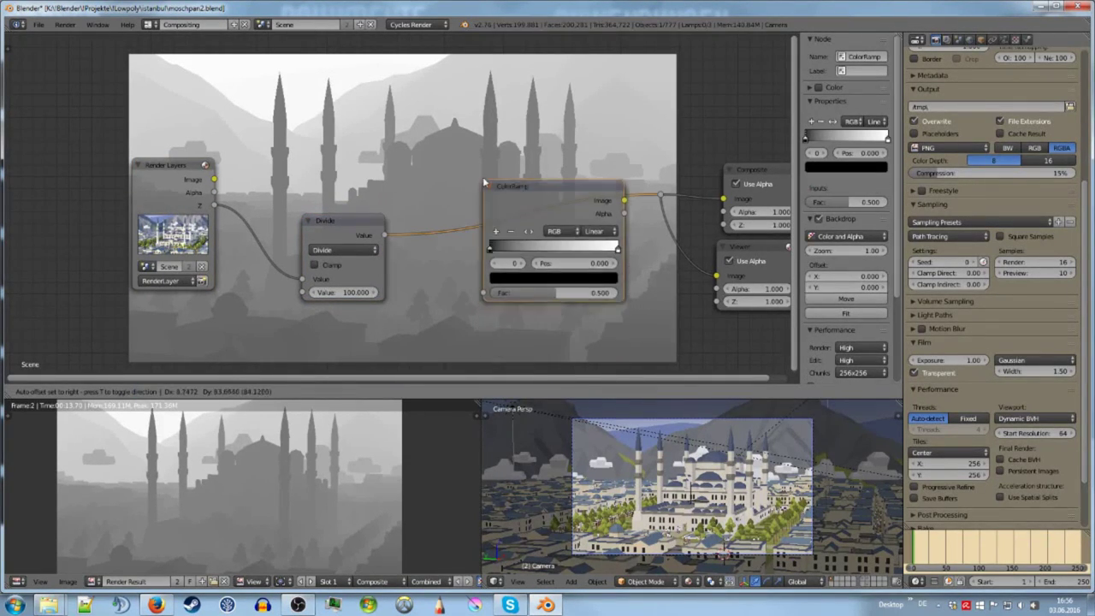
pyautogui.click(445, 177)
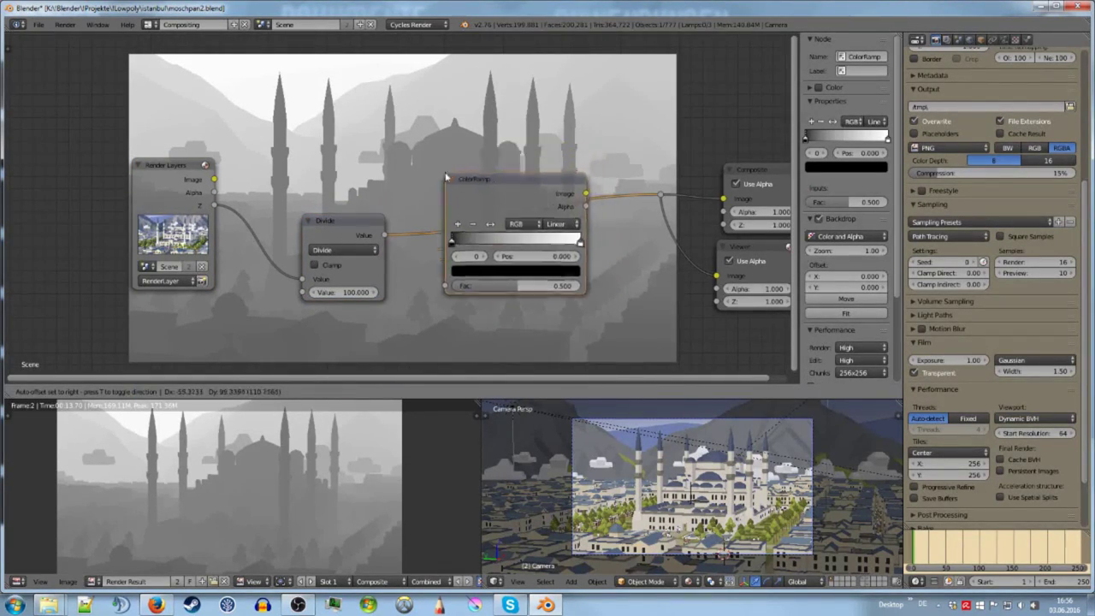
# Step: Rearrange the Render Layers, Divide and ColorRamp nodes to leave space on the right
pyautogui.moveTo(530, 173); pyautogui.dragTo(516, 191, button='middle')
pyautogui.moveTo(516, 197); pyautogui.dragTo(492, 225)
pyautogui.click(346, 243)
pyautogui.moveTo(441, 228); pyautogui.dragTo(500, 178, button='middle')
pyautogui.moveTo(532, 181); pyautogui.dragTo(457, 215)
pyautogui.click(227, 151)
pyautogui.moveTo(227, 151); pyautogui.dragTo(187, 135)
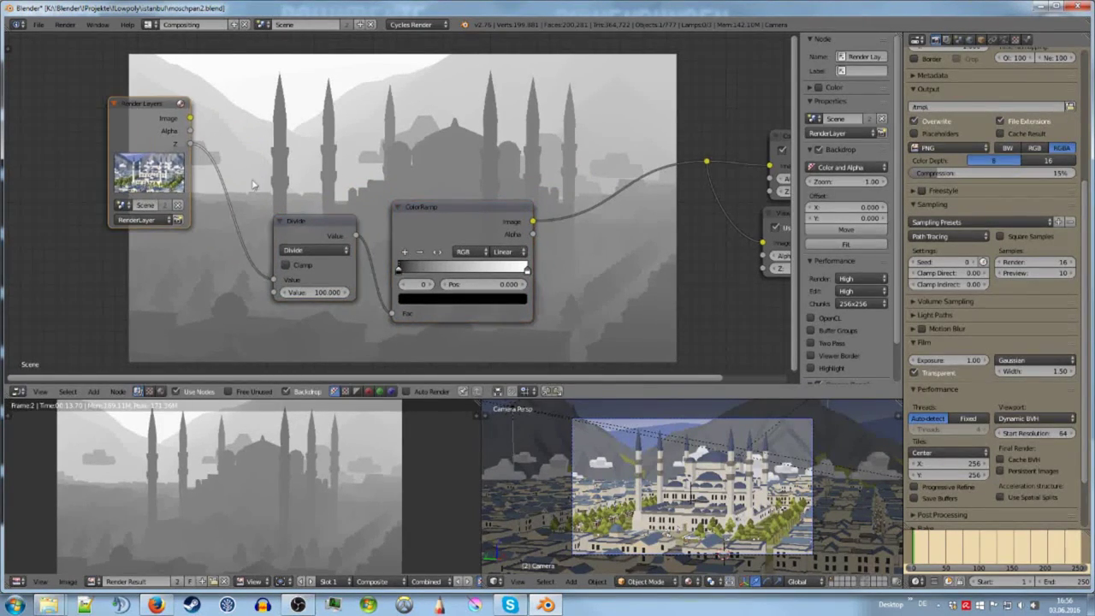
pyautogui.click(459, 212)
pyautogui.moveTo(443, 237); pyautogui.dragTo(407, 222)
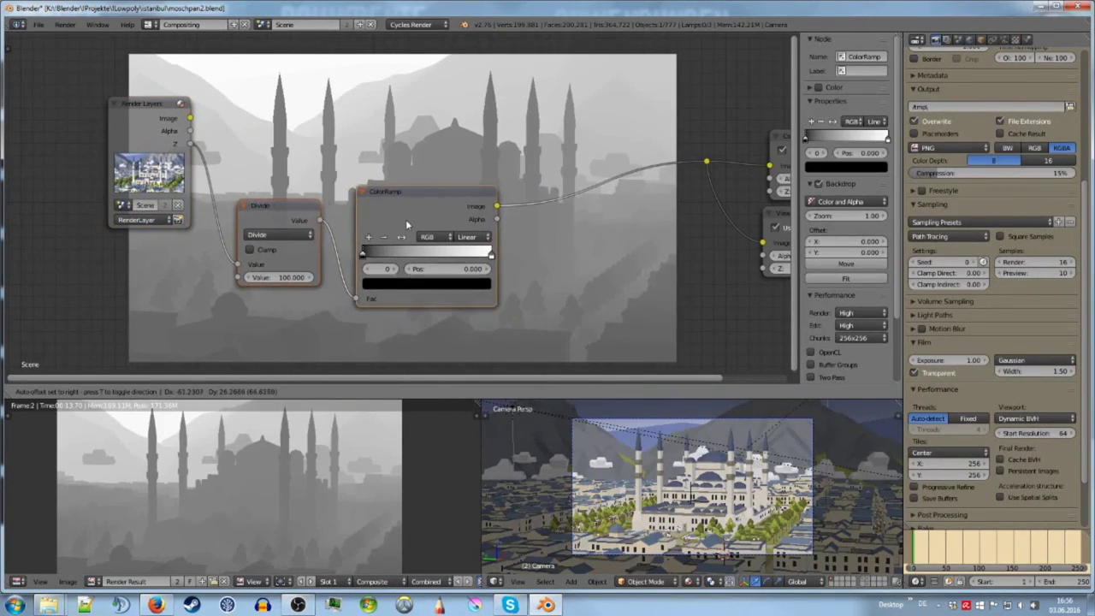
# Step: Add a Mix colour node after the ColorRamp and feed the Render Layers Image into it
pyautogui.hotkey('shift', 'a')
pyautogui.moveTo(529, 176)
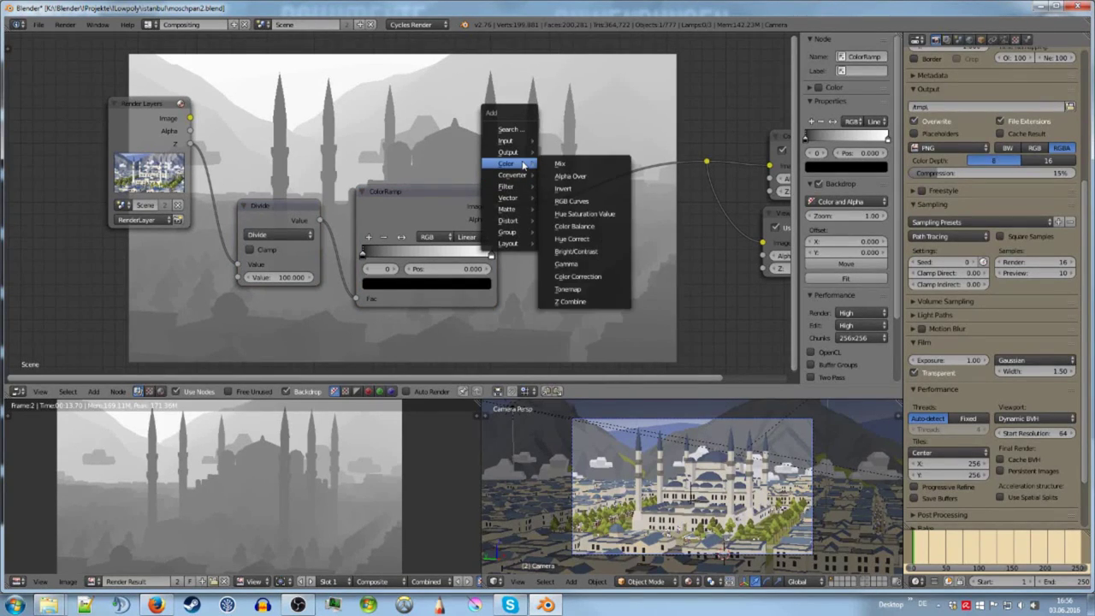
pyautogui.click(560, 164)
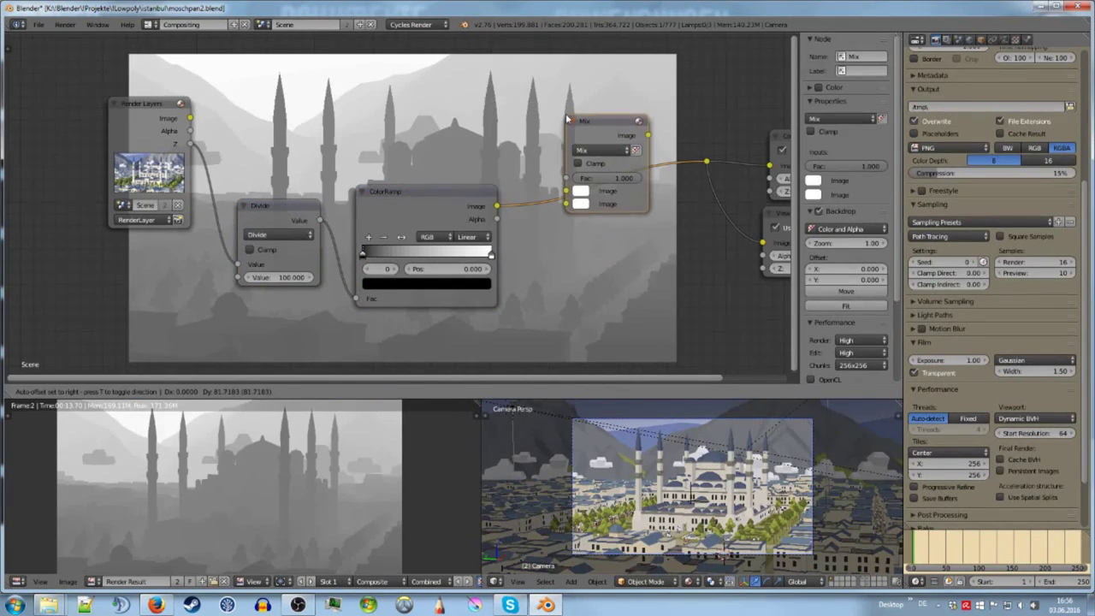
pyautogui.click(565, 121)
pyautogui.moveTo(513, 140); pyautogui.dragTo(519, 180, button='middle')
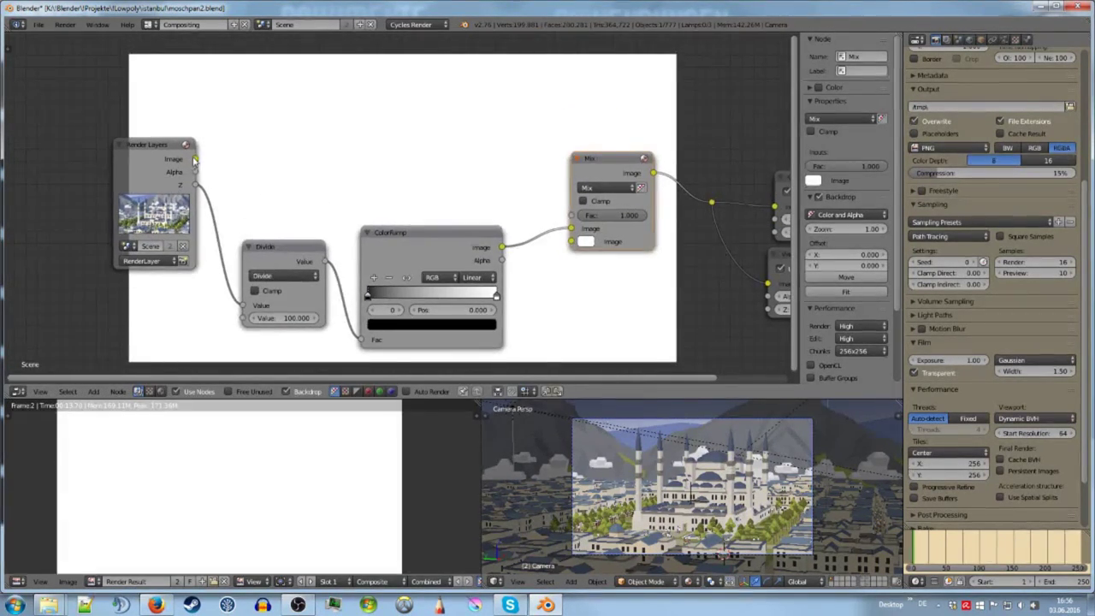
pyautogui.moveTo(194, 160); pyautogui.dragTo(572, 216)
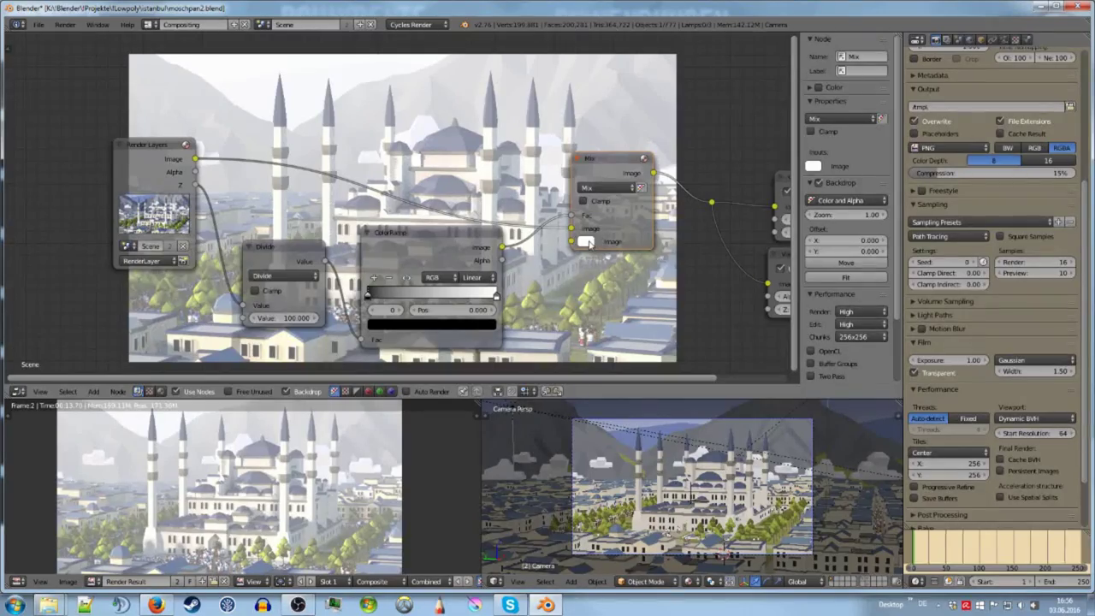
# Step: Pick a pale light blue, tinted slightly toward violet, for the Mix node's second colour
pyautogui.moveTo(589, 243); pyautogui.dragTo(594, 277, button='middle')
pyautogui.click(590, 275)
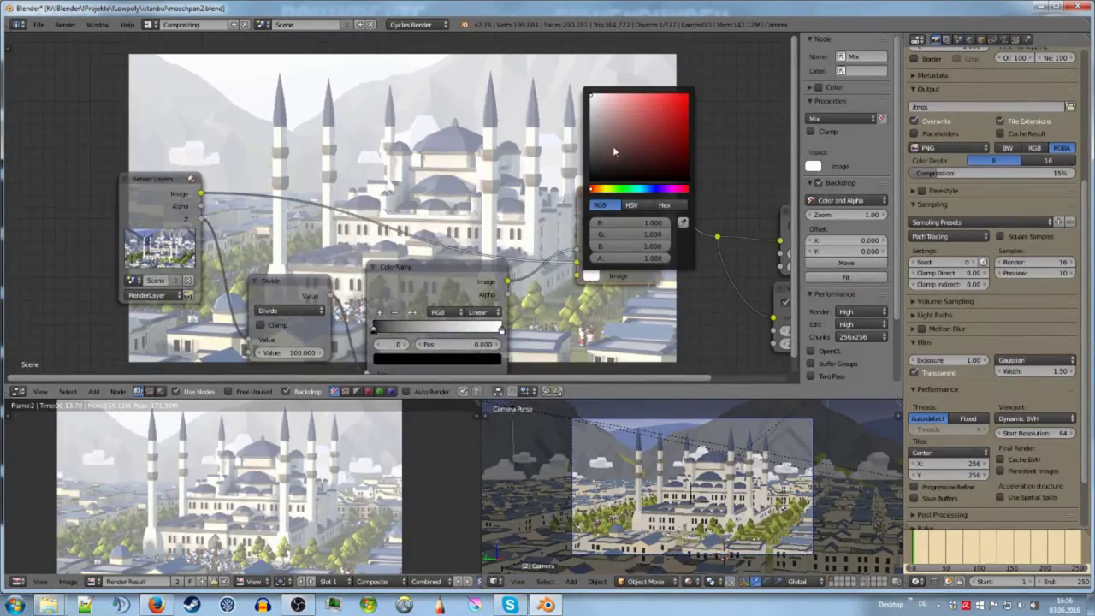
pyautogui.moveTo(592, 96); pyautogui.dragTo(687, 95)
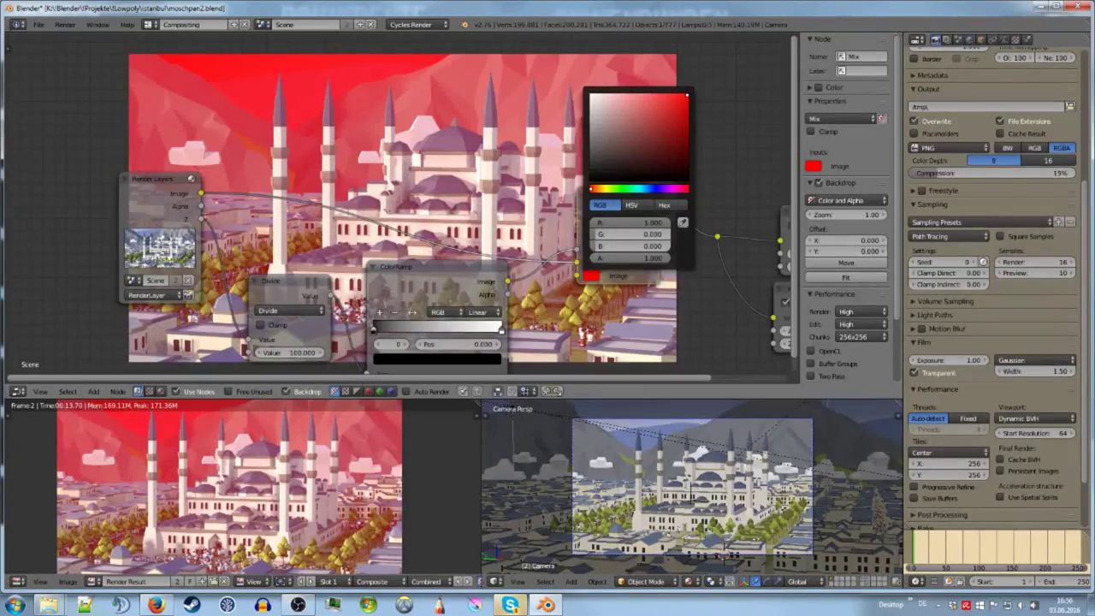
pyautogui.click(615, 188)
pyautogui.click(643, 147)
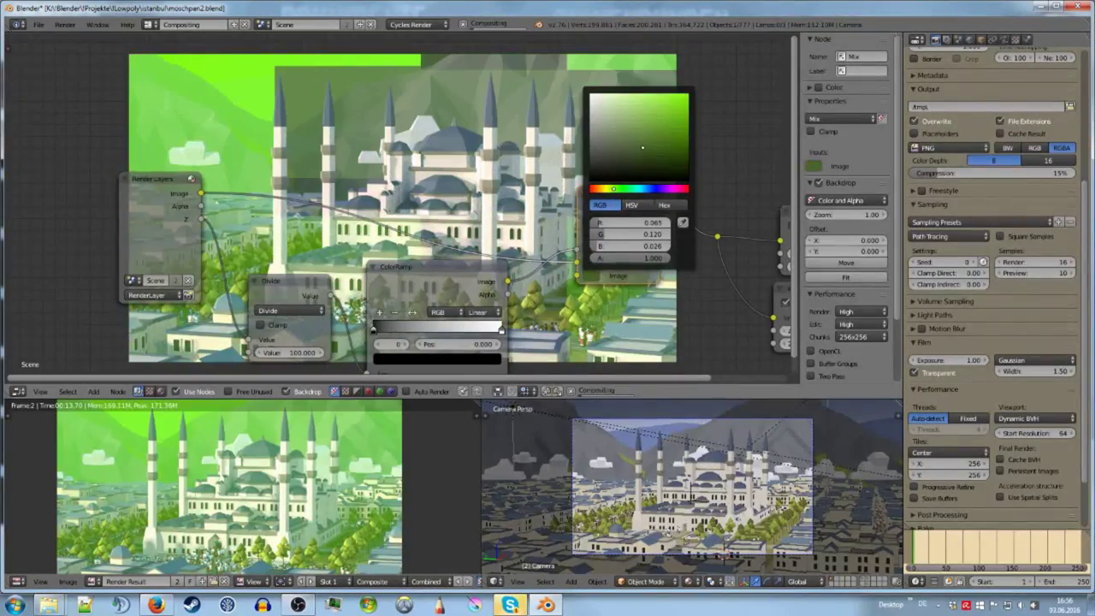
pyautogui.click(636, 124)
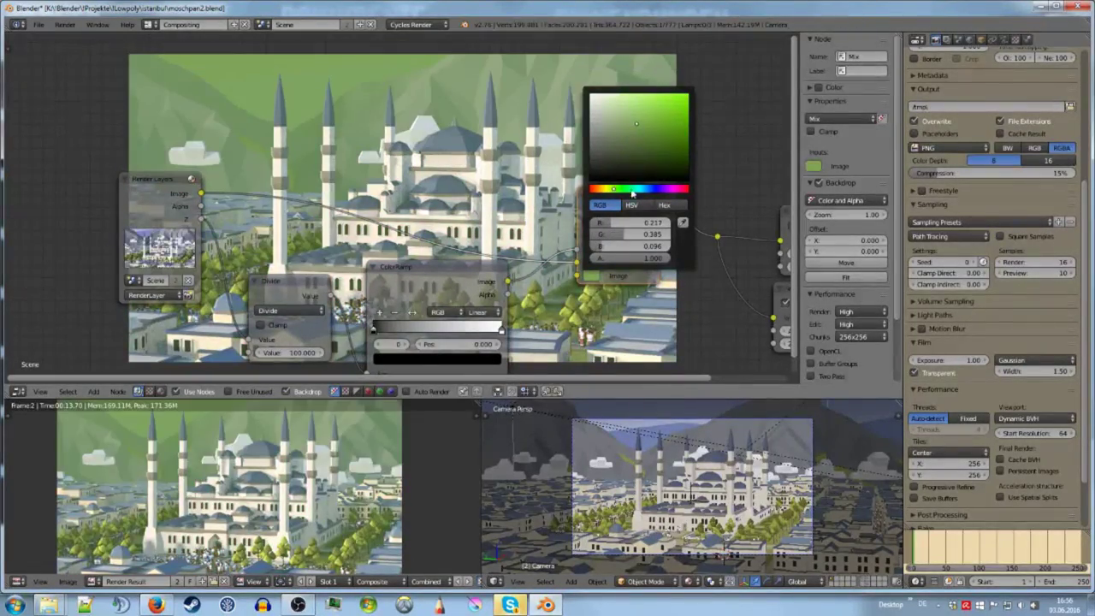
pyautogui.click(639, 189)
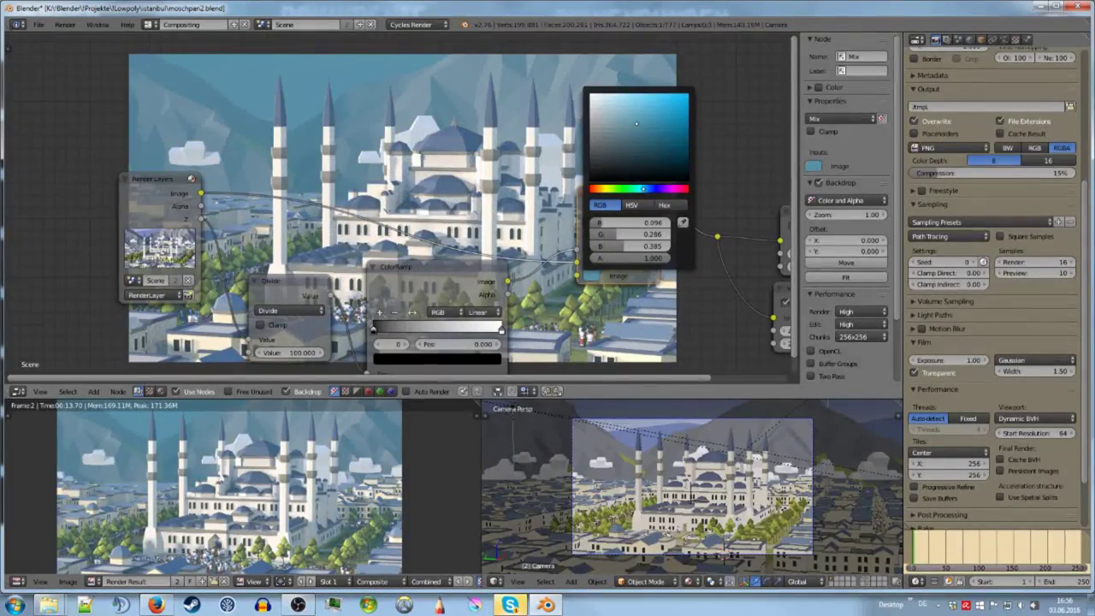
pyautogui.moveTo(640, 189); pyautogui.dragTo(643, 189)
pyautogui.moveTo(636, 124); pyautogui.dragTo(605, 96)
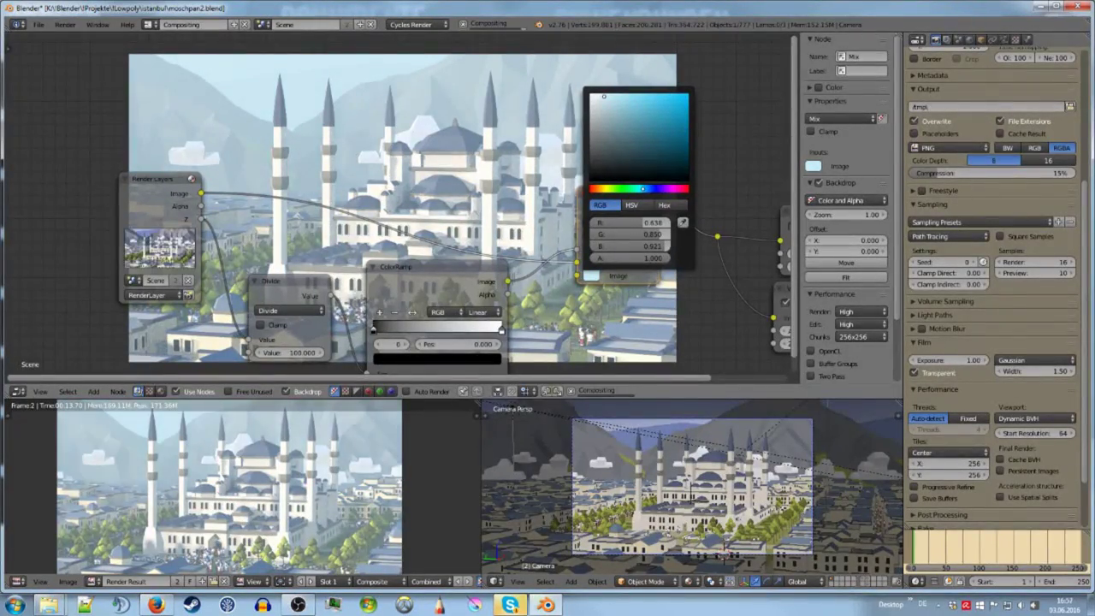
pyautogui.moveTo(604, 96); pyautogui.dragTo(604, 96)
pyautogui.moveTo(602, 99); pyautogui.dragTo(602, 97)
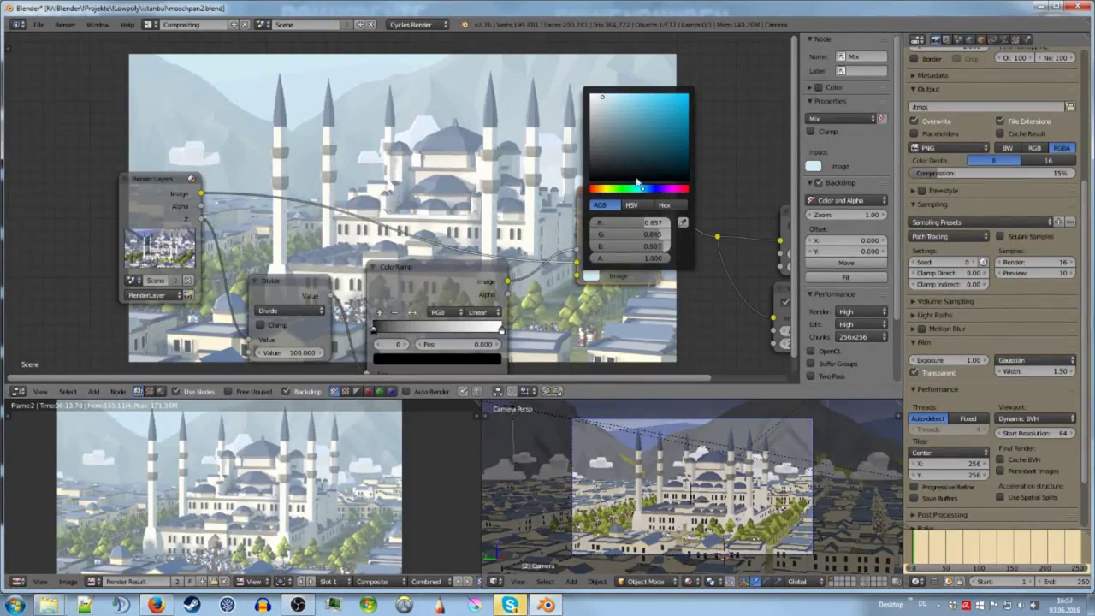
pyautogui.moveTo(642, 189); pyautogui.dragTo(646, 188)
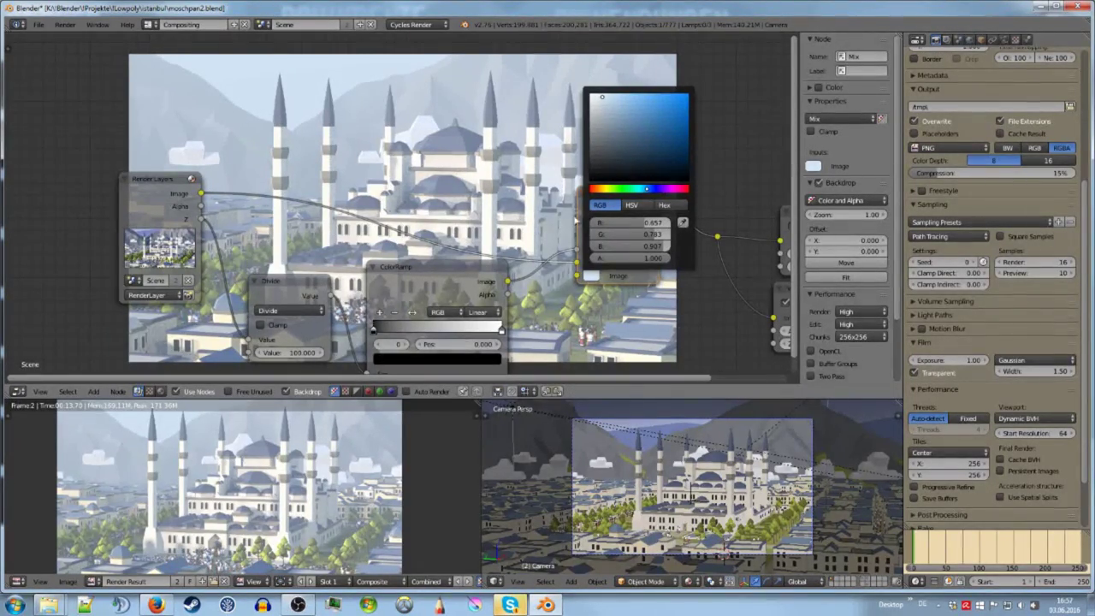
pyautogui.press('Home')
# Step: Nudge the ColorRamp node right and bring the output nodes into view
pyautogui.click(519, 239)
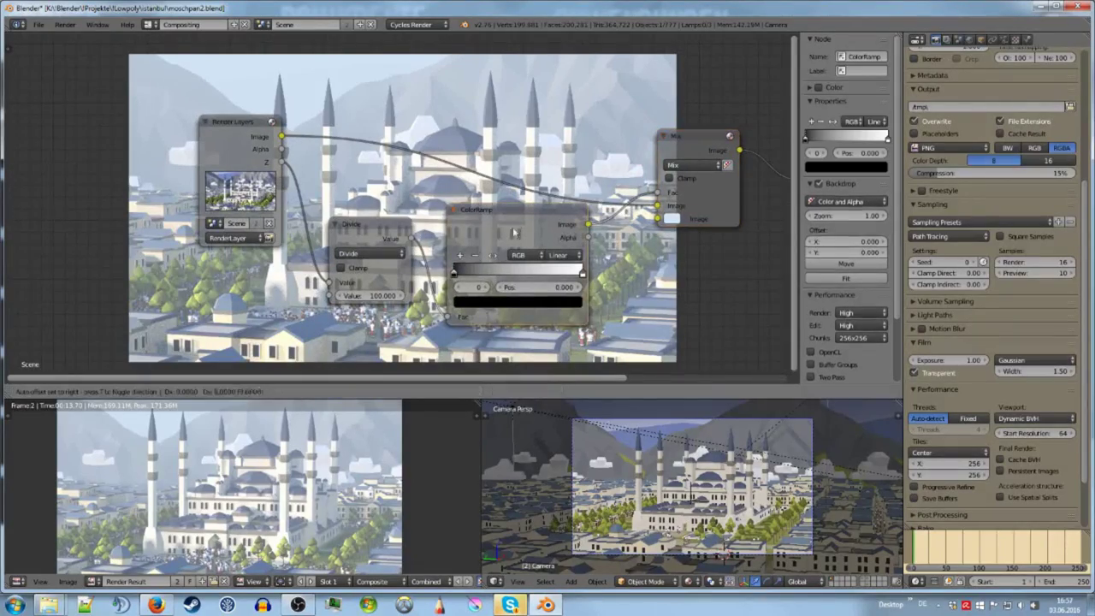
pyautogui.scroll(-2, 511, 233)
pyautogui.moveTo(628, 194); pyautogui.dragTo(423, 199, button='middle')
pyautogui.moveTo(511, 221); pyautogui.dragTo(522, 221)
pyautogui.scroll(1, 522, 221)
pyautogui.scroll(4, 584, 259)
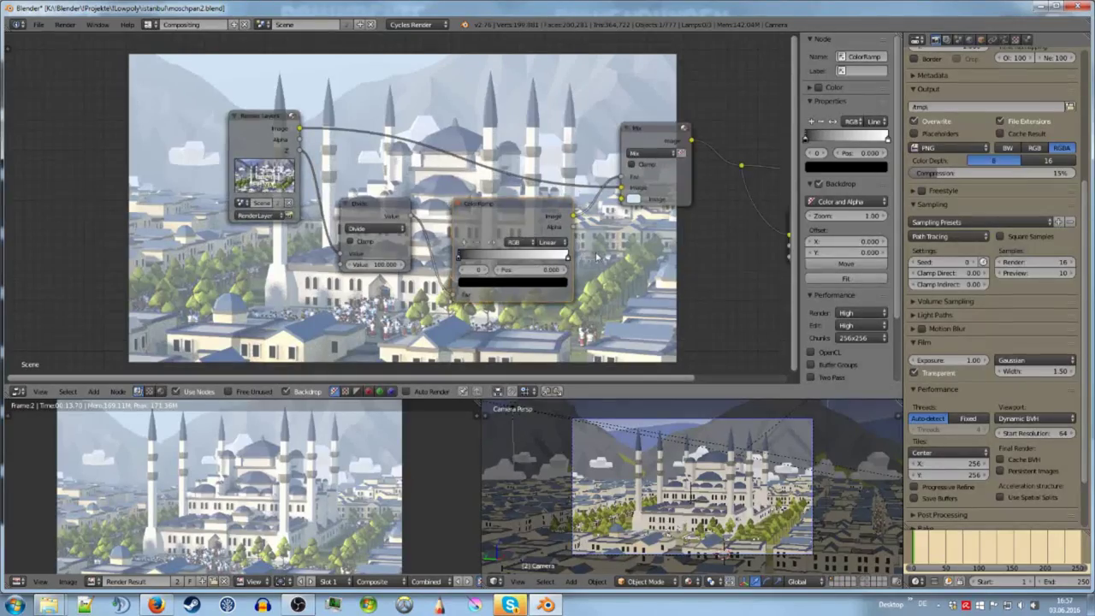
pyautogui.scroll(-1, 559, 244)
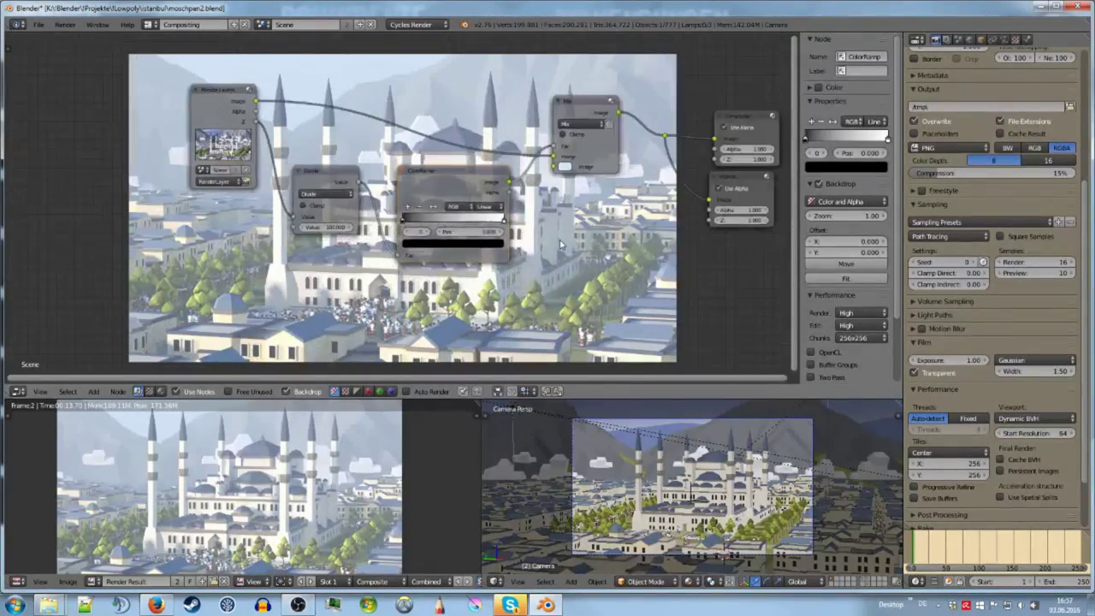
# Step: Zoom into the ColorRamp and slide its black stop right to Pos 0.095
pyautogui.scroll(3, 561, 248)
pyautogui.scroll(2, 565, 251)
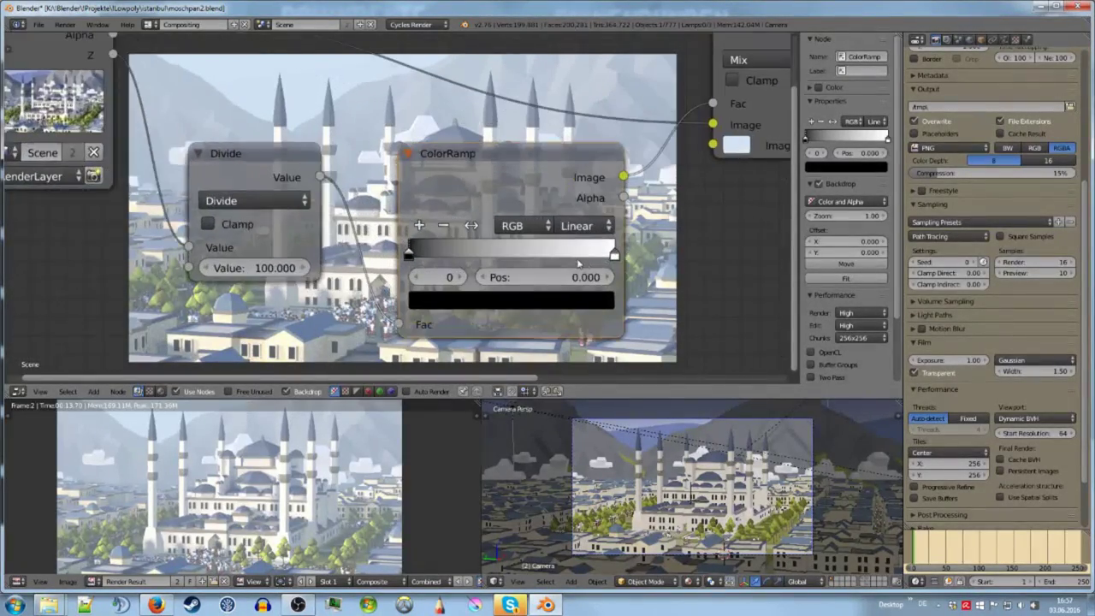
pyautogui.scroll(1, 603, 254)
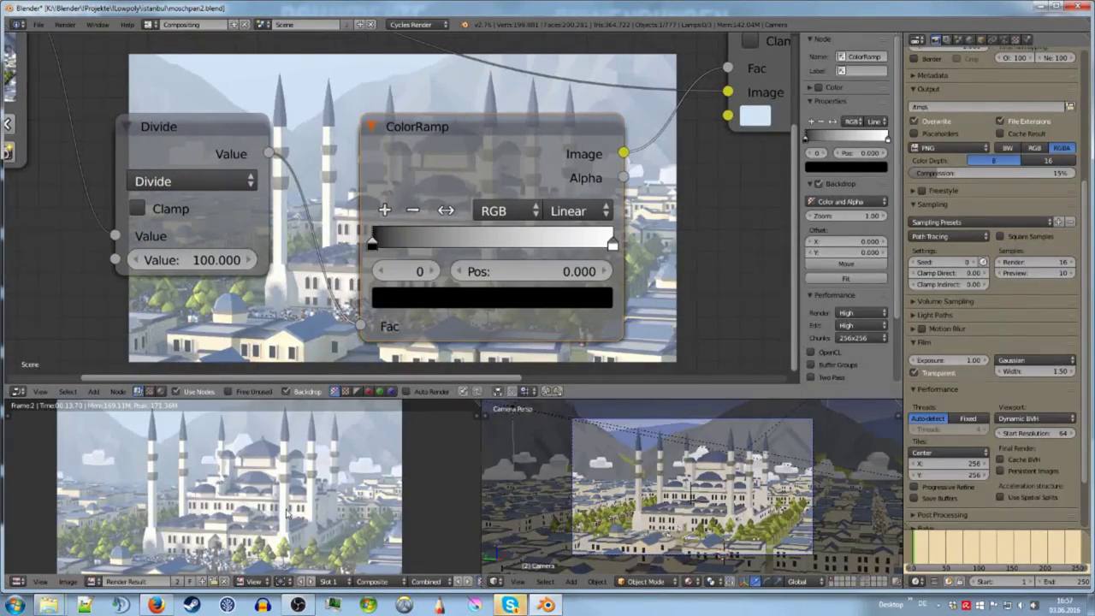
pyautogui.moveTo(372, 248)
pyautogui.mouseDown()
pyautogui.moveTo(488, 249)
pyautogui.moveTo(393, 248)
pyautogui.mouseUp()
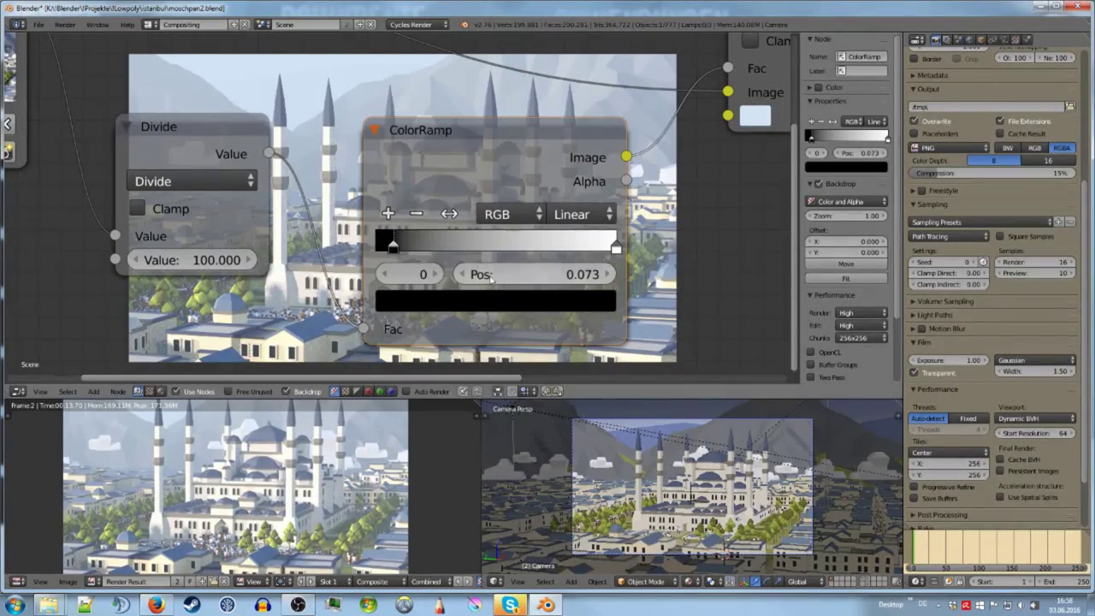
pyautogui.moveTo(393, 247); pyautogui.dragTo(398, 247)
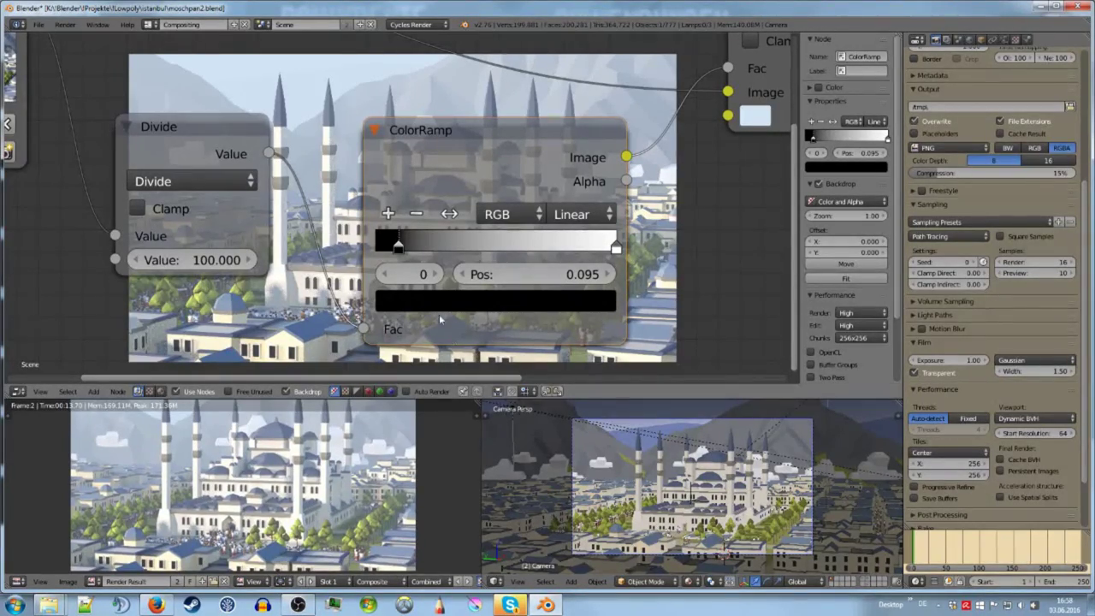
pyautogui.click(388, 213)
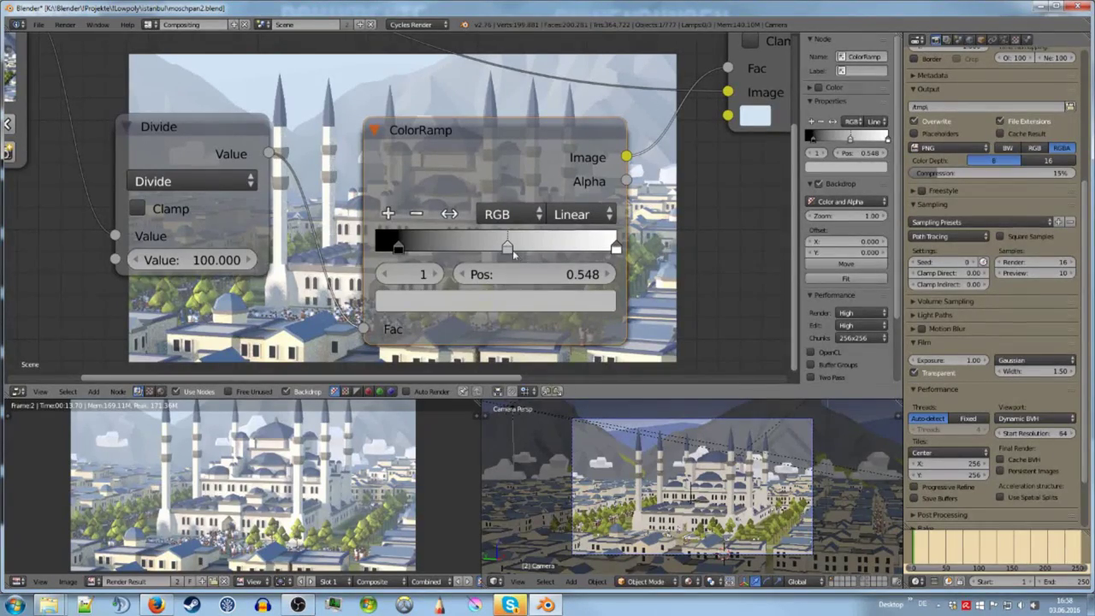
pyautogui.moveTo(510, 246); pyautogui.dragTo(445, 248)
pyautogui.click(442, 300)
pyautogui.moveTo(396, 394)
pyautogui.mouseDown()
pyautogui.moveTo(387, 438)
pyautogui.moveTo(388, 420)
pyautogui.mouseUp()
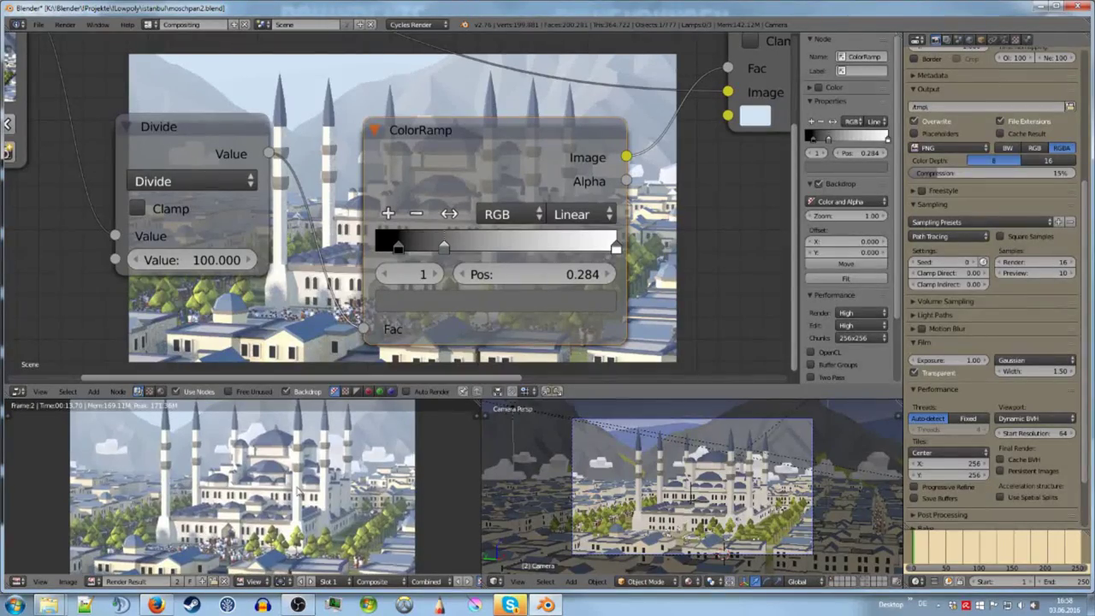
pyautogui.scroll(-2, 298, 484)
pyautogui.scroll(3, 299, 495)
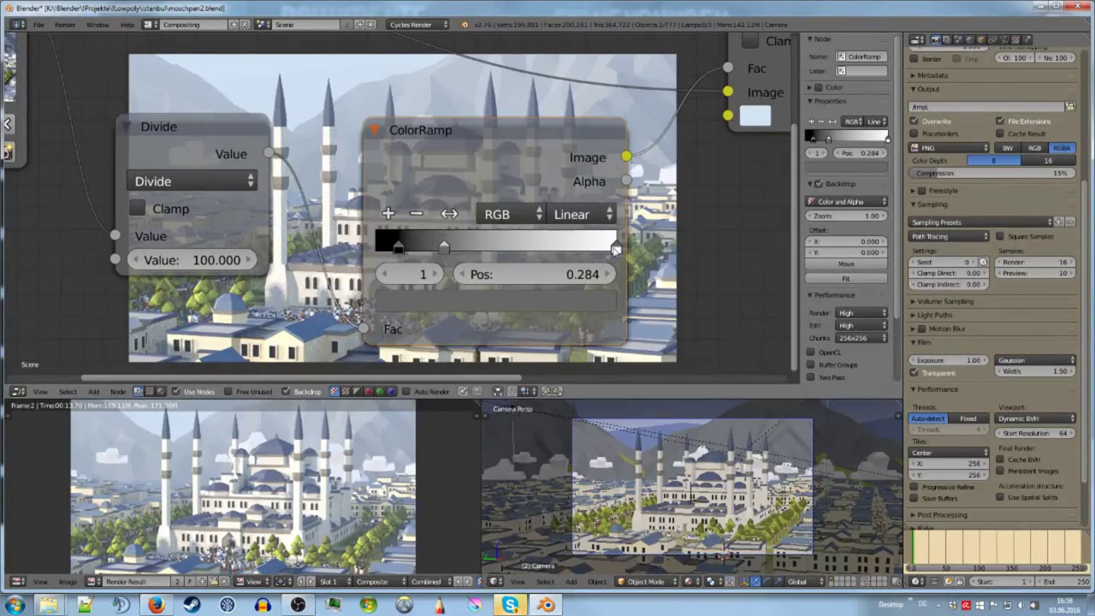
pyautogui.click(615, 247)
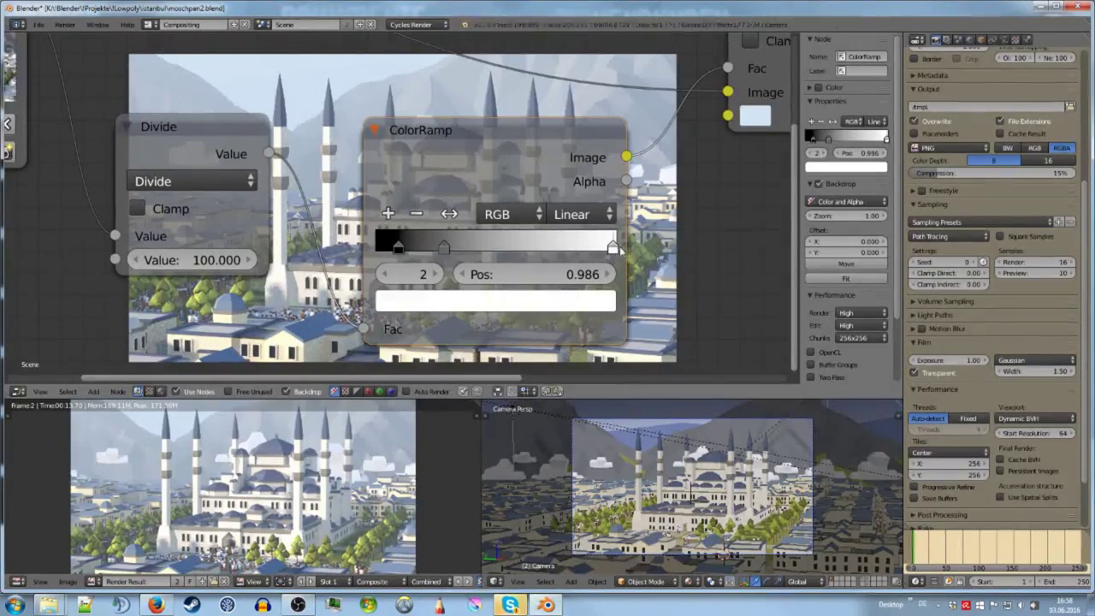
pyautogui.click(446, 247)
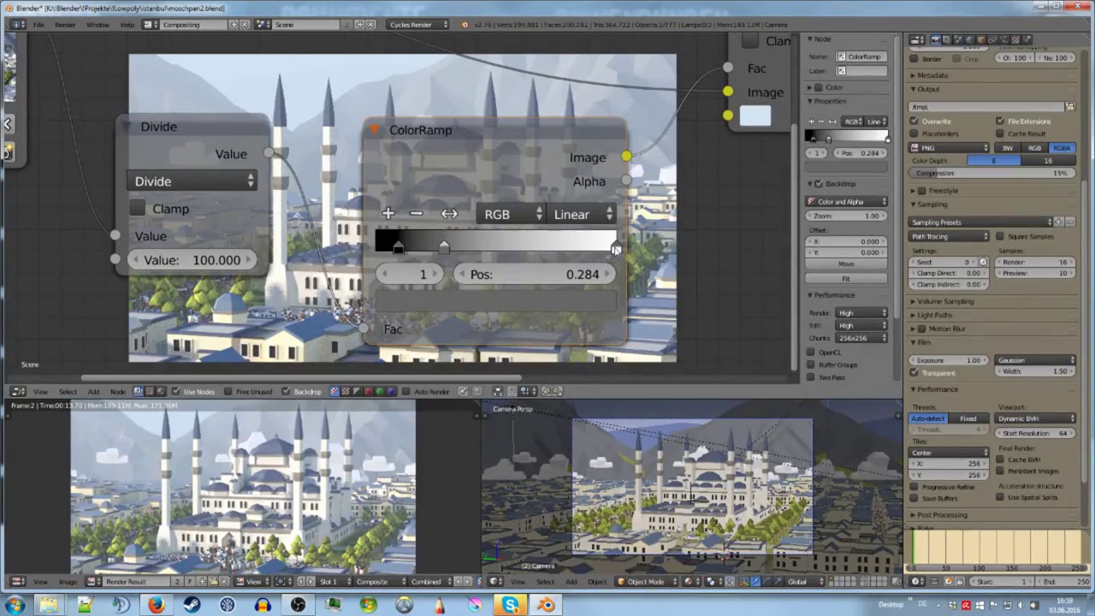
# Step: Slide the white end stop left and add a new ColorRamp stop near the right end
pyautogui.moveTo(615, 247)
pyautogui.mouseDown()
pyautogui.moveTo(583, 248)
pyautogui.moveTo(598, 248)
pyautogui.mouseUp()
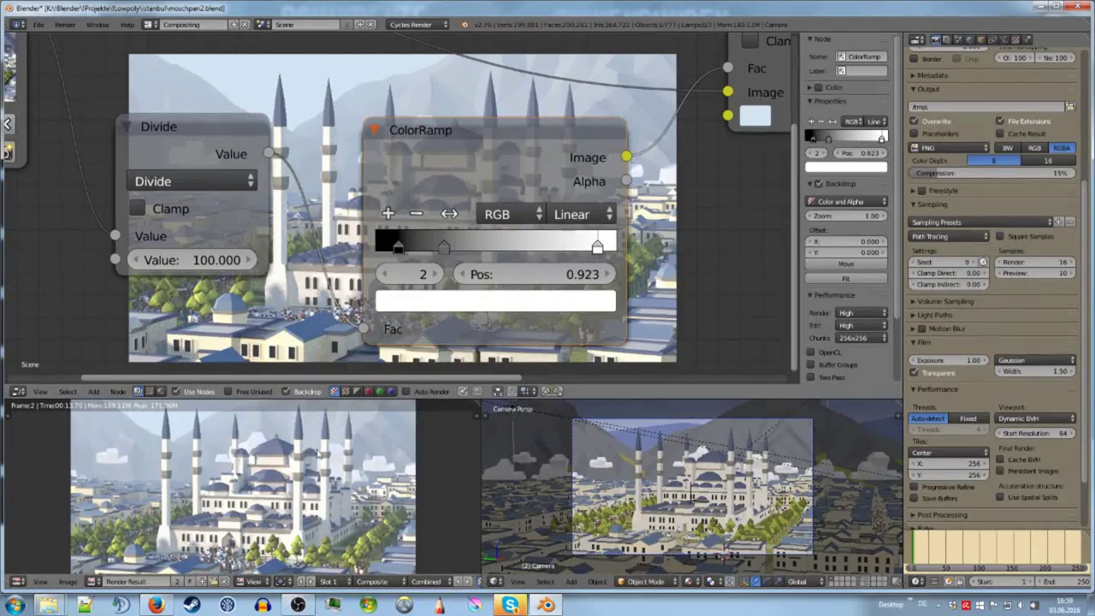
pyautogui.click(387, 214)
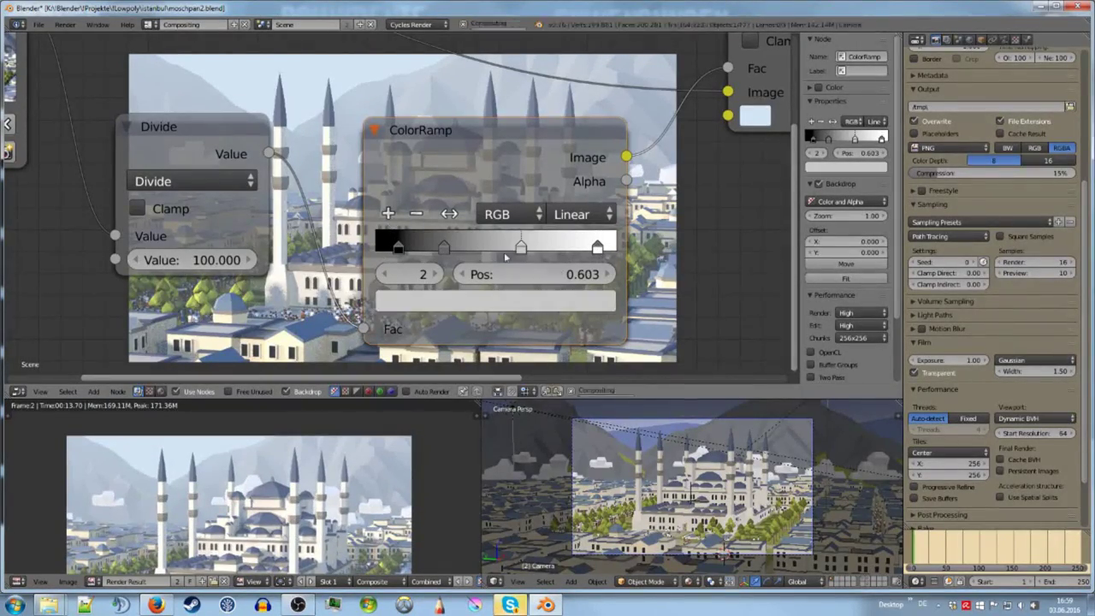
pyautogui.moveTo(521, 247); pyautogui.dragTo(582, 248)
# Step: Tone the stop at 0.827 down to light grey, just before the white stop at 0.864
pyautogui.click(568, 305)
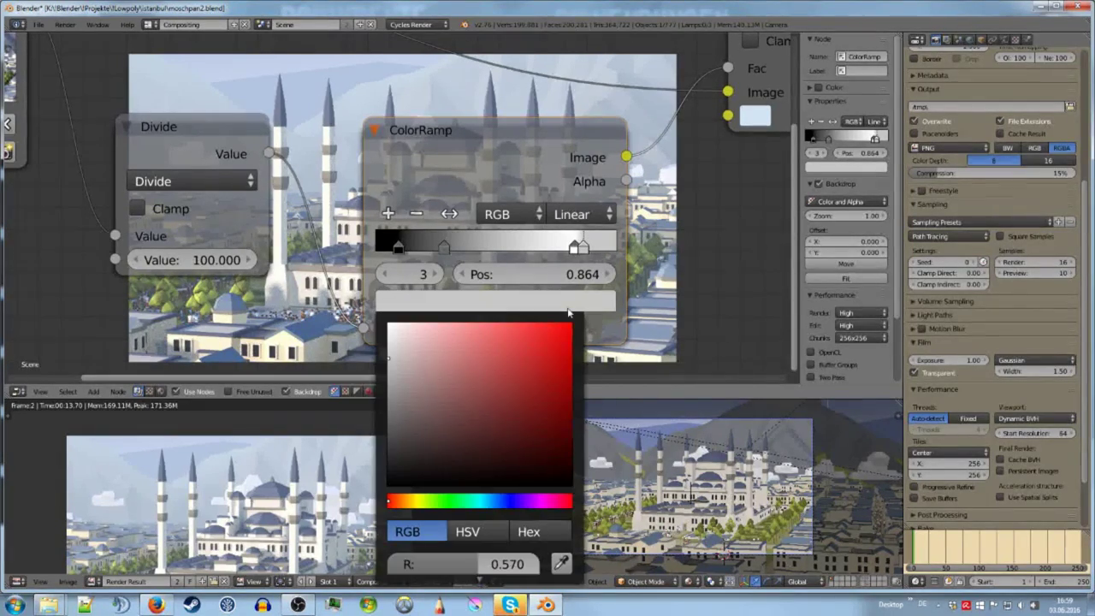
pyautogui.moveTo(394, 368)
pyautogui.mouseDown()
pyautogui.moveTo(388, 458)
pyautogui.moveTo(388, 352)
pyautogui.moveTo(387, 373)
pyautogui.mouseUp()
pyautogui.scroll(-2, 317, 486)
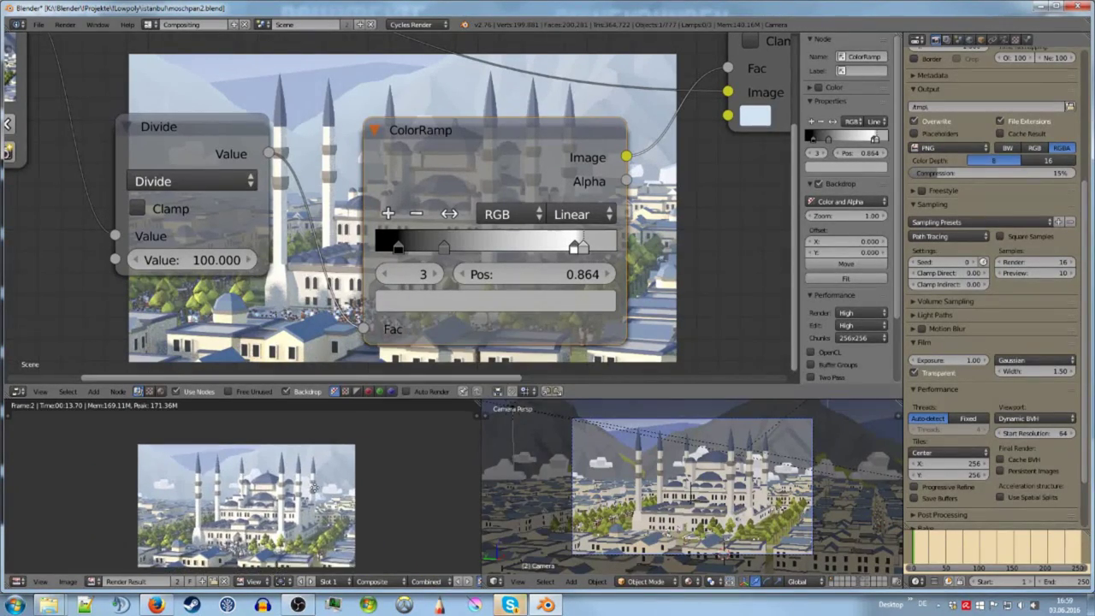
pyautogui.click(544, 294)
pyautogui.click(519, 305)
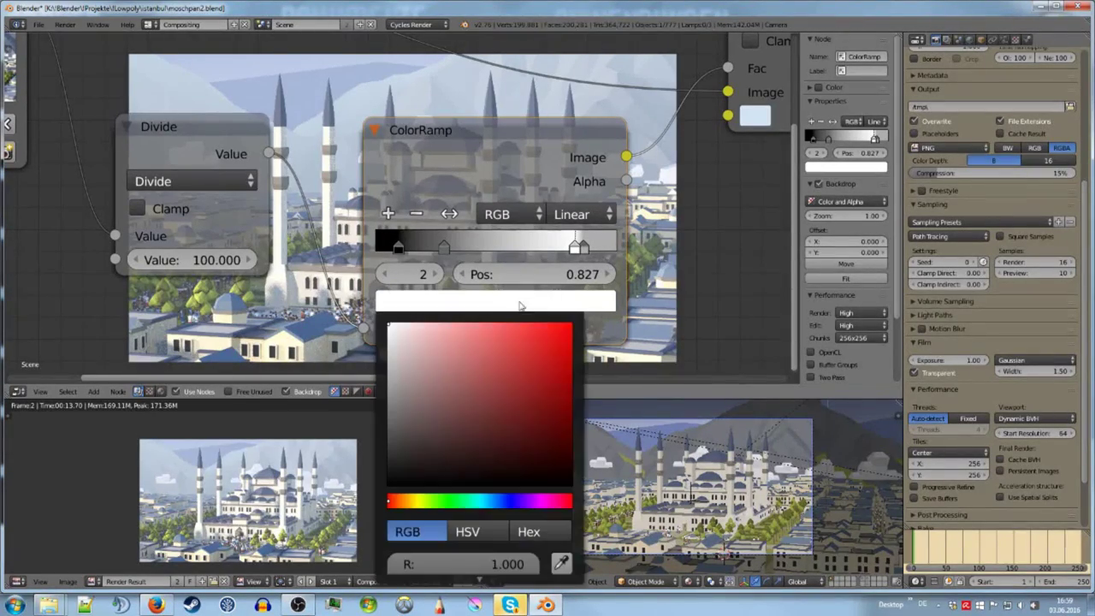
pyautogui.click(388, 335)
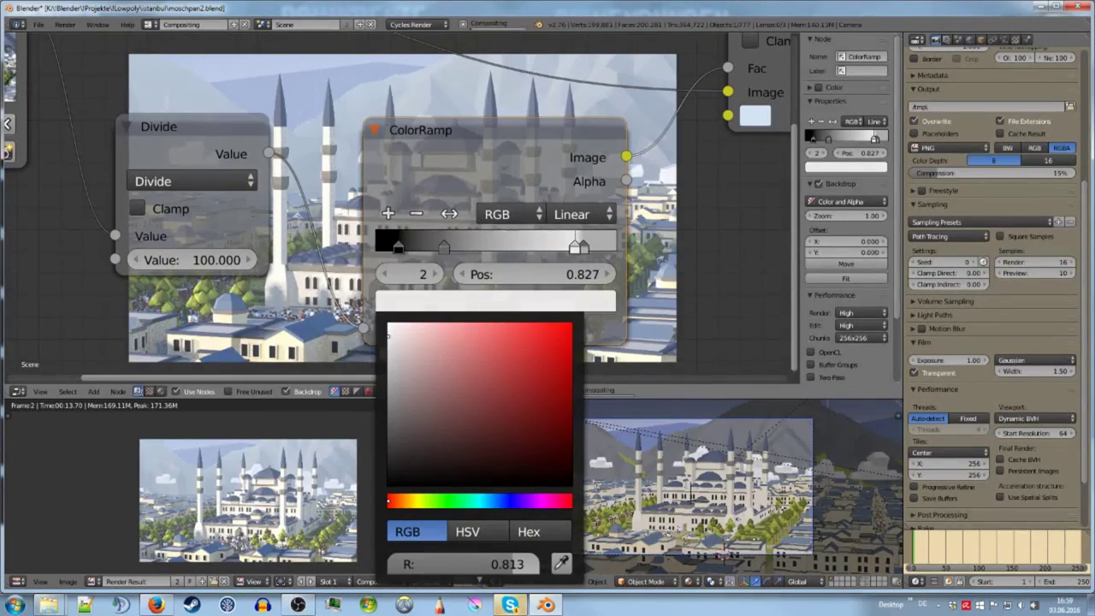
pyautogui.click(387, 344)
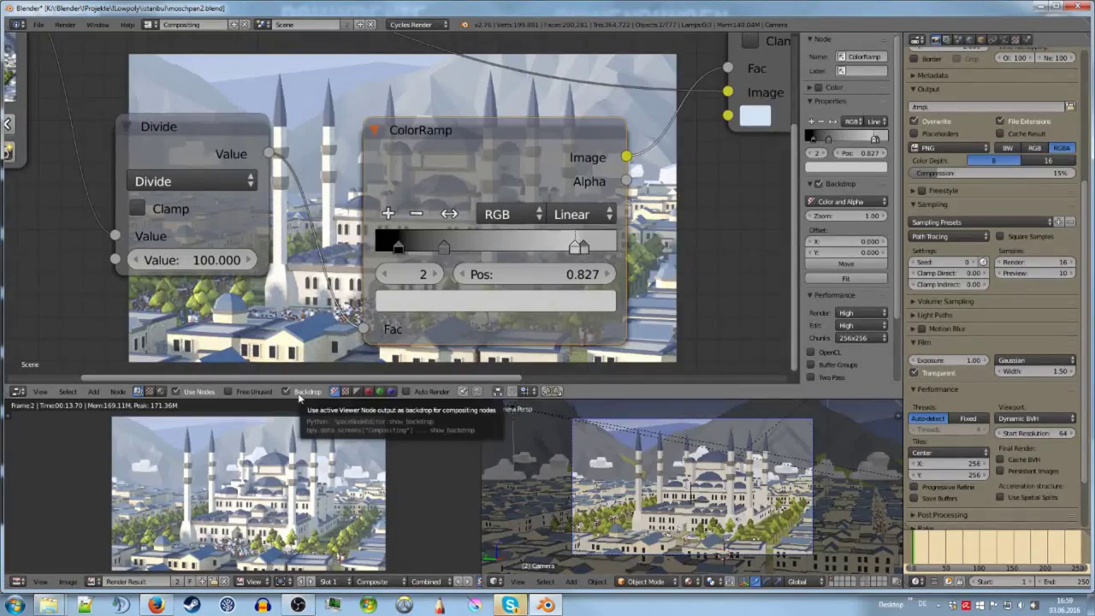
# Step: Zoom out over the whole compositing tree and enable Film > Transparent
pyautogui.scroll(-4, 500, 313)
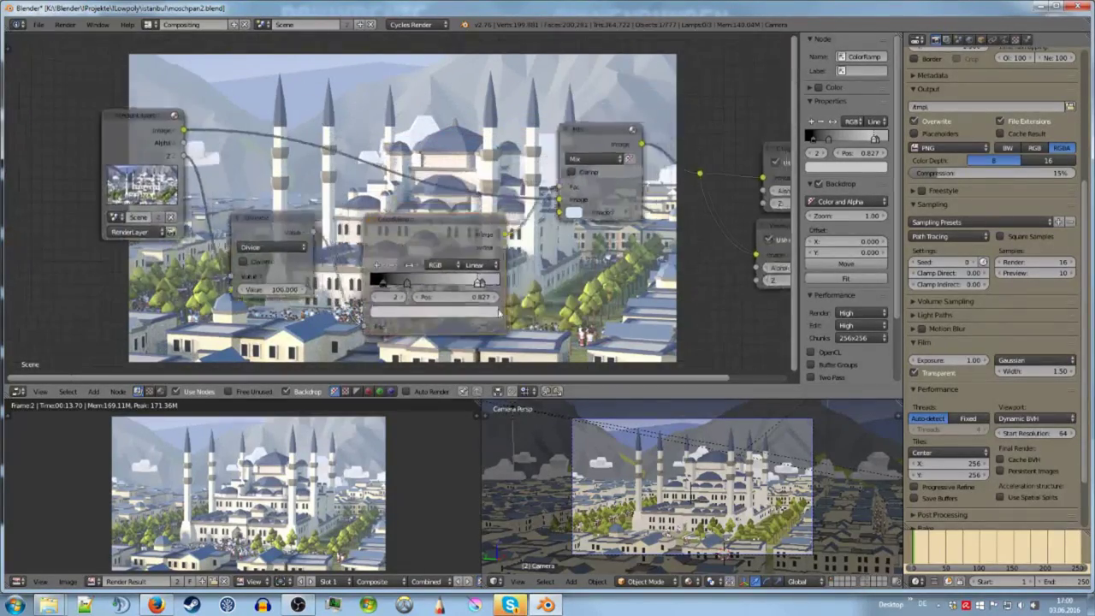
pyautogui.scroll(-2, 499, 313)
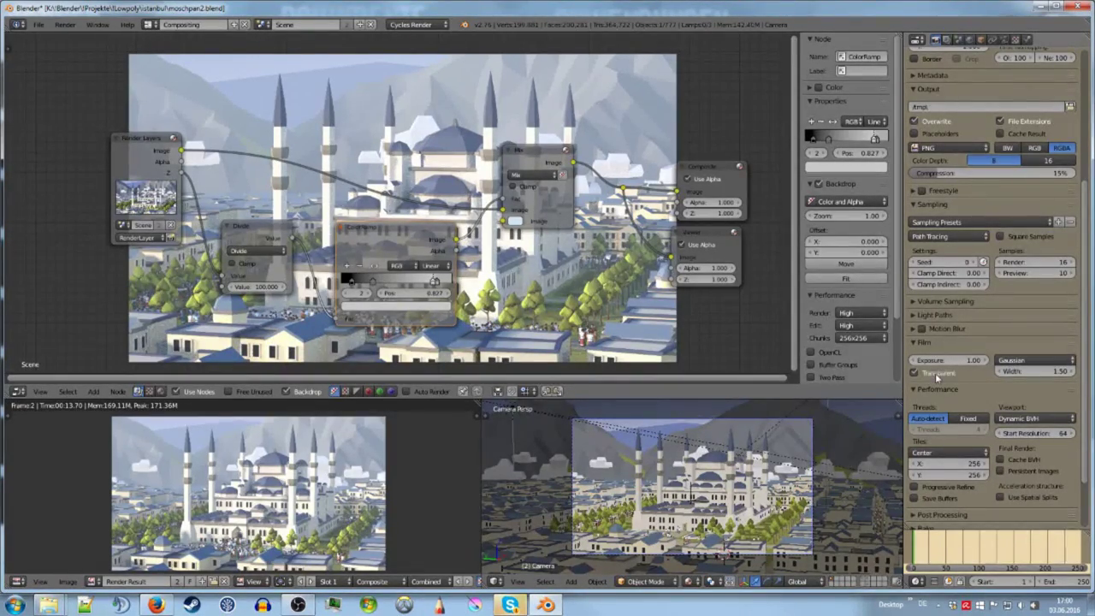
pyautogui.click(944, 374)
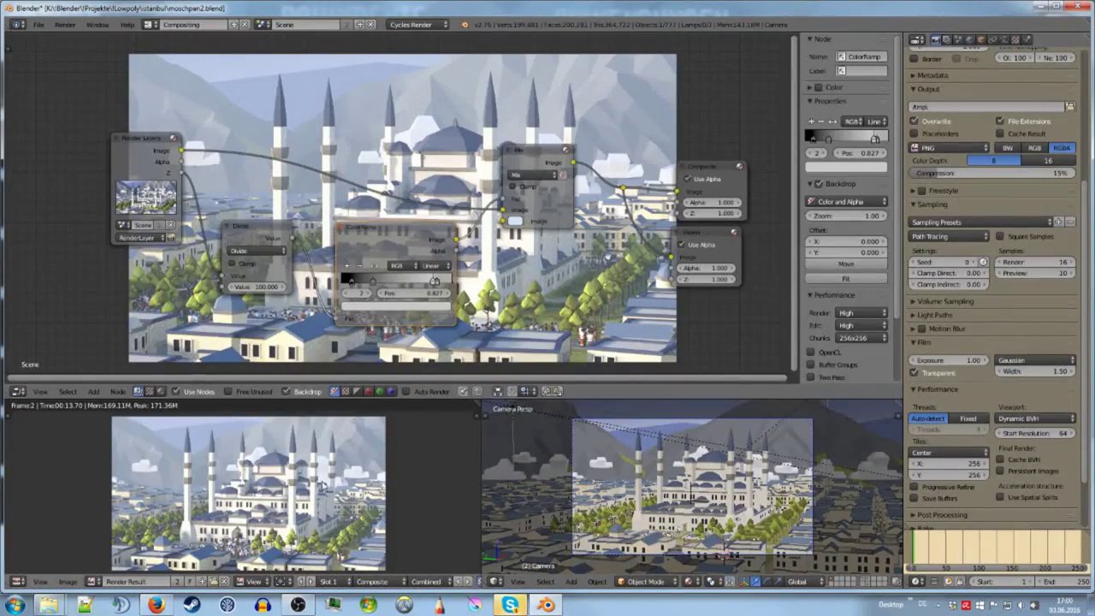
# Step: Zoom and pan the Render Result to inspect the mosque's minaret spires up close
pyautogui.scroll(8, 400, 454)
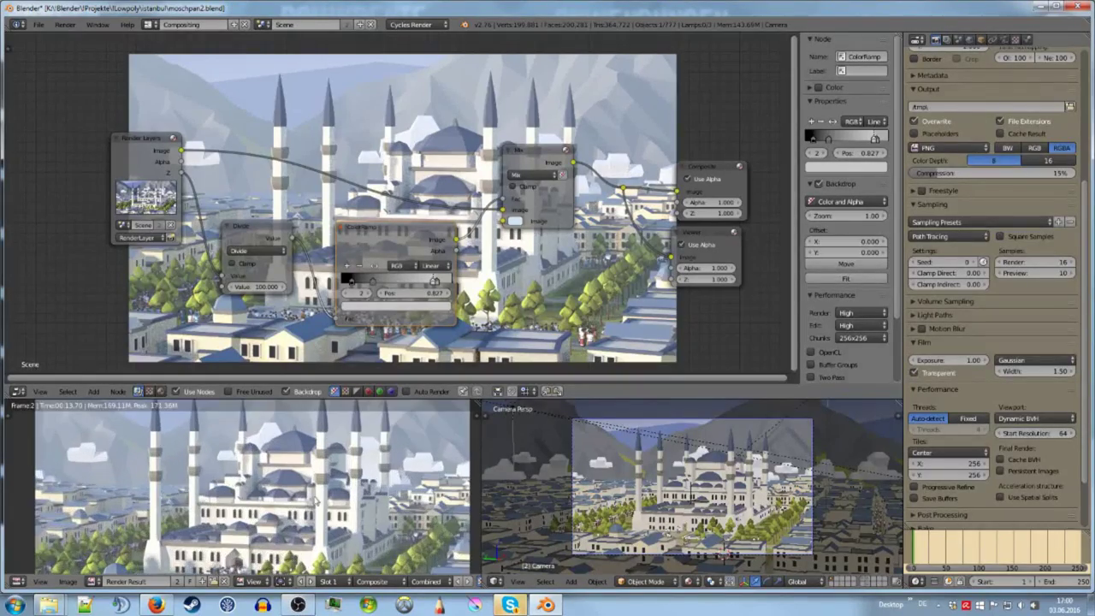
pyautogui.moveTo(400, 454); pyautogui.dragTo(308, 501, button='middle')
pyautogui.scroll(8, 379, 454)
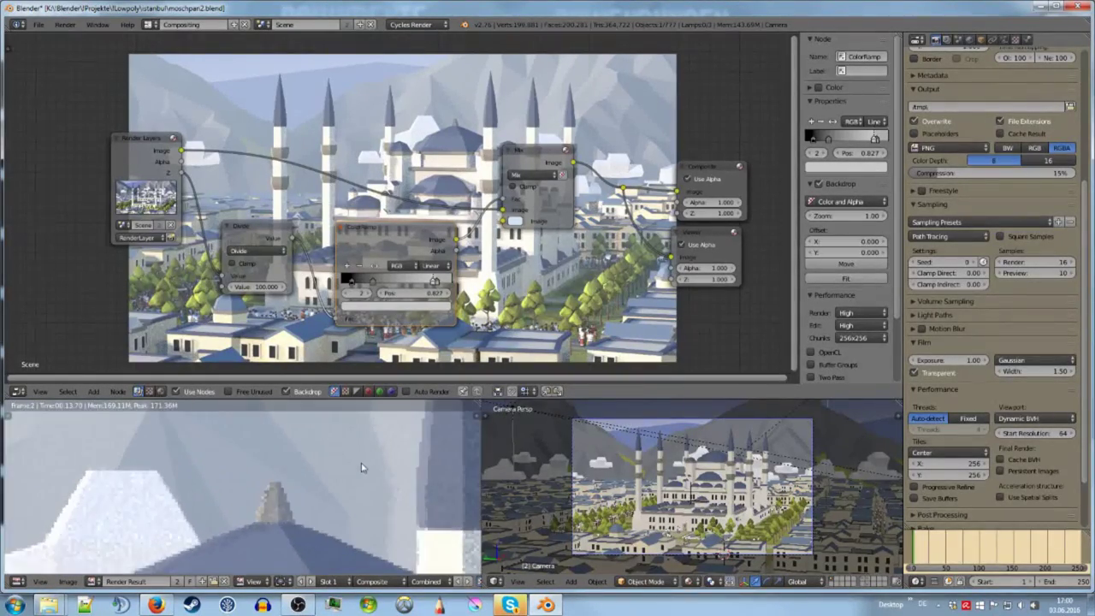
pyautogui.scroll(3, 364, 485)
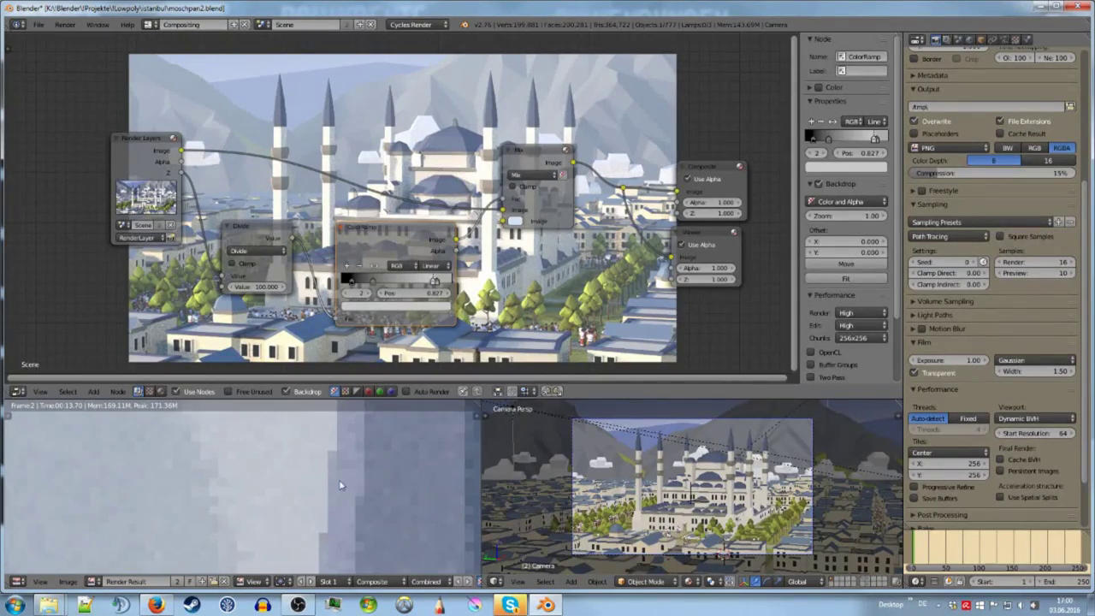
pyautogui.scroll(-4, 338, 483)
pyautogui.scroll(-3, 330, 500)
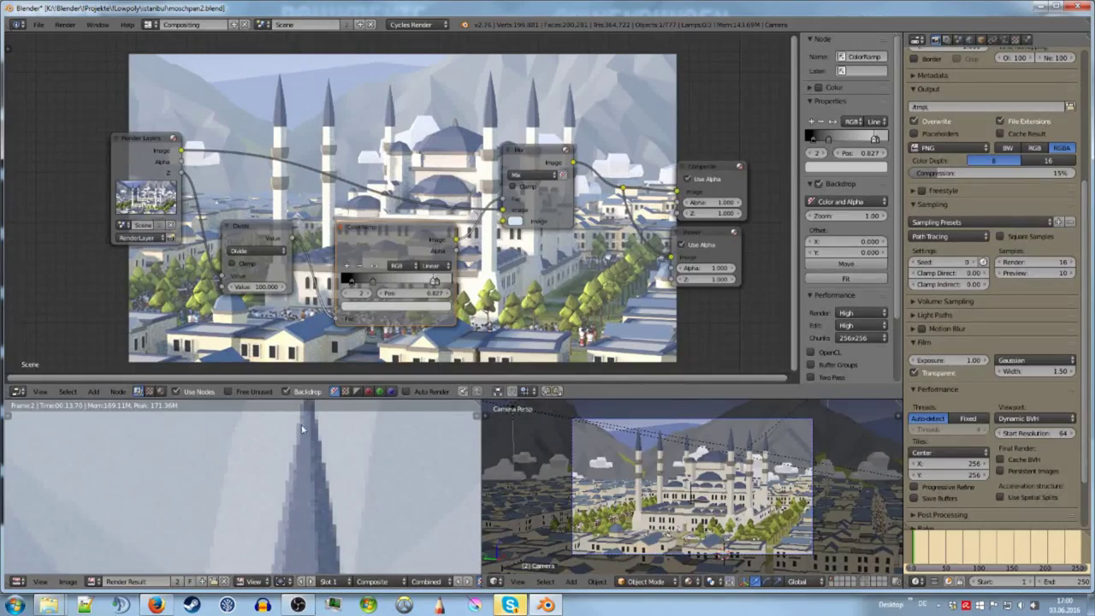
pyautogui.scroll(-6, 282, 513)
pyautogui.scroll(2, 336, 479)
pyautogui.scroll(-2, 984, 478)
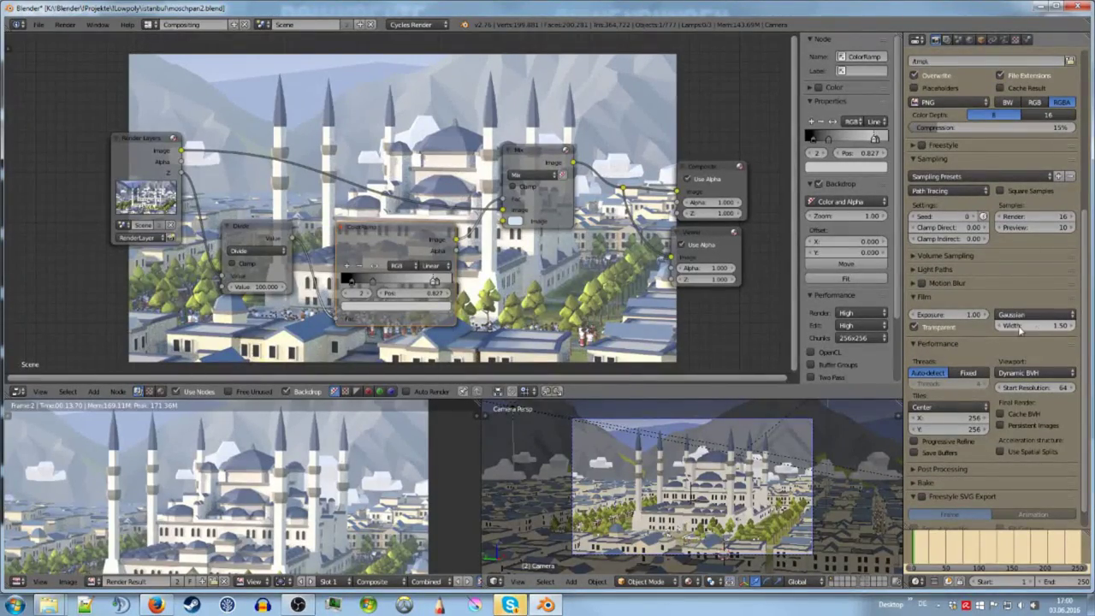
pyautogui.scroll(-2, 567, 335)
pyautogui.scroll(2, 569, 334)
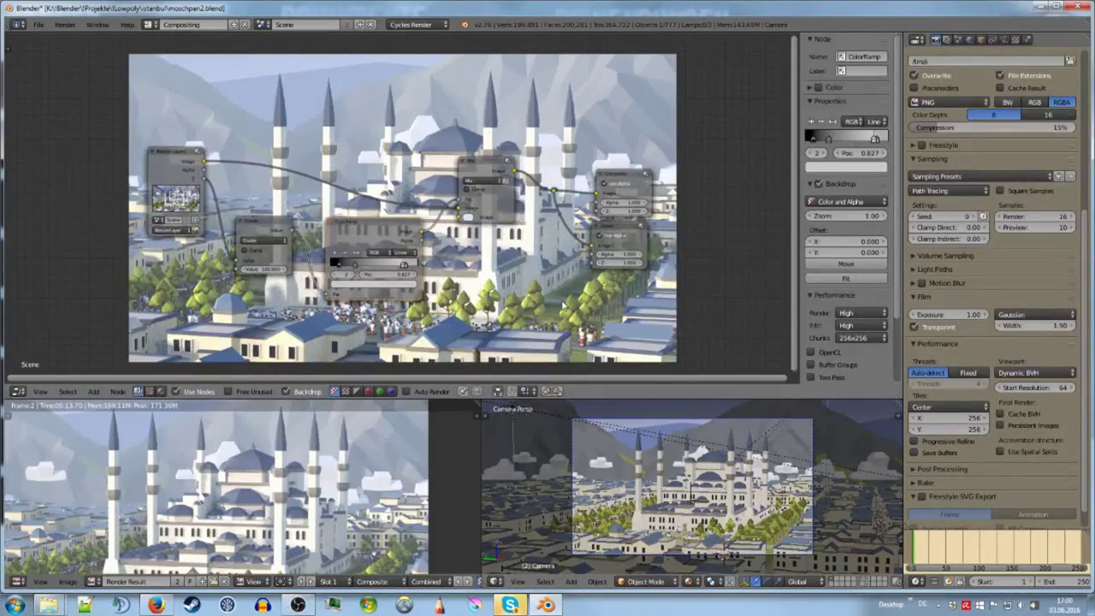
pyautogui.scroll(1, 590, 309)
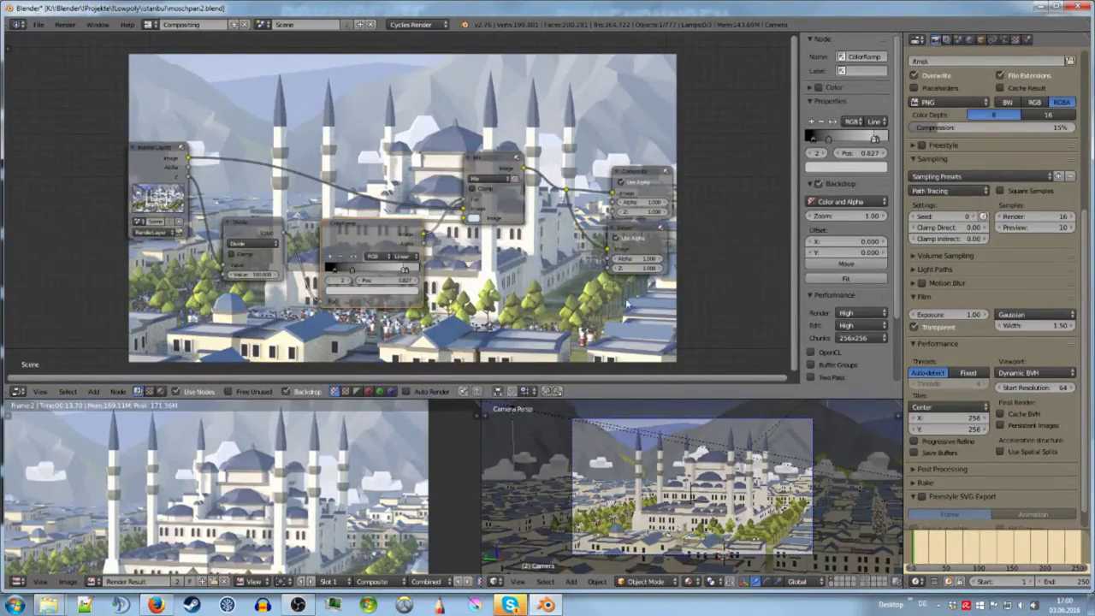
pyautogui.scroll(2, 549, 309)
pyautogui.scroll(-2, 549, 310)
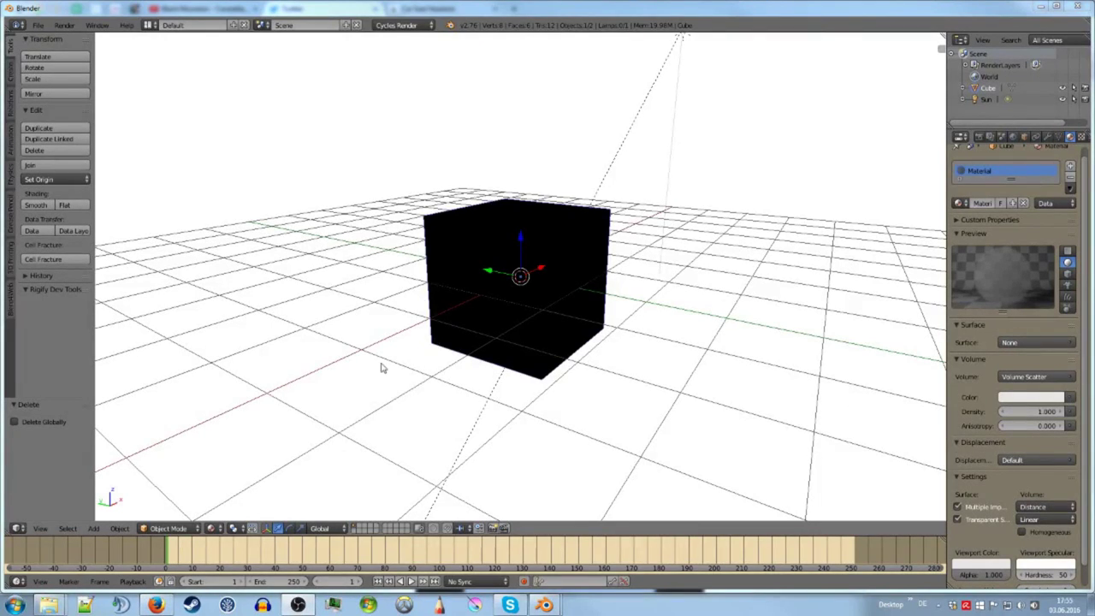
# Step: Set the cube's Surface to Diffuse BSDF, then remove it, keeping Volume Scatter
pyautogui.moveTo(417, 370); pyautogui.dragTo(619, 382, button='middle')
pyautogui.scroll(4, 494, 365)
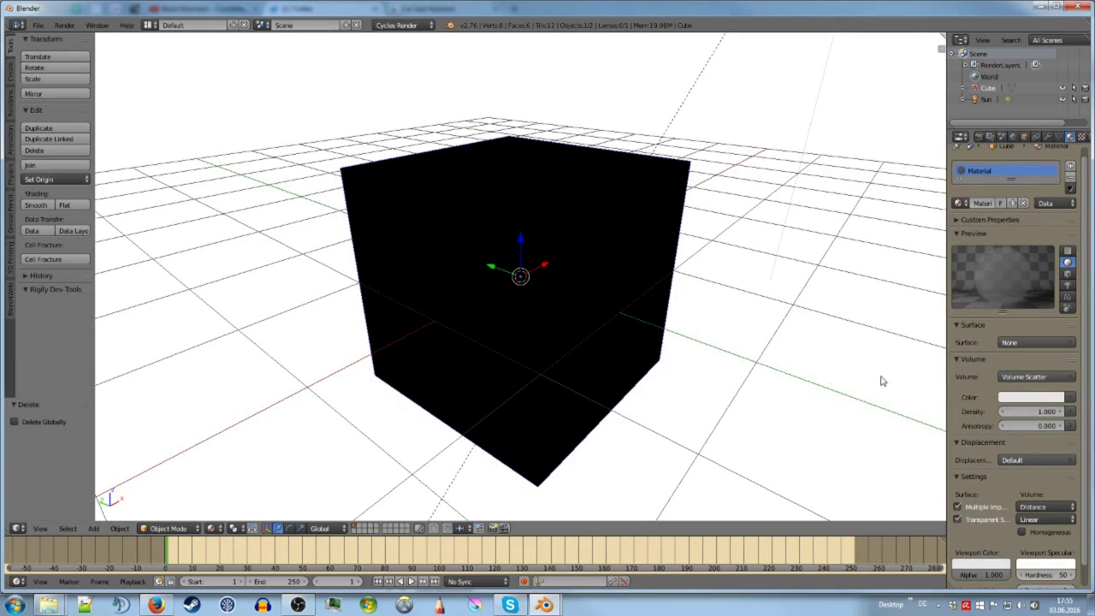
pyautogui.moveTo(738, 359); pyautogui.dragTo(724, 380, button='middle')
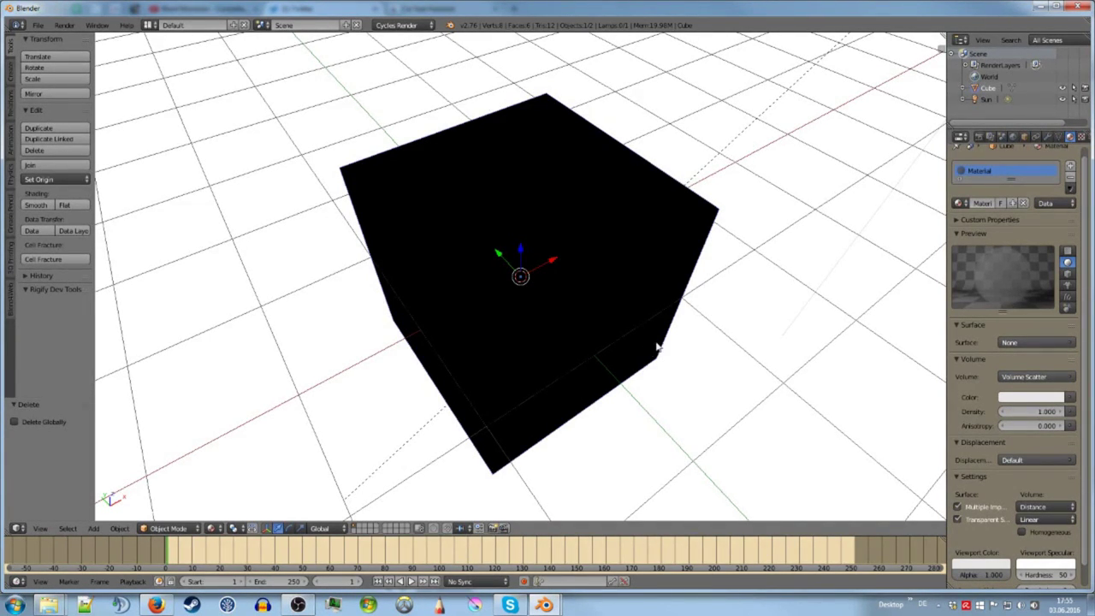
pyautogui.moveTo(657, 347); pyautogui.dragTo(767, 342, button='middle')
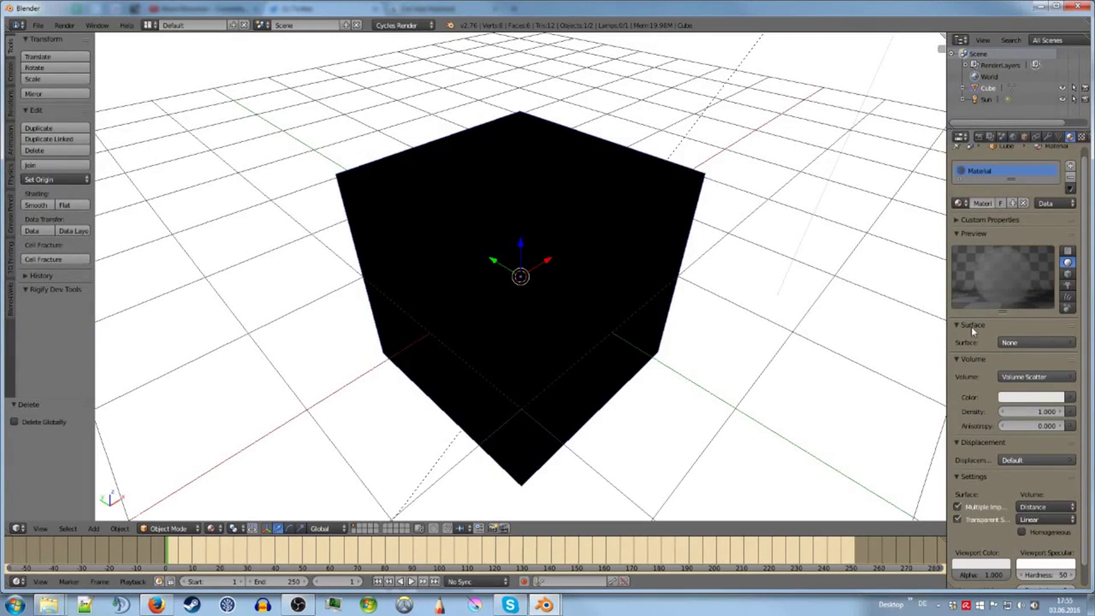
pyautogui.click(1011, 343)
pyautogui.click(1006, 166)
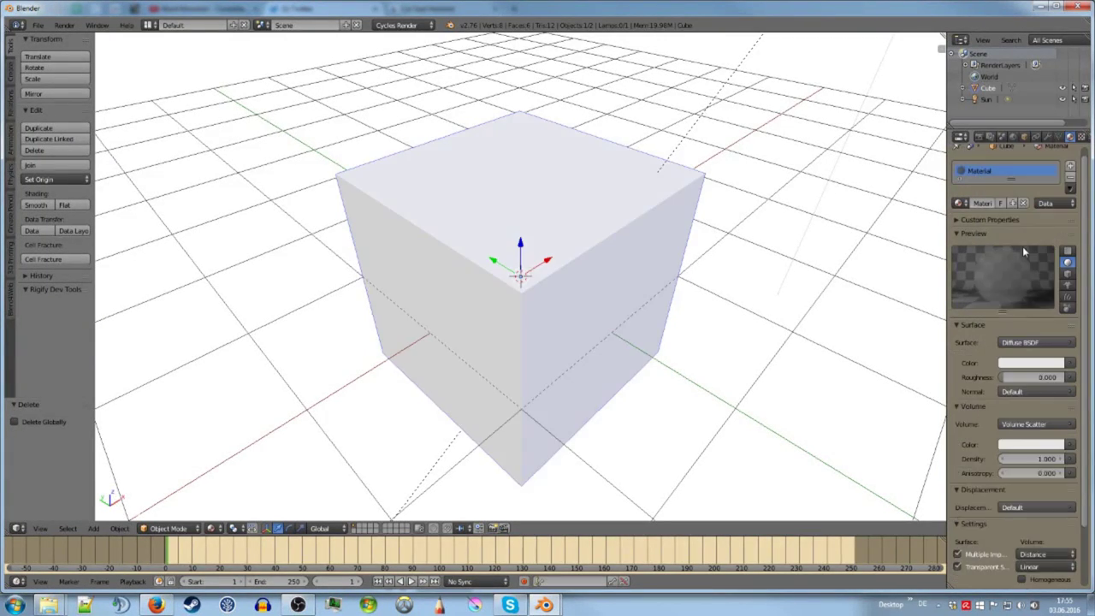
pyautogui.click(1030, 343)
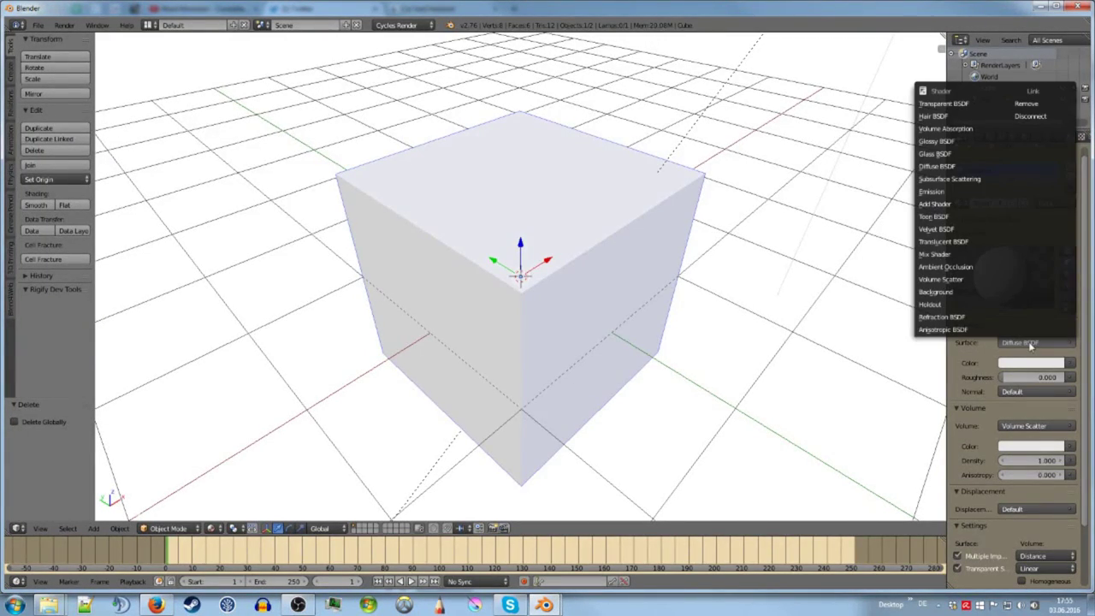
pyautogui.click(1026, 103)
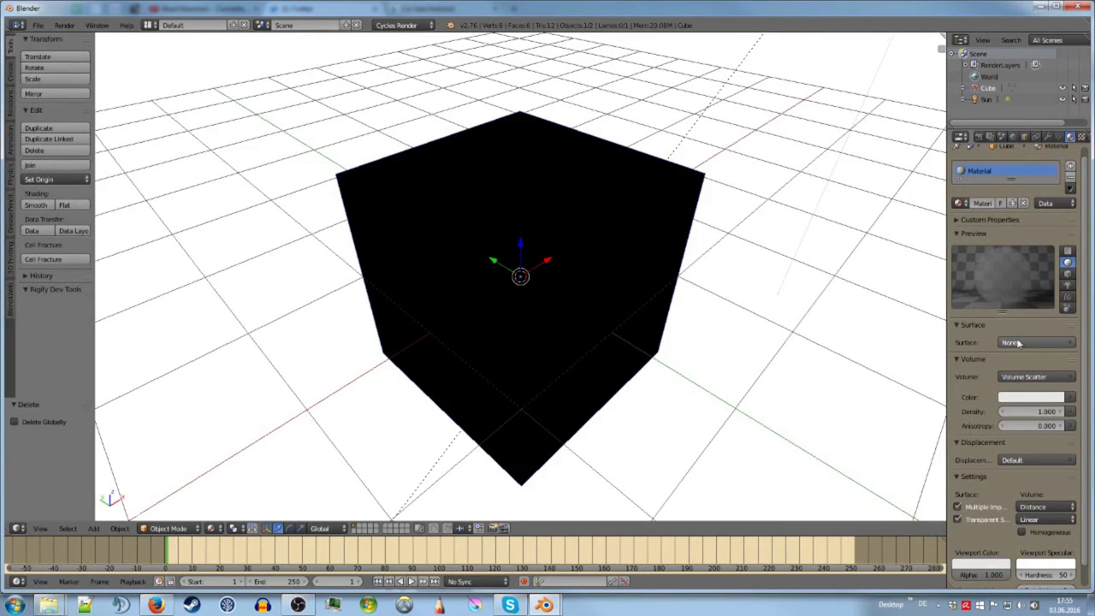
pyautogui.click(1024, 377)
pyautogui.click(1022, 382)
# Step: Split the 3D viewport down the middle into two side-by-side areas
pyautogui.rightClick(775, 32)
pyautogui.click(780, 40)
pyautogui.click(565, 144)
pyautogui.click(578, 528)
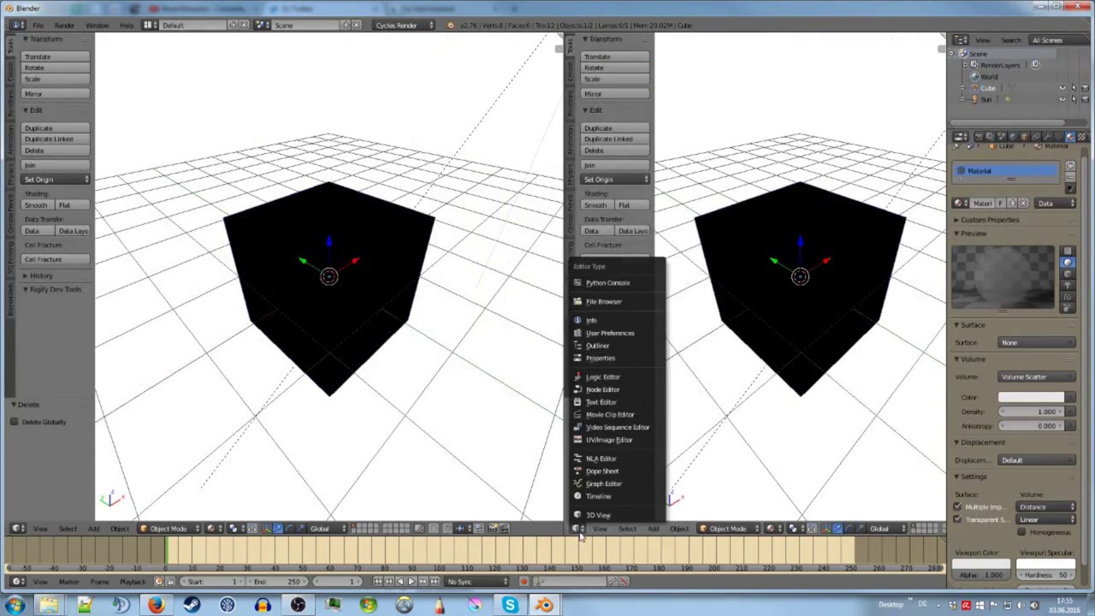
# Step: Turn the right area into a Shader Editor showing the cube material's Volume Scatter nodes
pyautogui.click(616, 389)
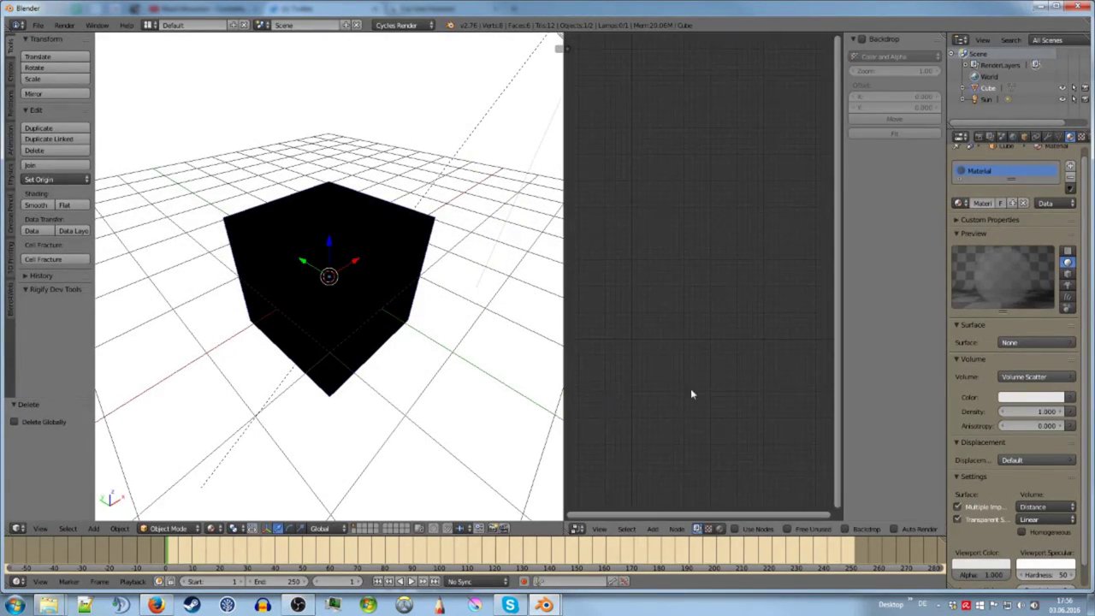
pyautogui.click(719, 528)
pyautogui.scroll(5, 691, 350)
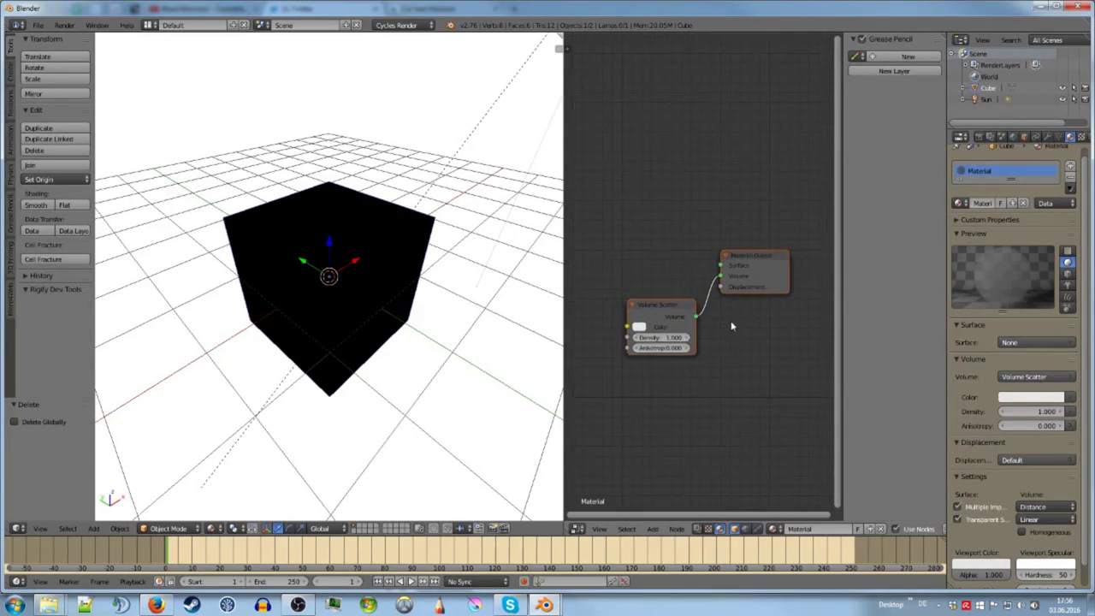
pyautogui.press('a')
pyautogui.scroll(2, 730, 304)
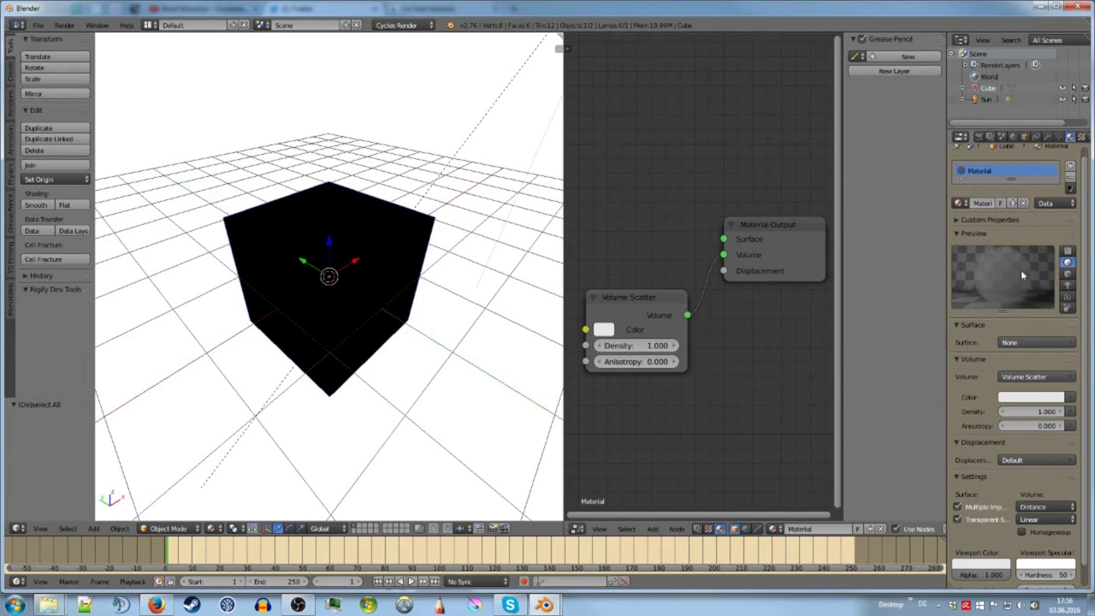
pyautogui.moveTo(283, 308); pyautogui.dragTo(381, 298, button='middle')
pyautogui.scroll(-2, 383, 290)
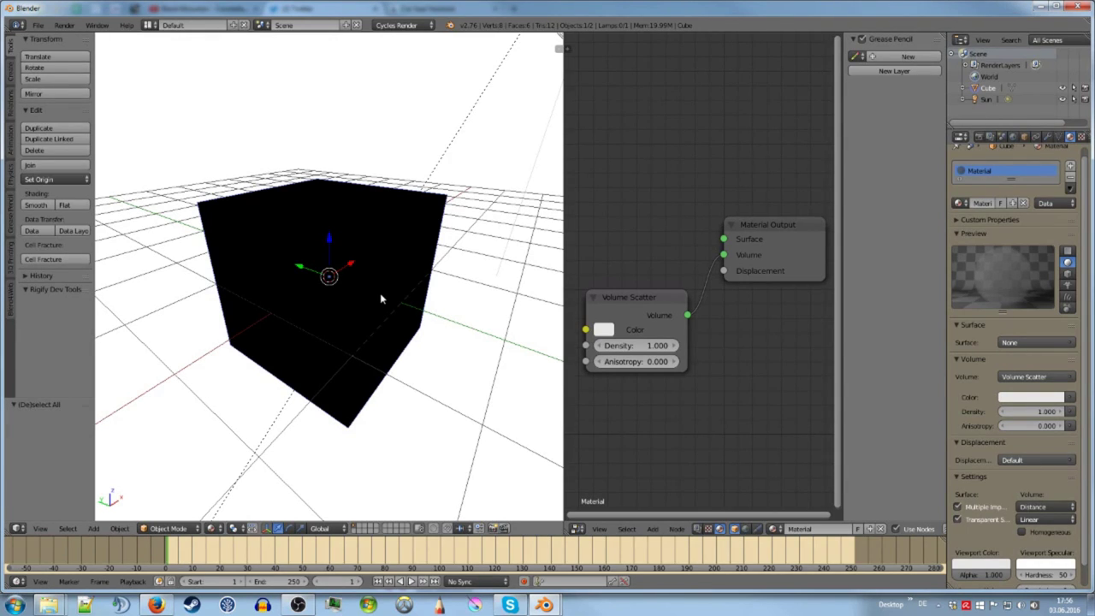
pyautogui.moveTo(380, 293); pyautogui.dragTo(345, 188, button='middle')
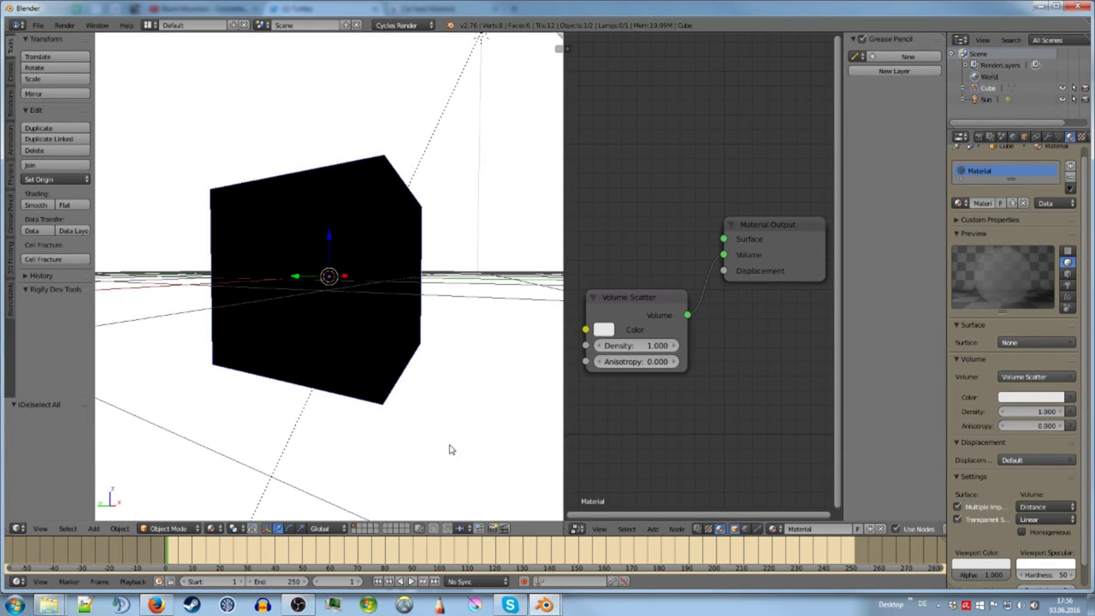
# Step: Try a bright red scatter colour, then revert it to white
pyautogui.click(1033, 397)
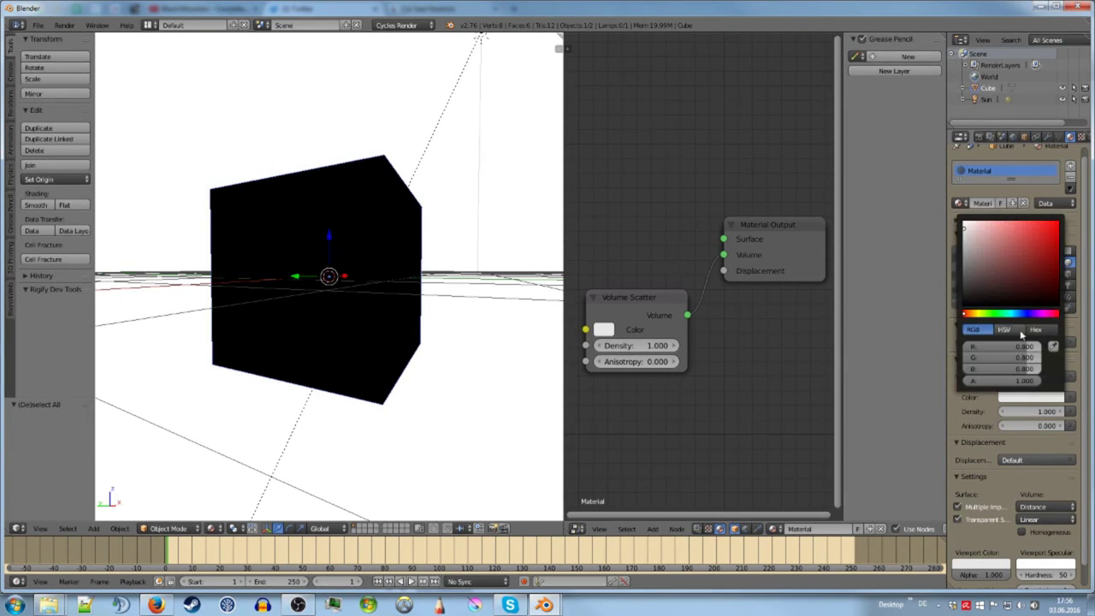
pyautogui.moveTo(1008, 270); pyautogui.dragTo(1055, 225)
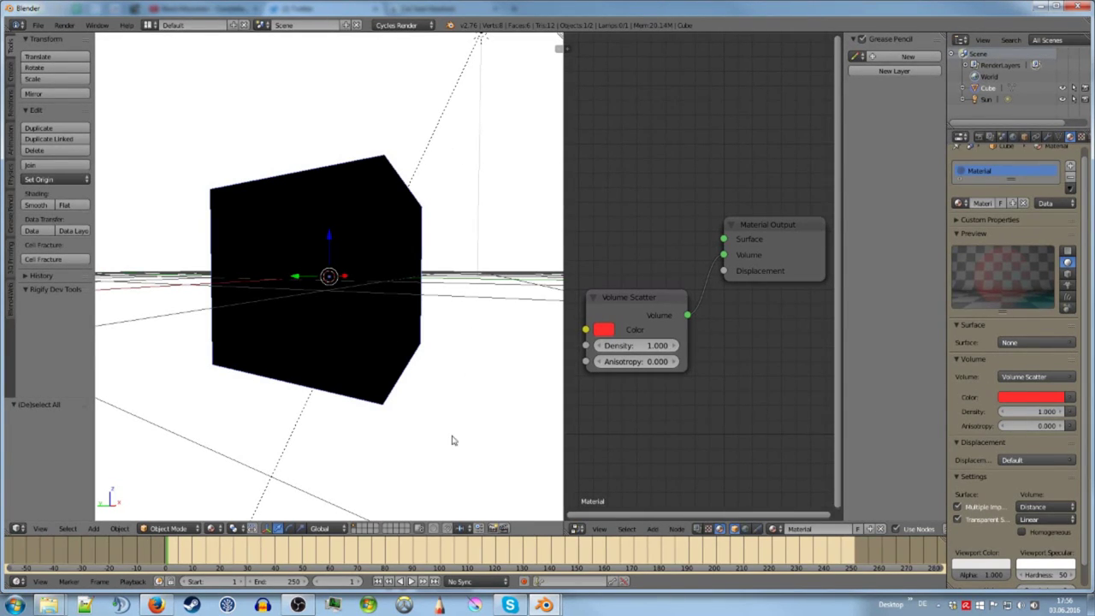
pyautogui.click(1018, 397)
pyautogui.press('BackSpace')
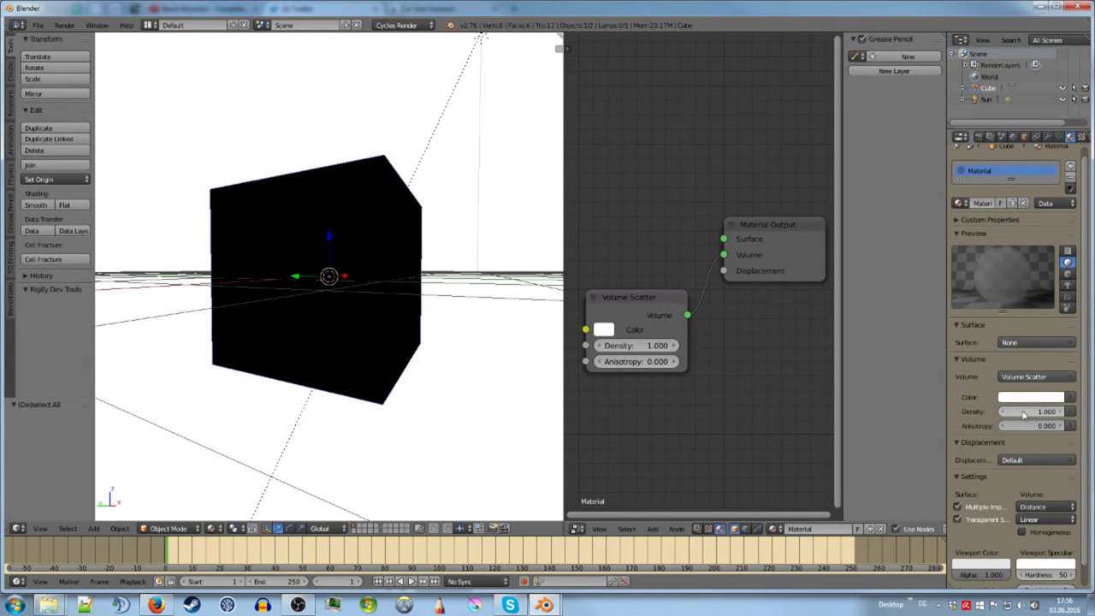
# Step: Try Volume Scatter Density values of 2, 5 and 0.1
pyautogui.moveTo(1031, 412); pyautogui.dragTo(1001, 411)
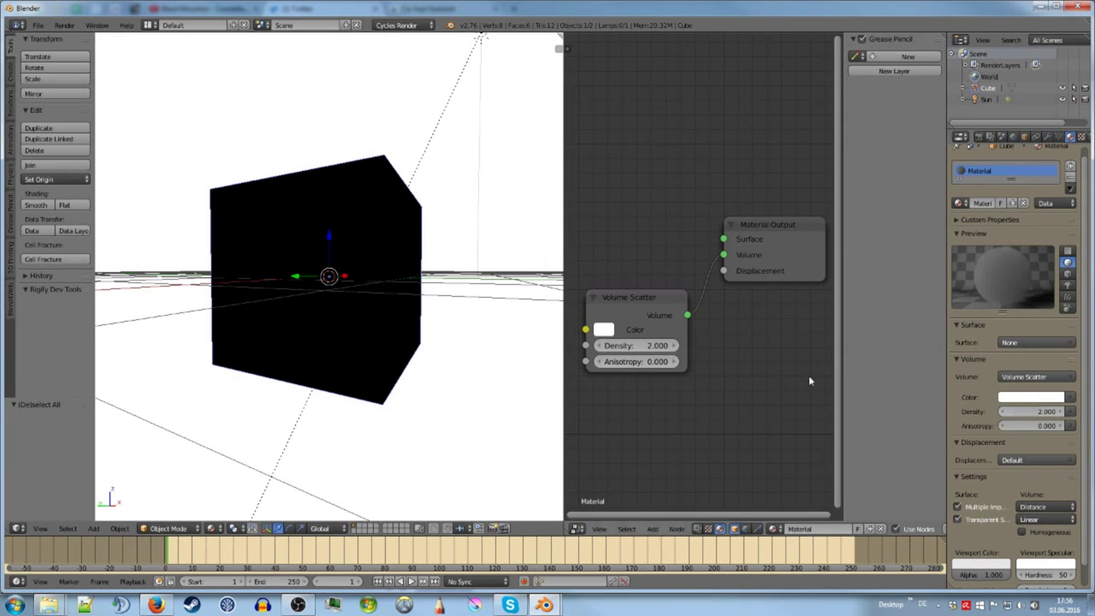
pyautogui.moveTo(368, 320)
pyautogui.mouseDown(button='middle')
pyautogui.moveTo(350, 360)
pyautogui.moveTo(358, 328)
pyautogui.mouseUp(button='middle')
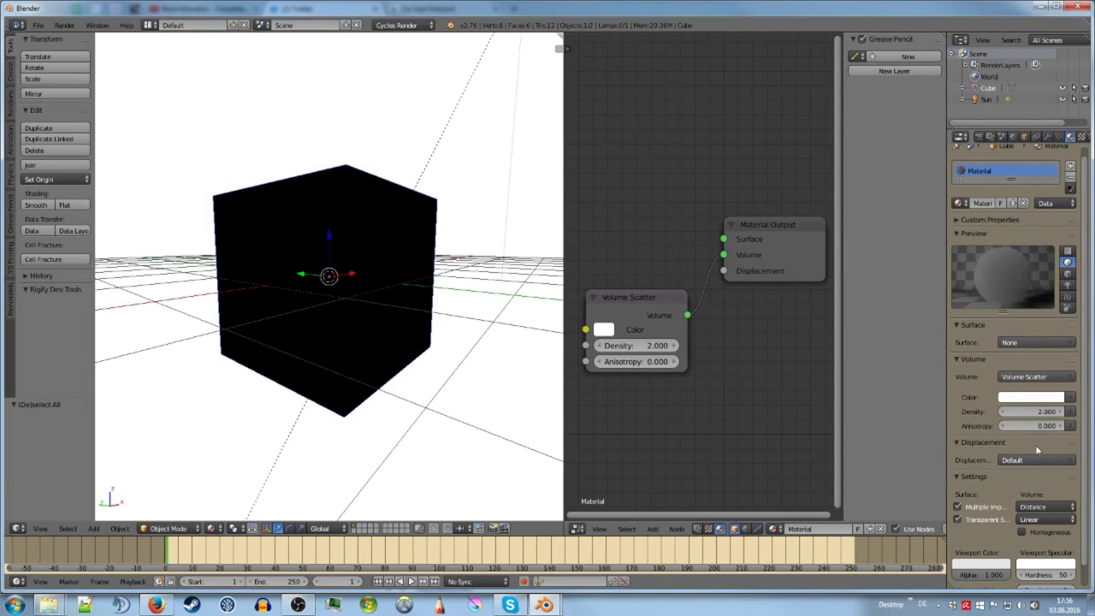
pyautogui.click(1035, 411)
pyautogui.write('5')
pyautogui.press('Return')
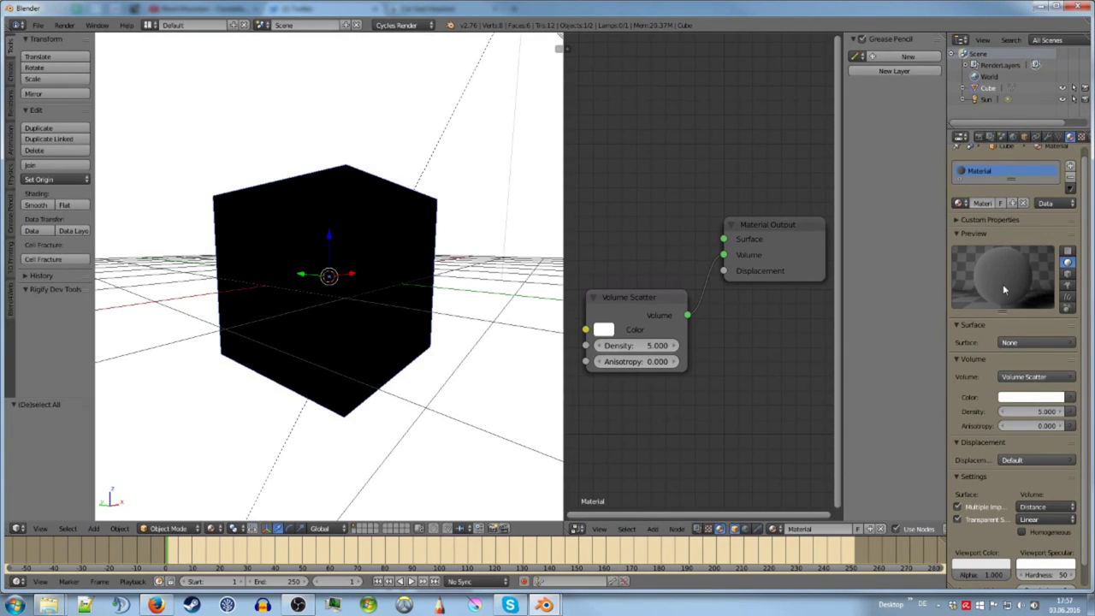
pyautogui.click(1032, 411)
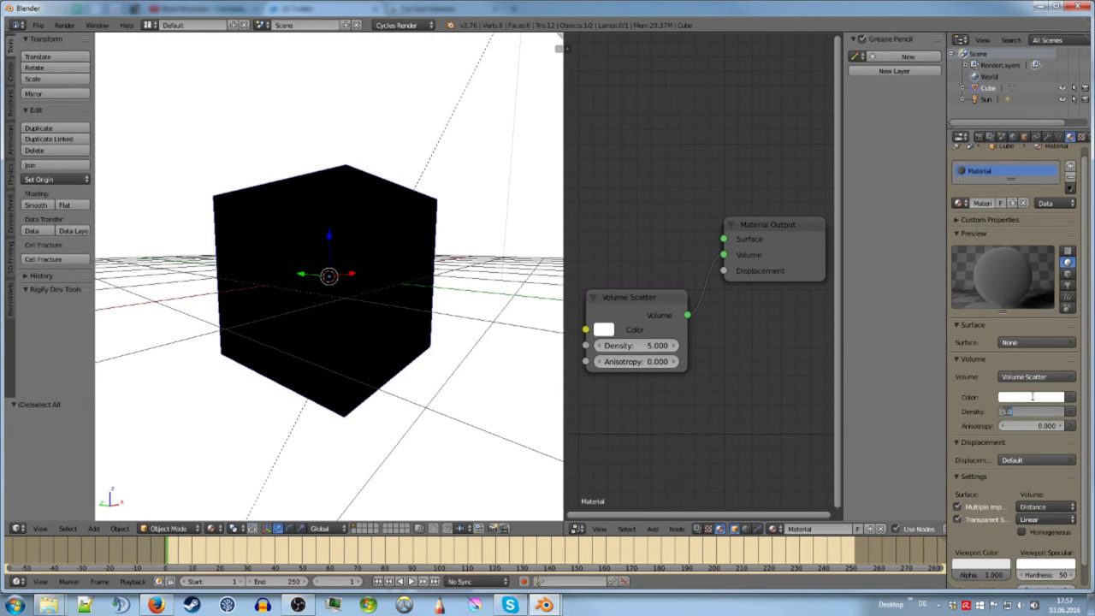
pyautogui.write('.1')
pyautogui.press('Return')
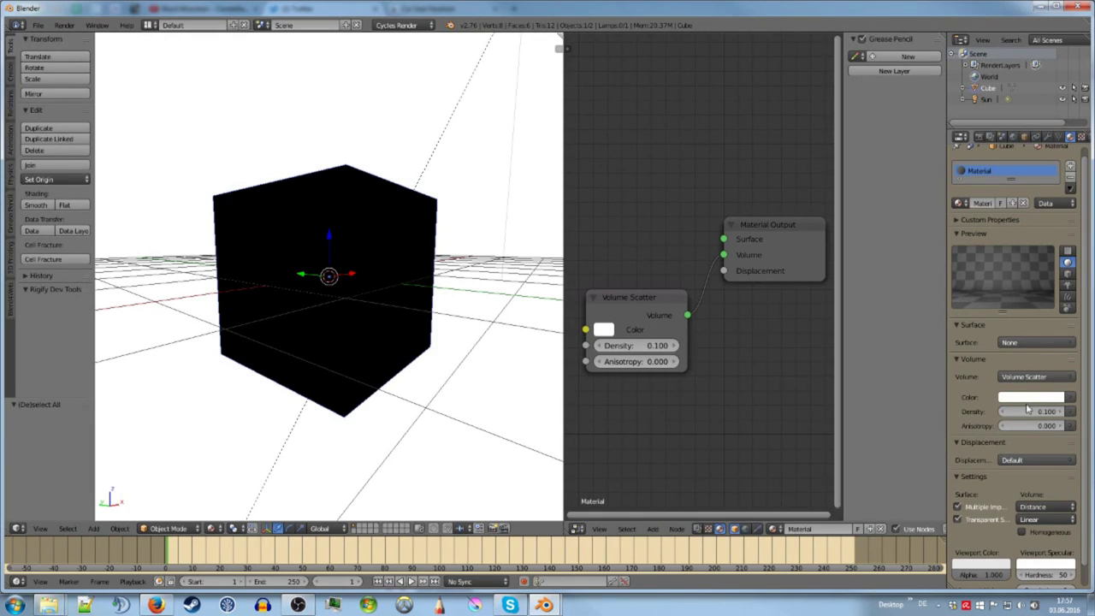
# Step: Set the Density to 0.5, then settle on 0.8
pyautogui.click(1029, 413)
pyautogui.write('.5')
pyautogui.press('Return')
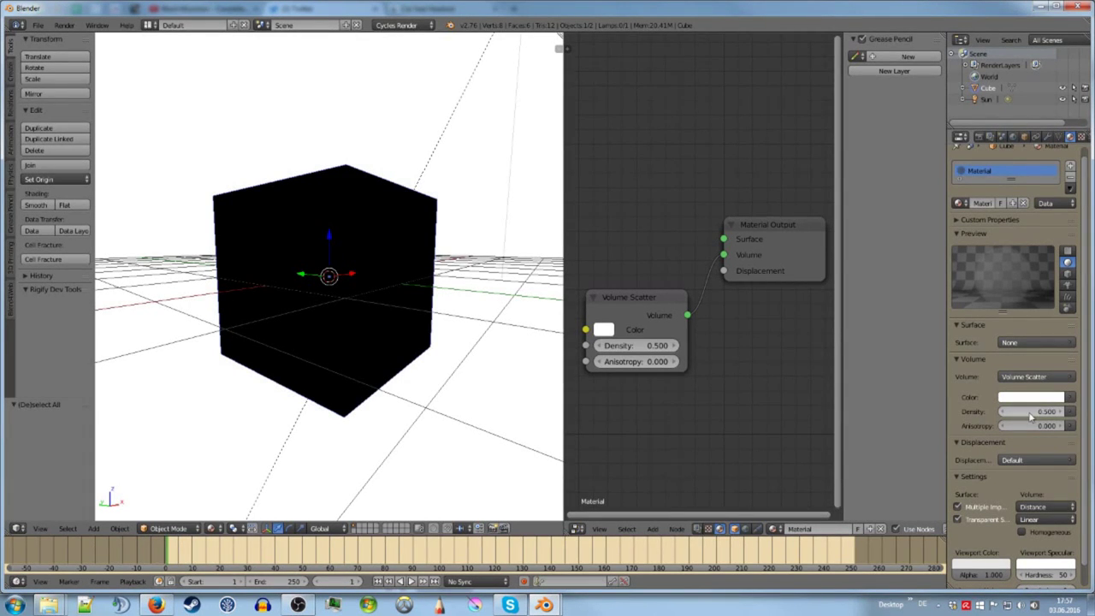
pyautogui.click(1030, 413)
pyautogui.write('0.8')
pyautogui.press('Return')
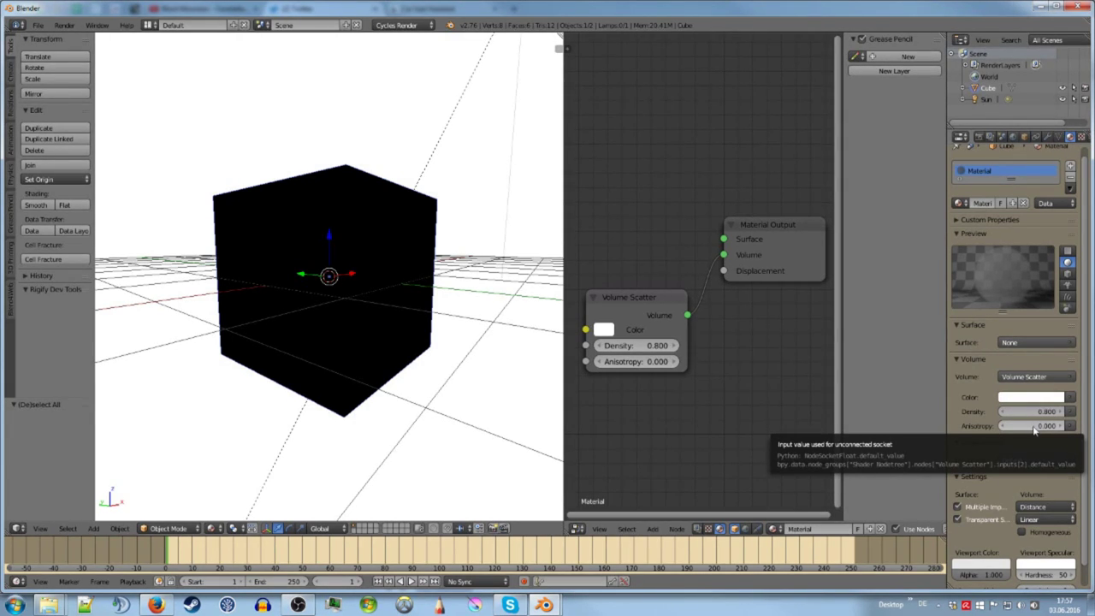
# Step: Set the Volume Scatter Anisotropy to 1
pyautogui.click(1032, 429)
pyautogui.write('1')
pyautogui.press('Return')
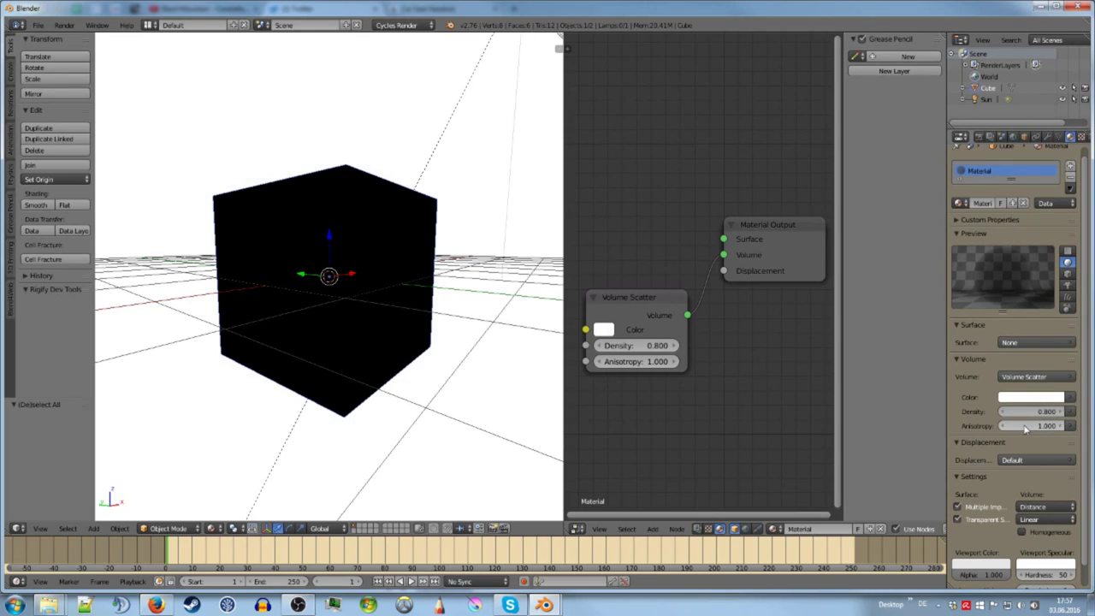
pyautogui.moveTo(471, 362); pyautogui.dragTo(362, 342, button='middle')
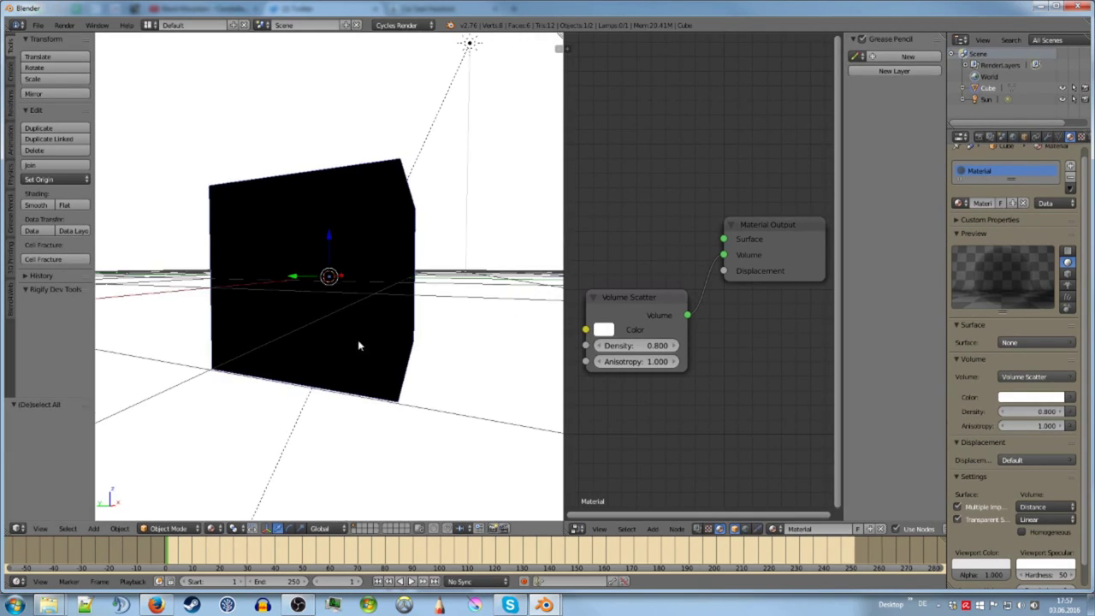
pyautogui.click(212, 529)
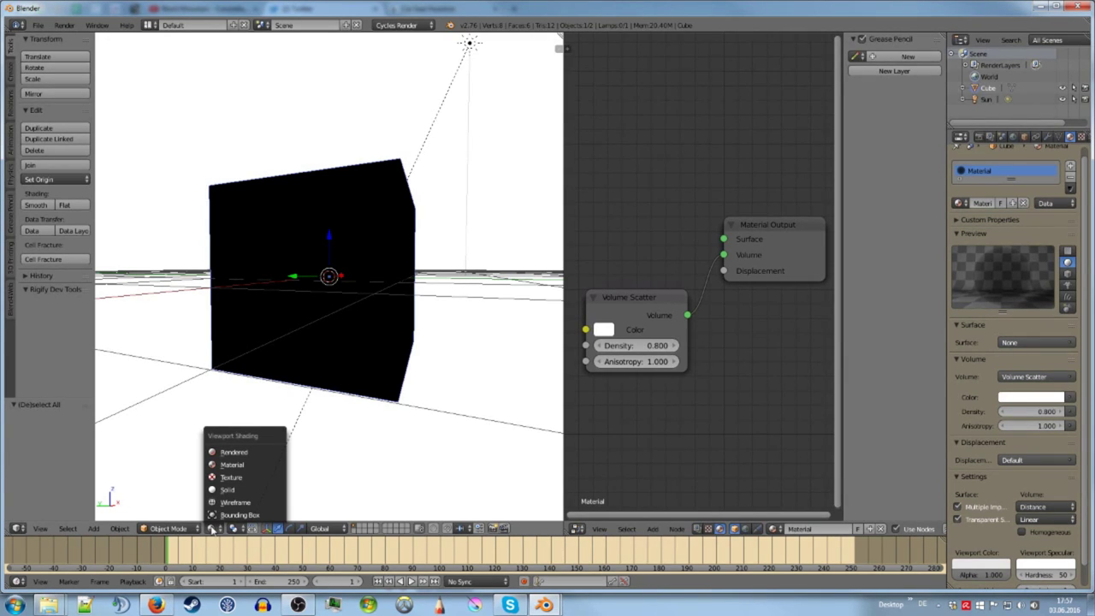
# Step: Switch the viewport to Rendered shading and orbit around the volume cube
pyautogui.click(250, 452)
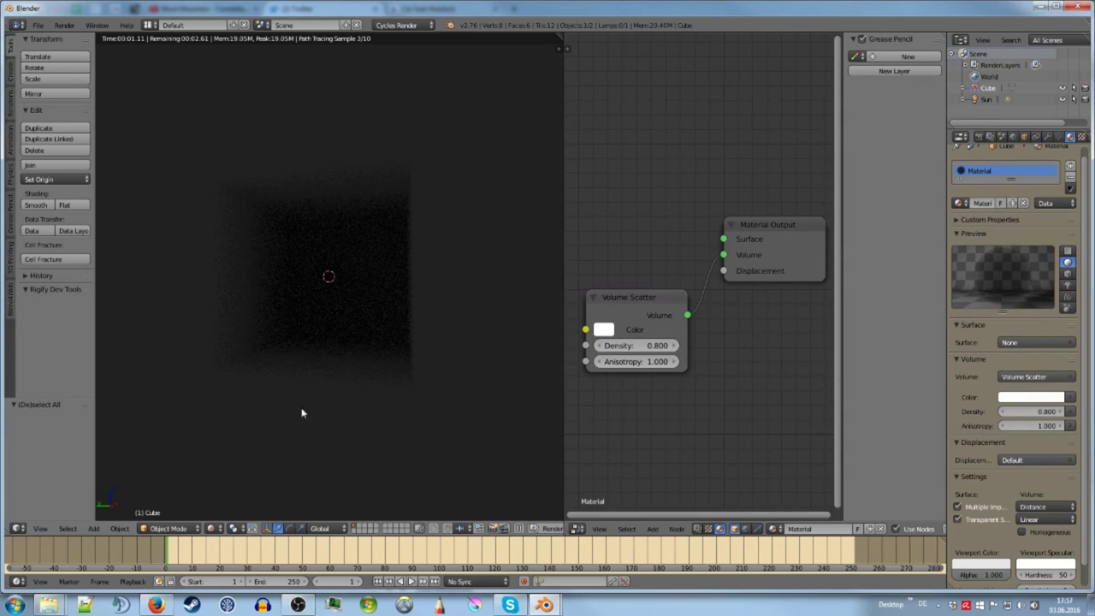
pyautogui.moveTo(303, 411); pyautogui.dragTo(325, 362, button='middle')
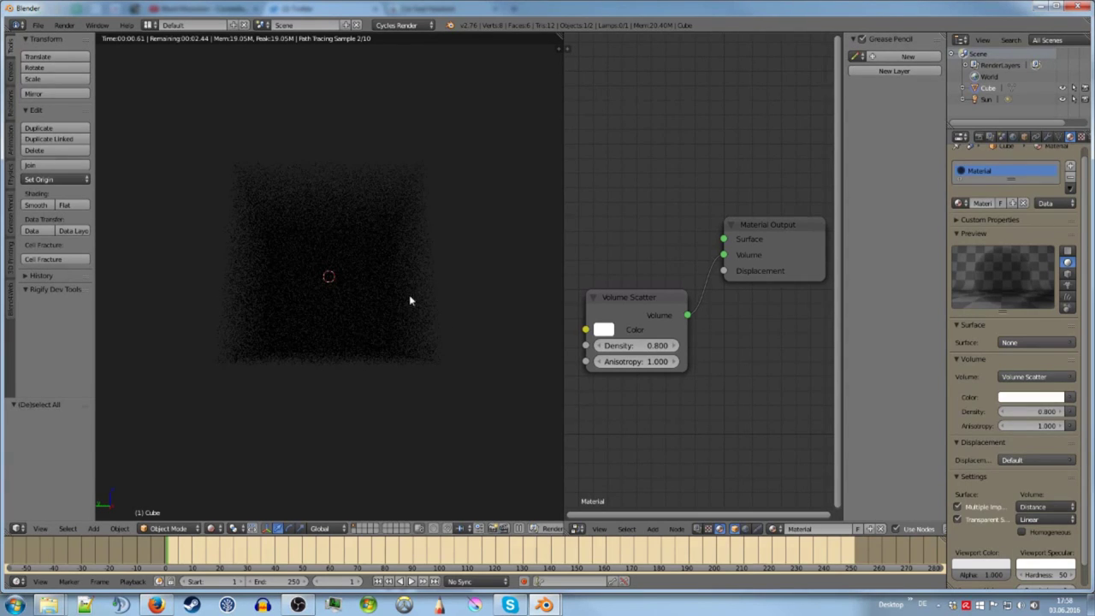
pyautogui.moveTo(411, 300); pyautogui.dragTo(370, 257, button='middle')
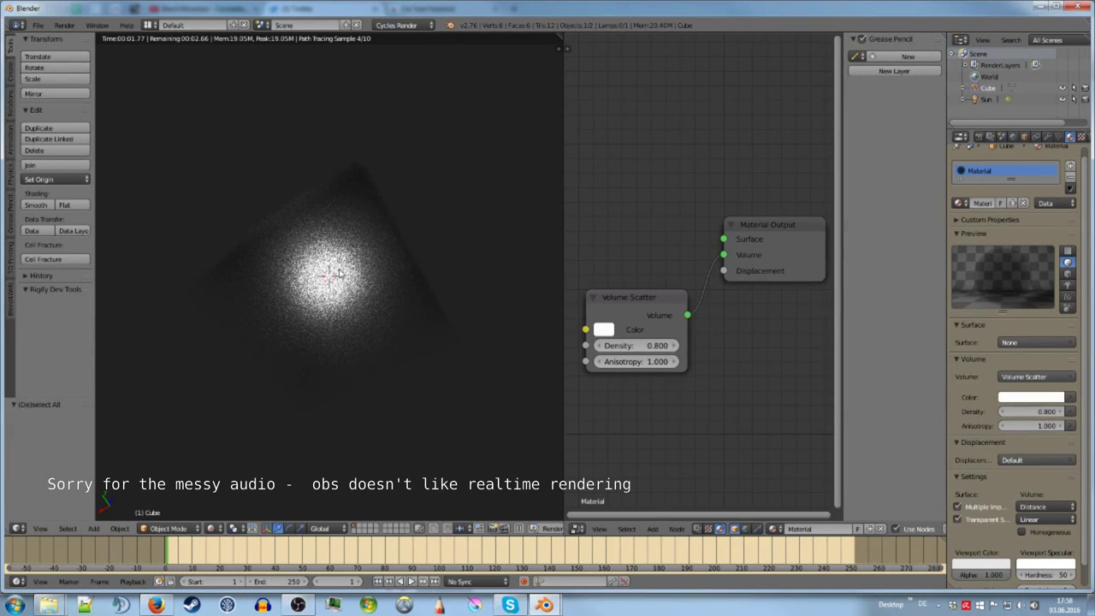
pyautogui.moveTo(369, 273); pyautogui.dragTo(379, 200, button='middle')
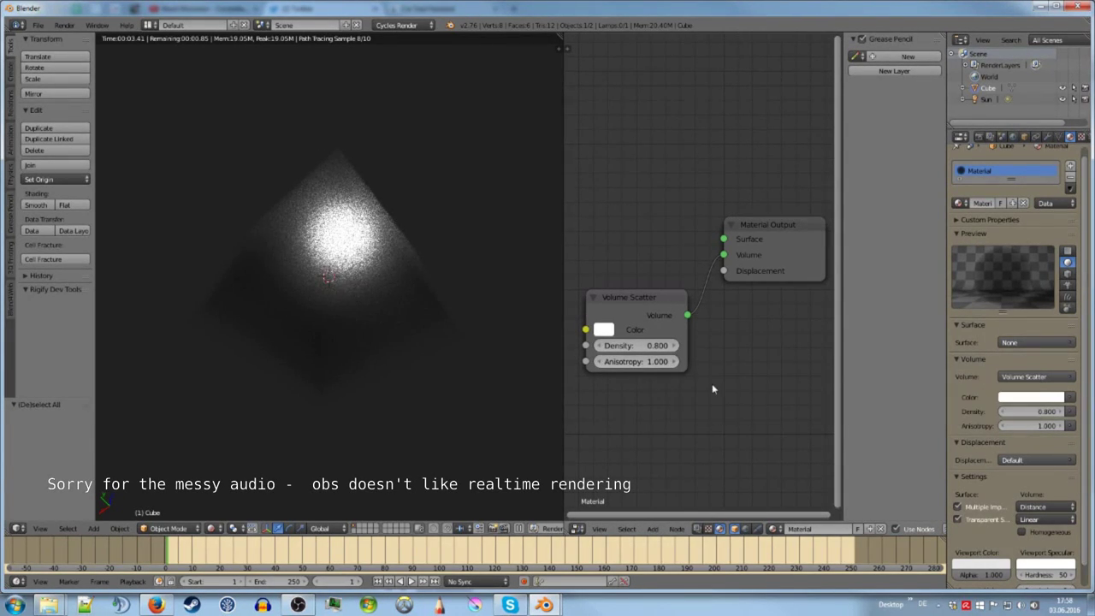
# Step: Raise the Anisotropy to 0.95, then 0.98, checking the result from the front view
pyautogui.click(1028, 426)
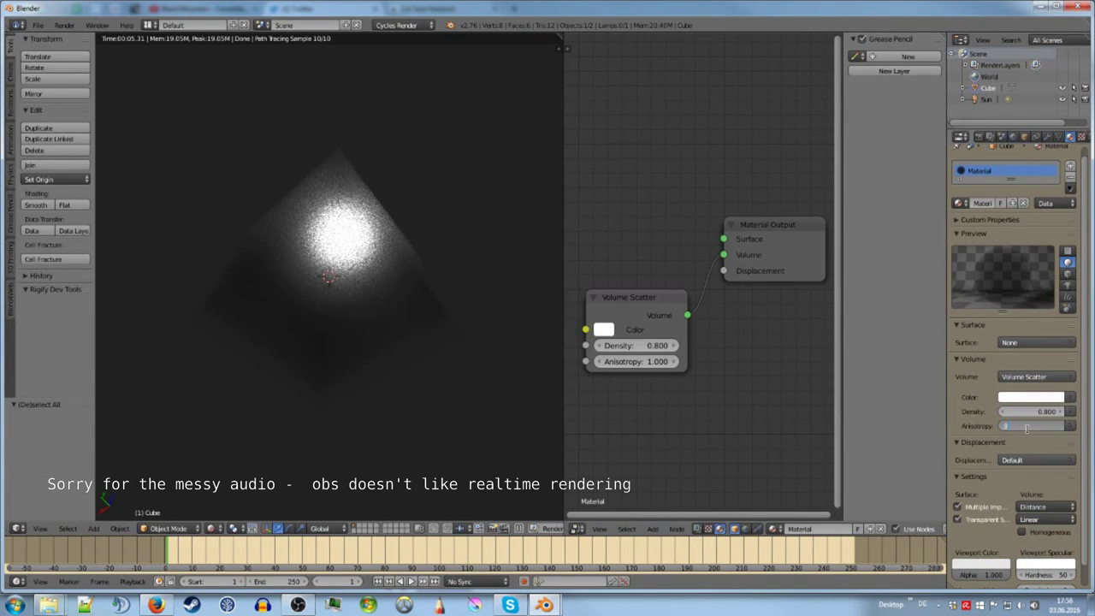
pyautogui.write('0.95')
pyautogui.press('Return')
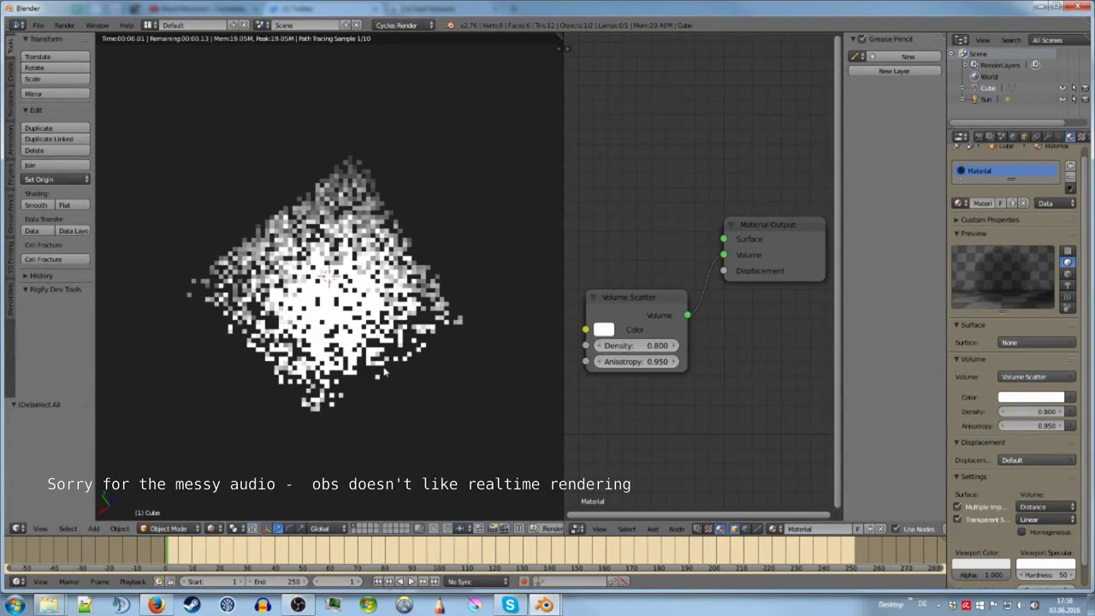
pyautogui.click(1046, 427)
pyautogui.write('0.98')
pyautogui.press('Return')
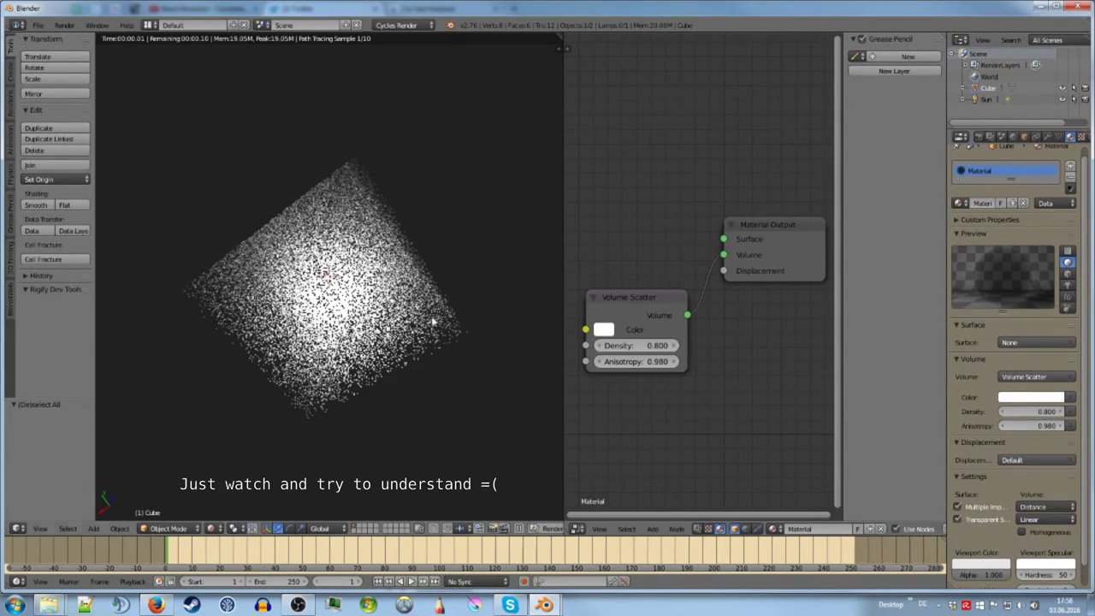
pyautogui.scroll(2, 432, 319)
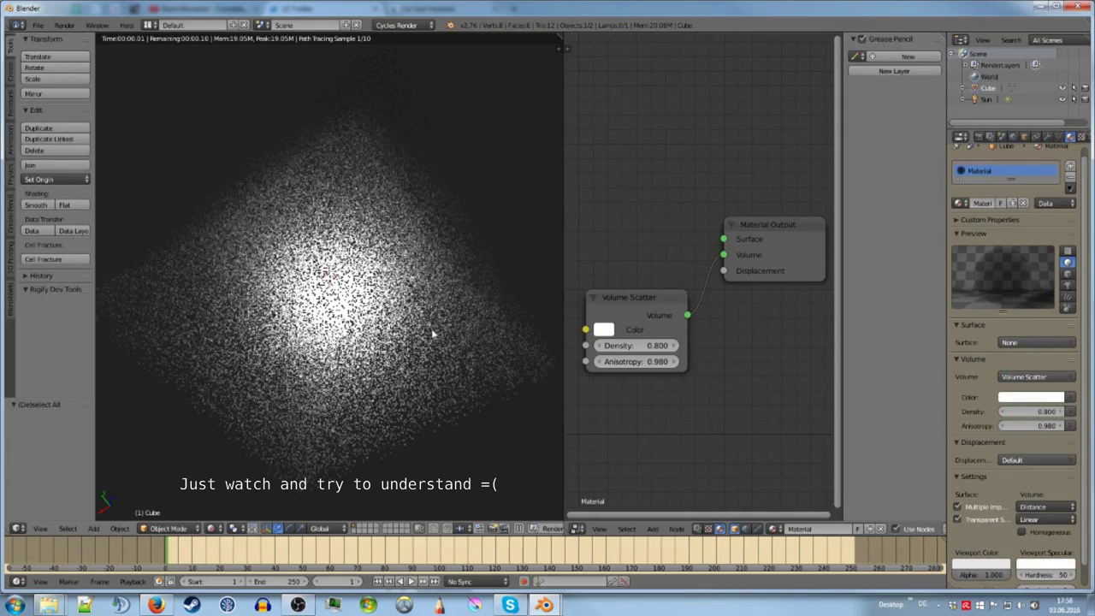
pyautogui.scroll(-3, 433, 333)
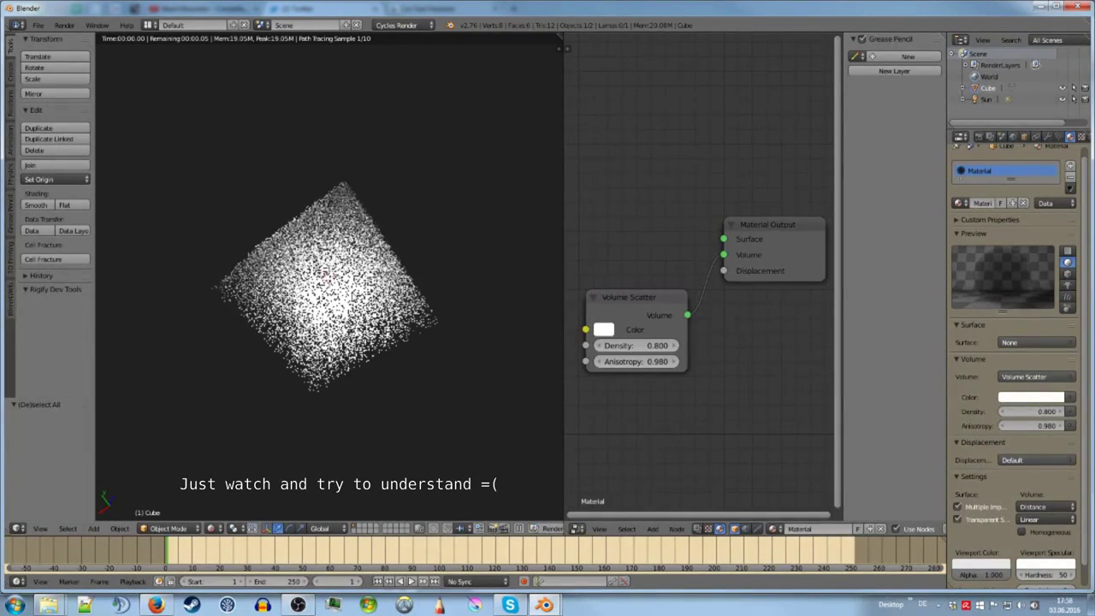
pyautogui.press('KP_1')
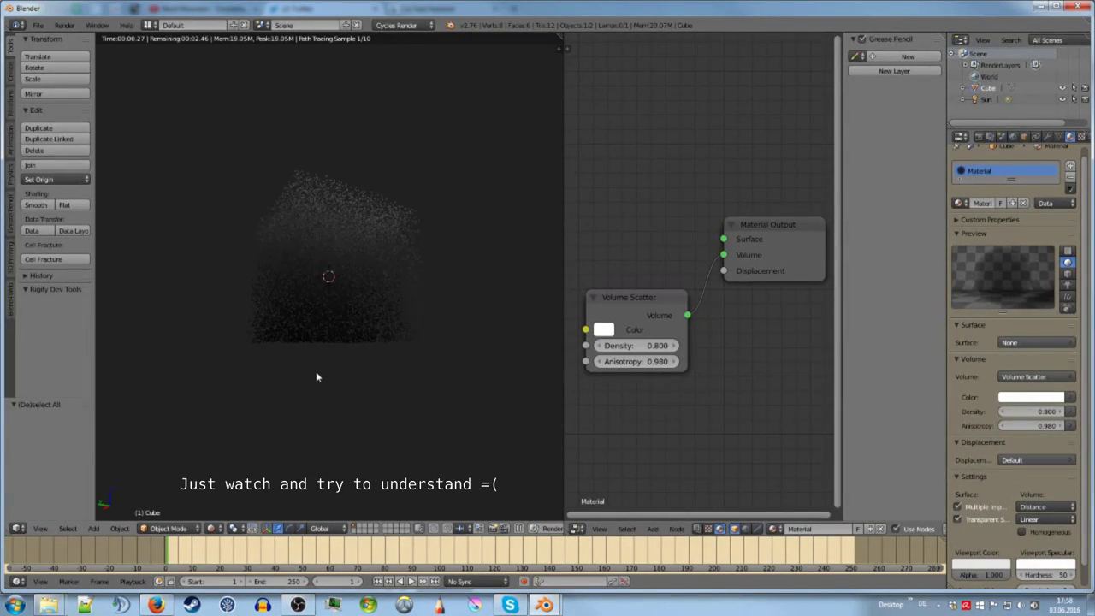
pyautogui.moveTo(315, 384); pyautogui.dragTo(357, 335, button='middle')
pyautogui.press('KP_1')
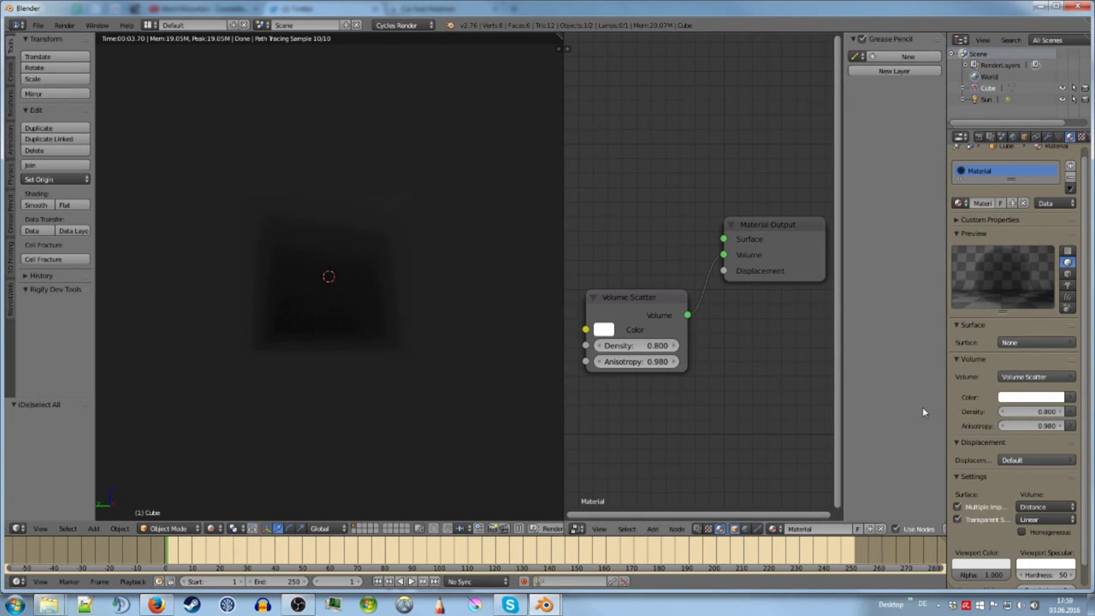
# Step: Reset the Volume Scatter Anisotropy to 0
pyautogui.click(1046, 425)
pyautogui.write('0')
pyautogui.press('Return')
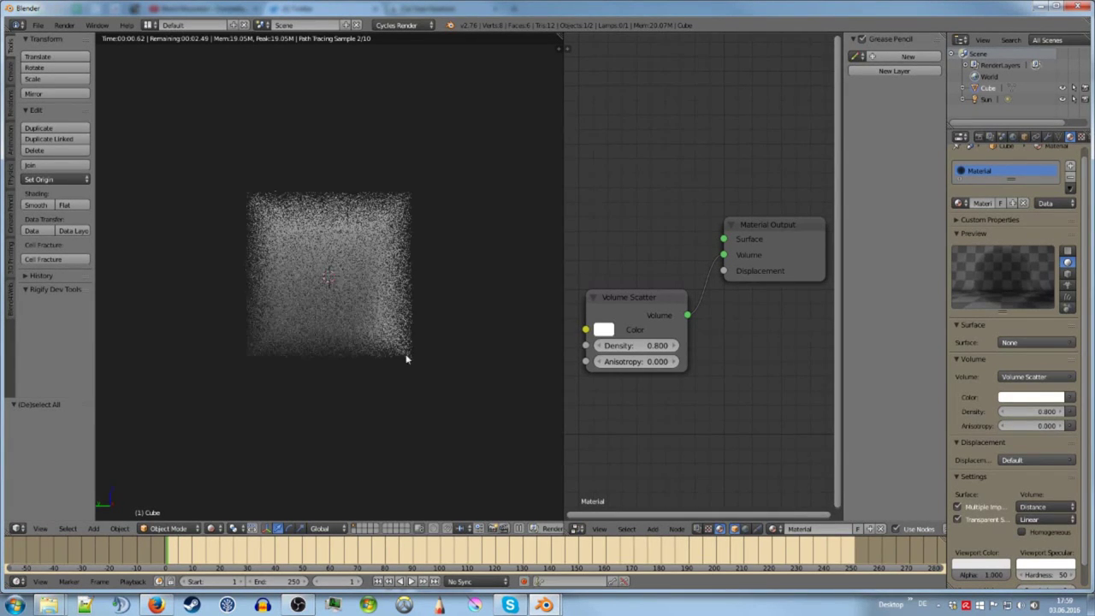
pyautogui.moveTo(405, 357)
pyautogui.mouseDown(button='middle')
pyautogui.moveTo(374, 379)
pyautogui.moveTo(410, 341)
pyautogui.mouseUp(button='middle')
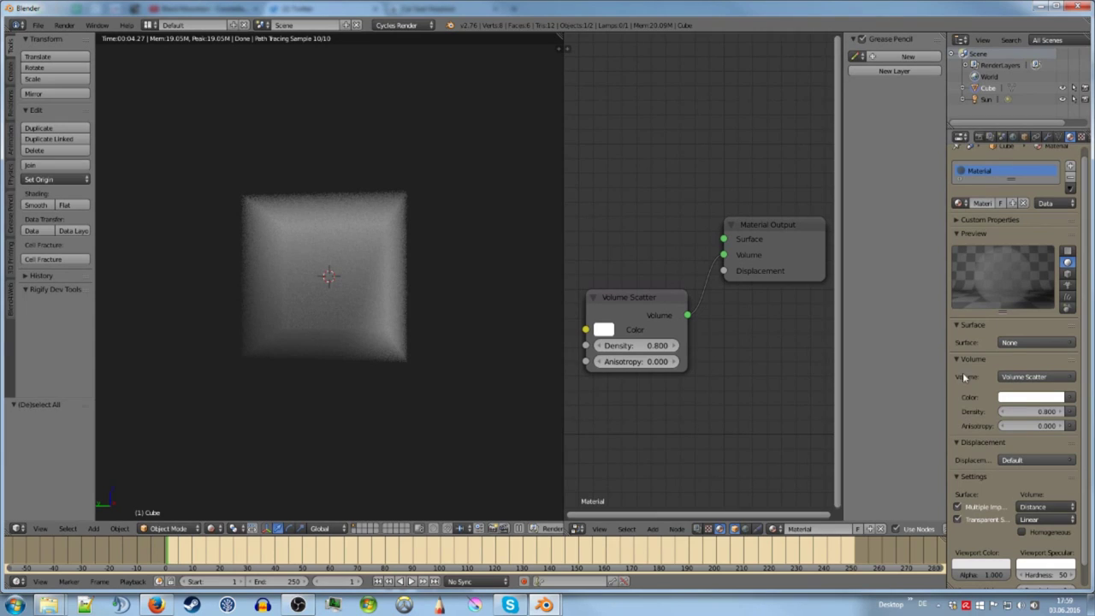
# Step: Lower the Anisotropy to -0.5, then -1, checking from the front view
pyautogui.click(1037, 426)
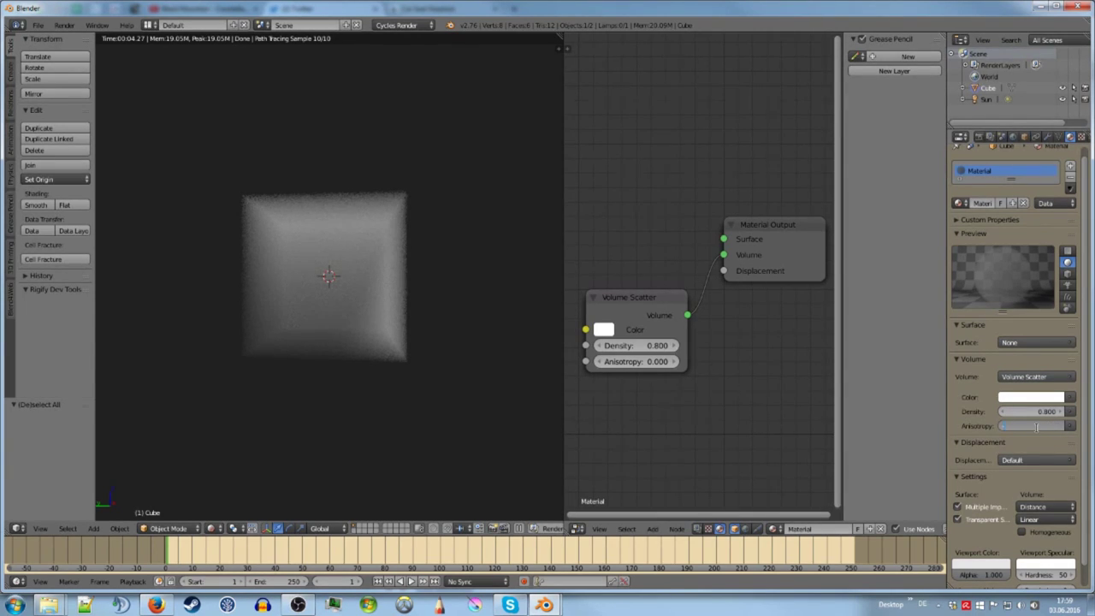
pyautogui.write('-0.5')
pyautogui.press('Return')
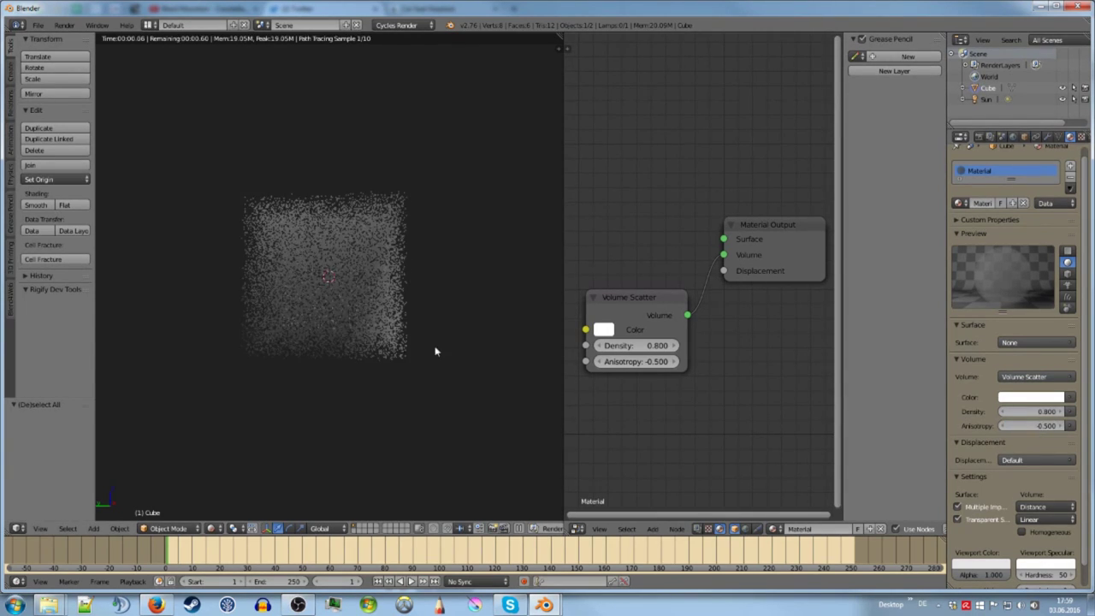
pyautogui.press('KP_1')
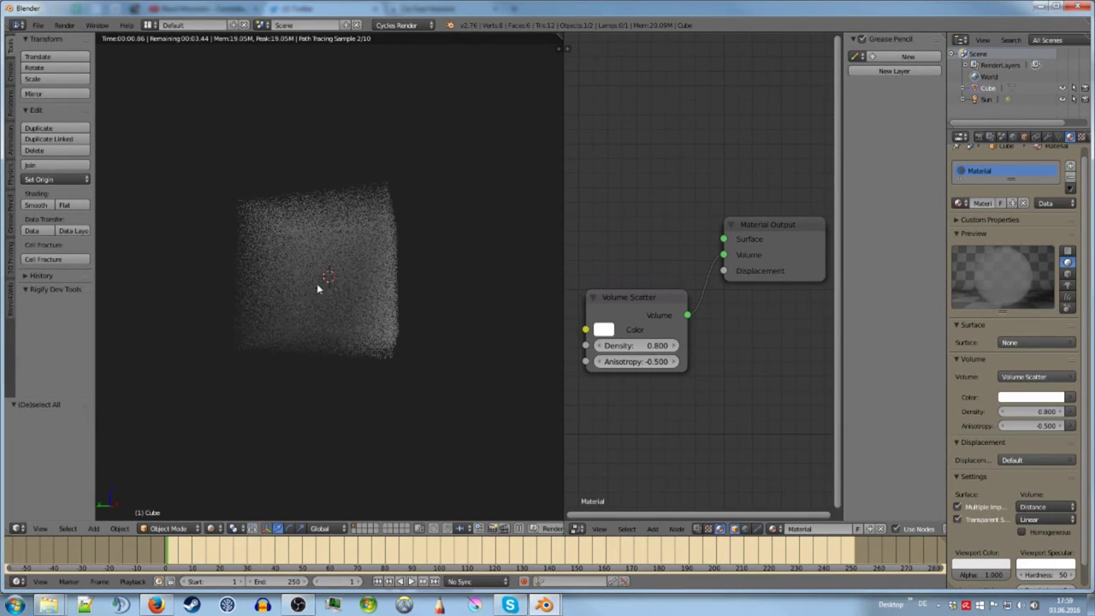
pyautogui.click(1031, 425)
pyautogui.write('-1')
pyautogui.press('Return')
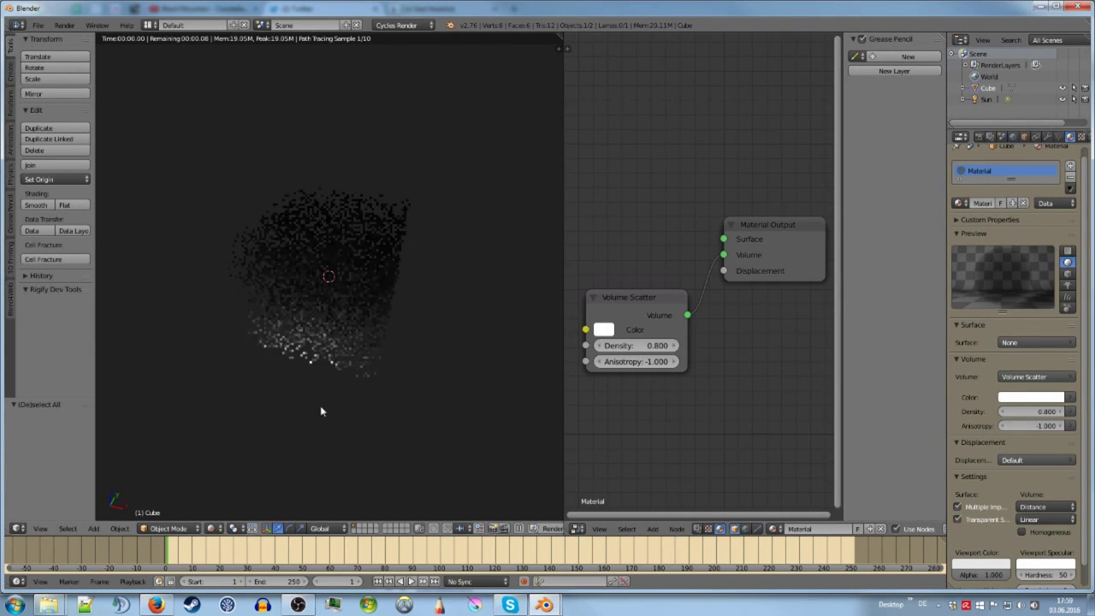
pyautogui.moveTo(320, 405); pyautogui.dragTo(293, 433, button='middle')
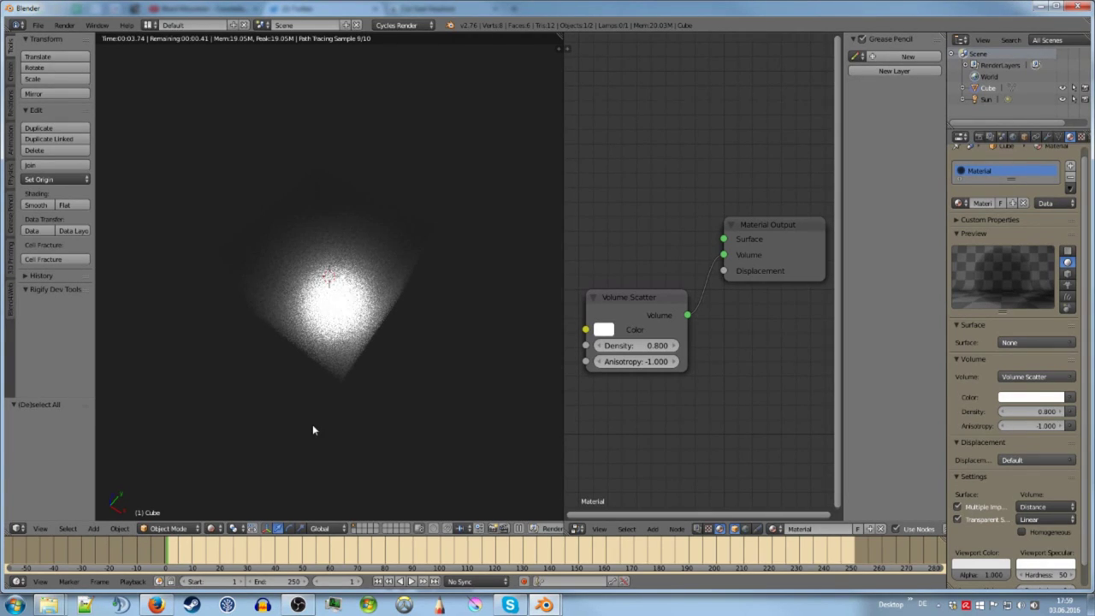
pyautogui.press('KP_1')
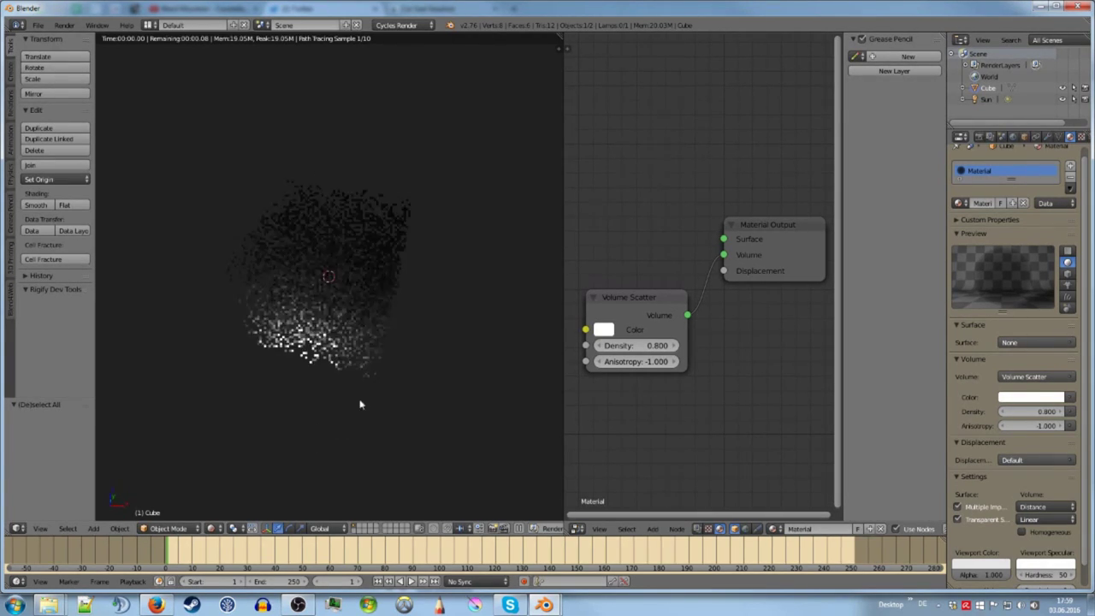
# Step: Switch the viewport back to Solid shading and orbit to an angled view
pyautogui.click(212, 528)
pyautogui.click(242, 468)
pyautogui.moveTo(255, 459); pyautogui.dragTo(313, 440, button='middle')
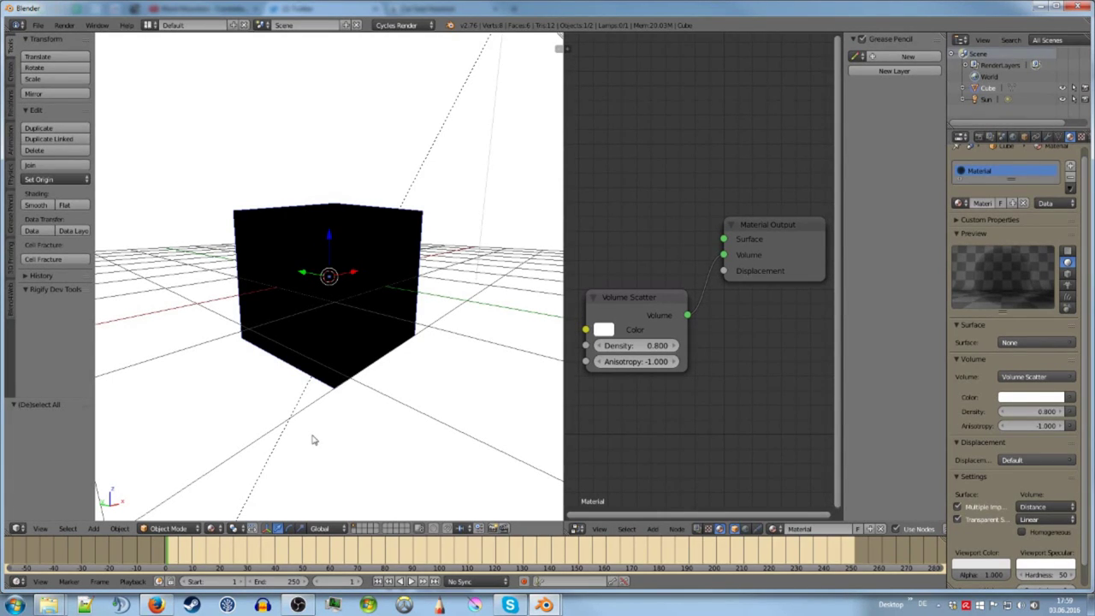
# Step: Delete the Volume Scatter and Material Output nodes, then delete the test cube
pyautogui.click(620, 299)
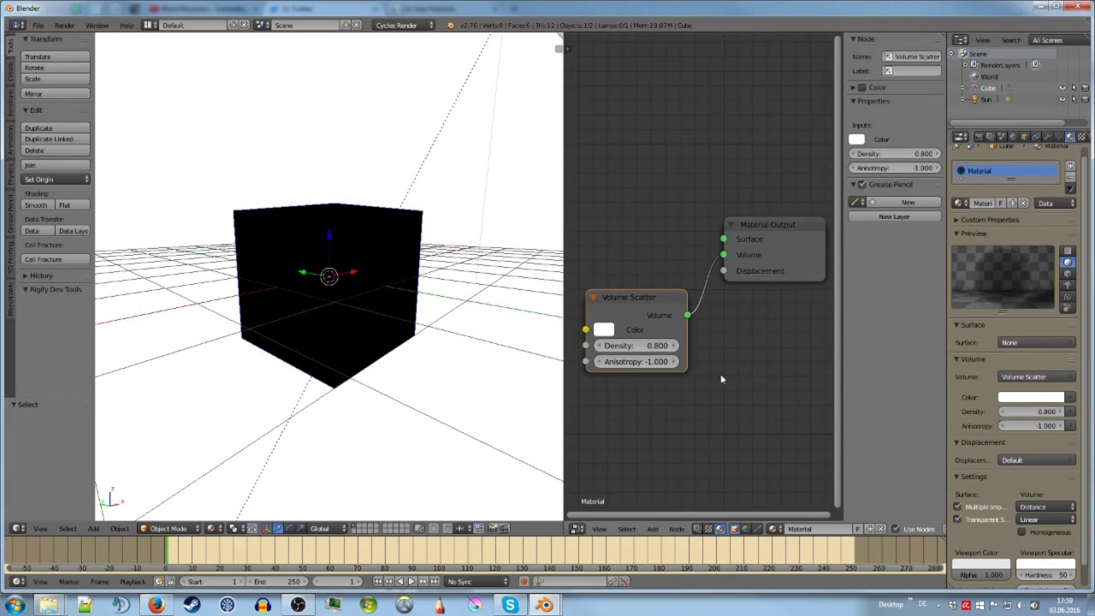
pyautogui.press('x')
pyautogui.click(779, 250)
pyautogui.press('x')
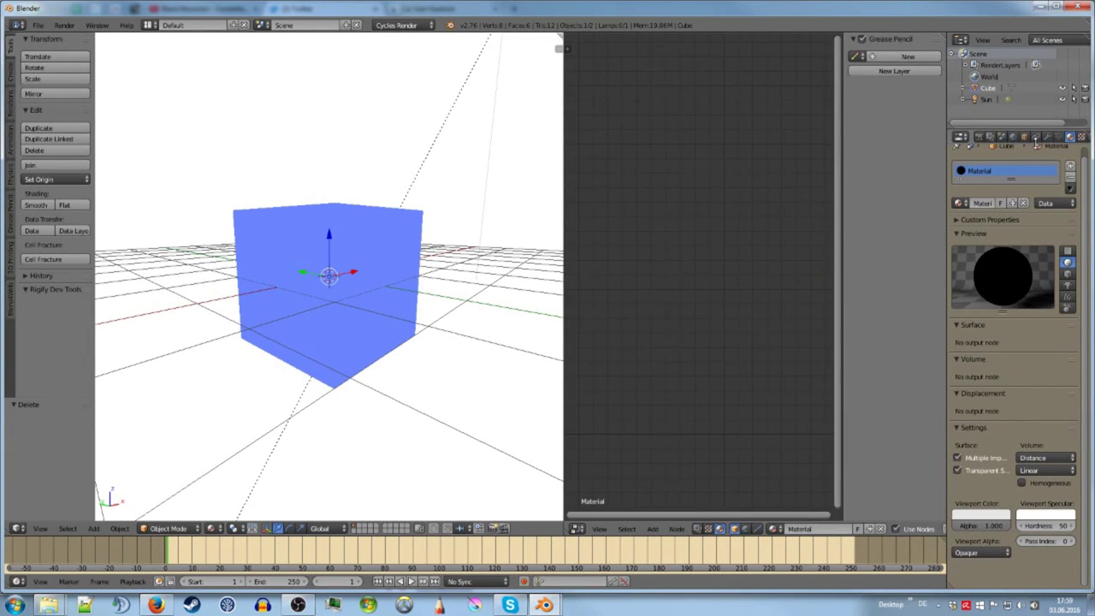
pyautogui.press('x')
pyautogui.click(279, 267)
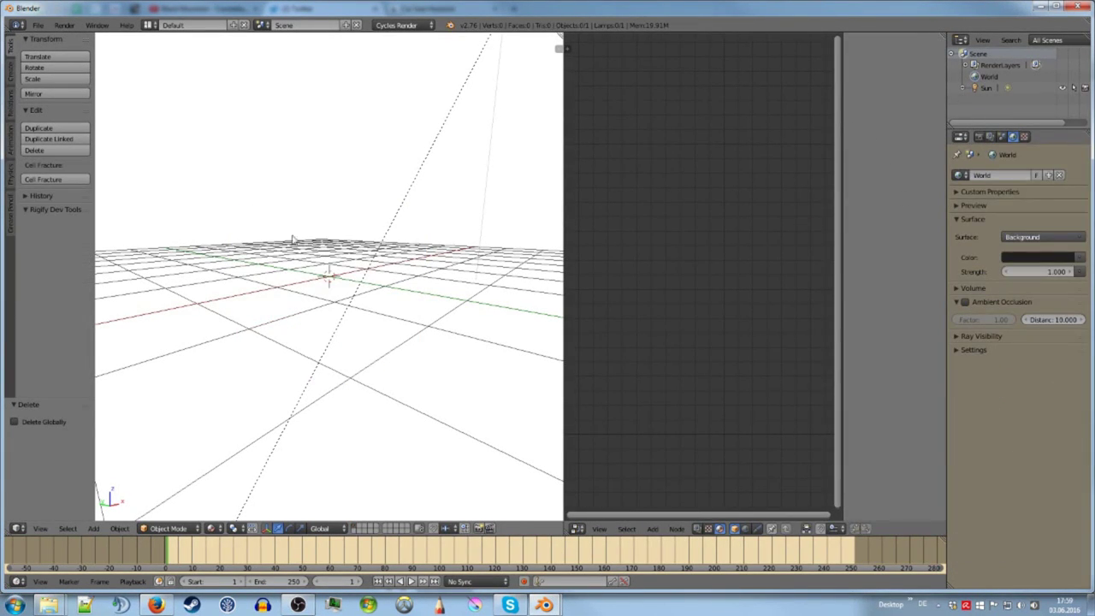
# Step: Set the World surface shader to Volume Scatter and expand the world preview
pyautogui.click(1001, 137)
pyautogui.click(1013, 137)
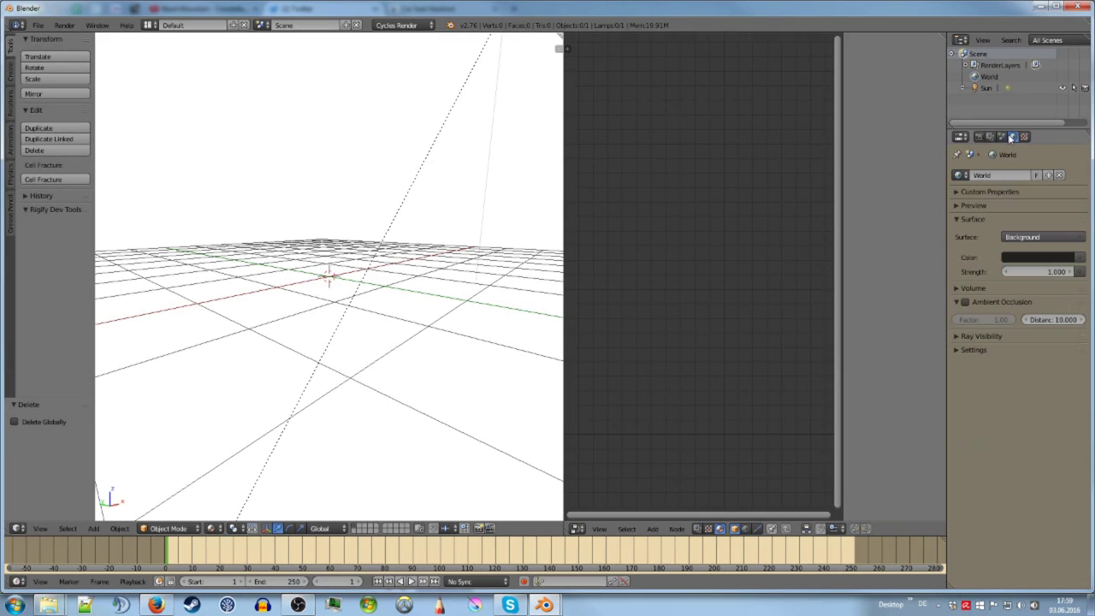
pyautogui.click(1033, 239)
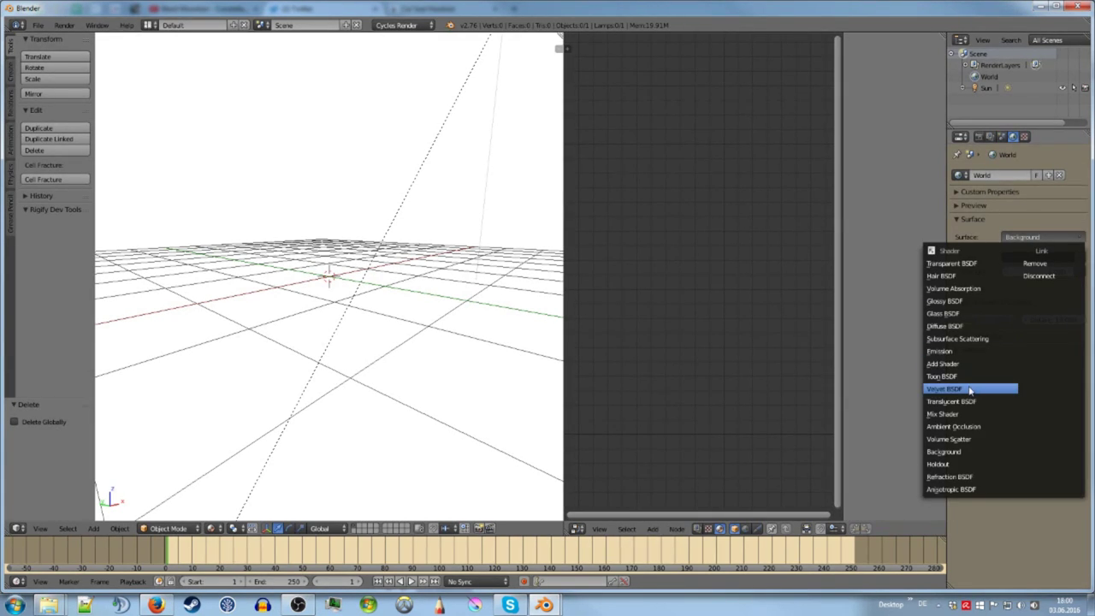
pyautogui.click(952, 438)
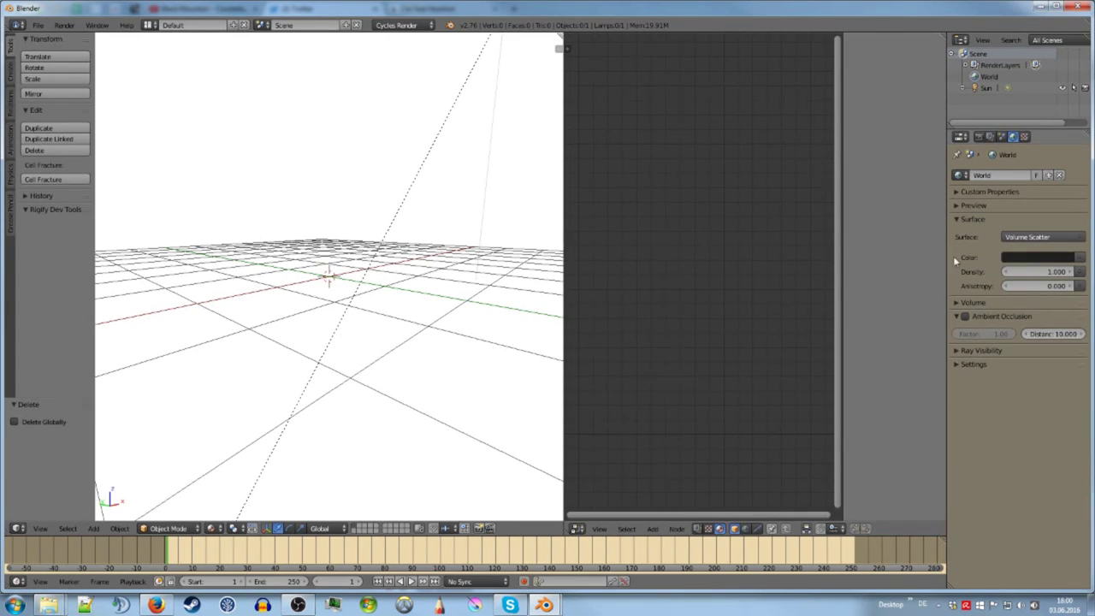
pyautogui.click(981, 202)
pyautogui.moveTo(548, 257); pyautogui.dragTo(394, 266, button='middle')
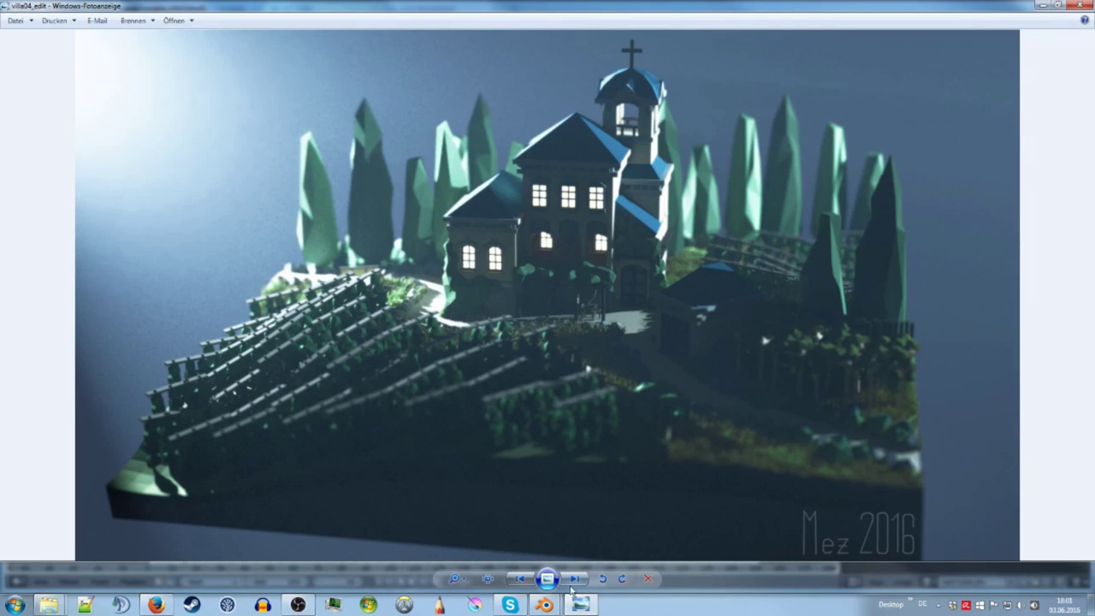
# Step: Return to the Blender villa scene, orbit around it, and select the Spot.001 lamp
pyautogui.moveTo(546, 605)
pyautogui.click(486, 552)
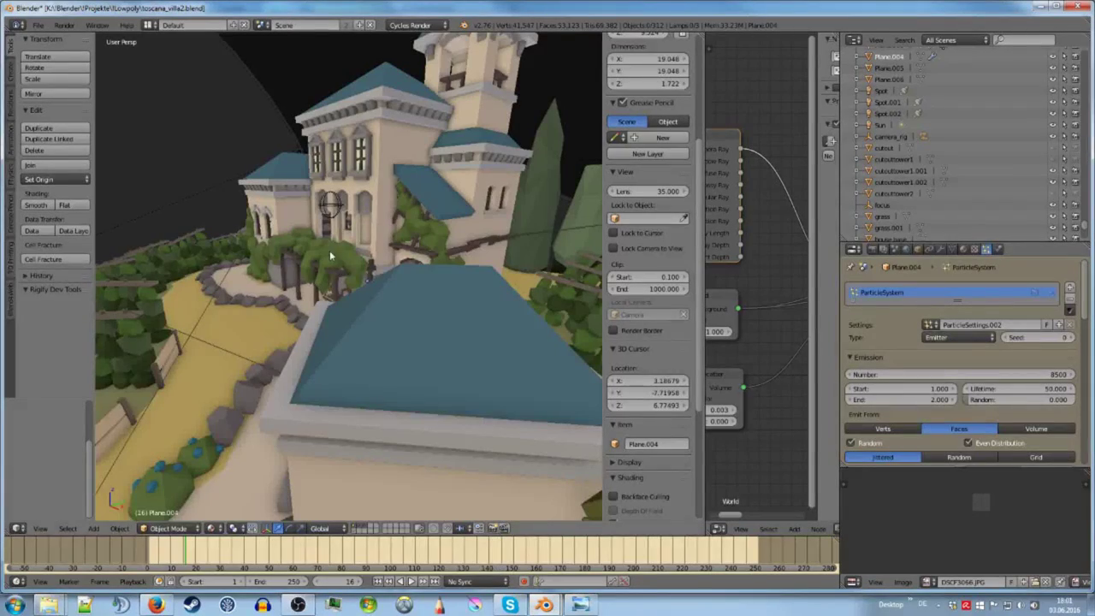
pyautogui.scroll(-5, 329, 250)
pyautogui.moveTo(329, 250); pyautogui.dragTo(342, 283, button='middle')
pyautogui.scroll(-6, 444, 251)
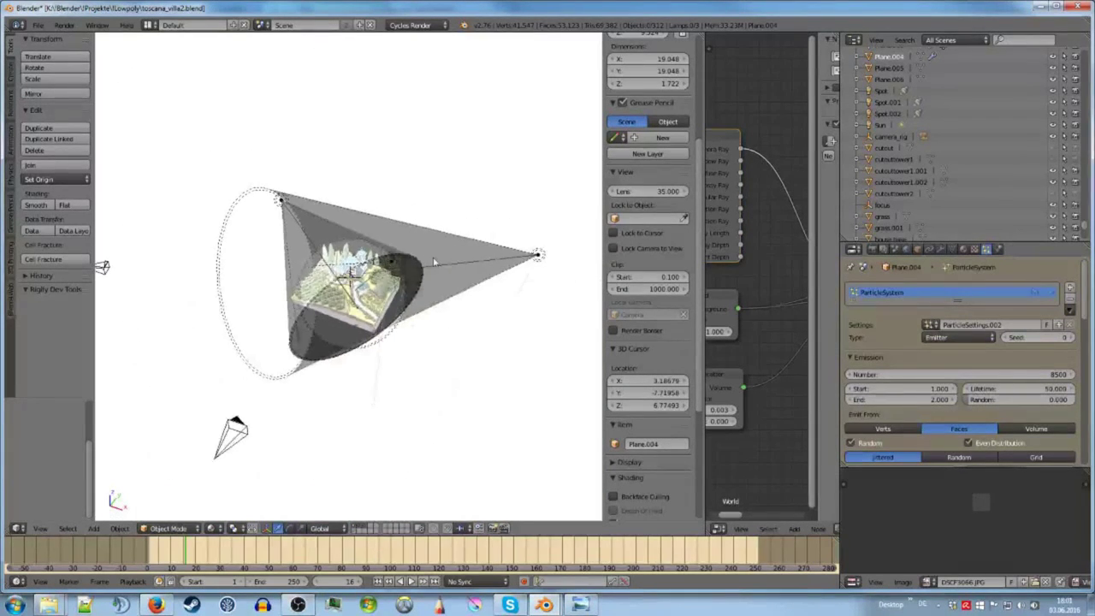
pyautogui.moveTo(428, 257); pyautogui.dragTo(444, 251, button='middle')
pyautogui.scroll(2, 444, 251)
pyautogui.rightClick(503, 195)
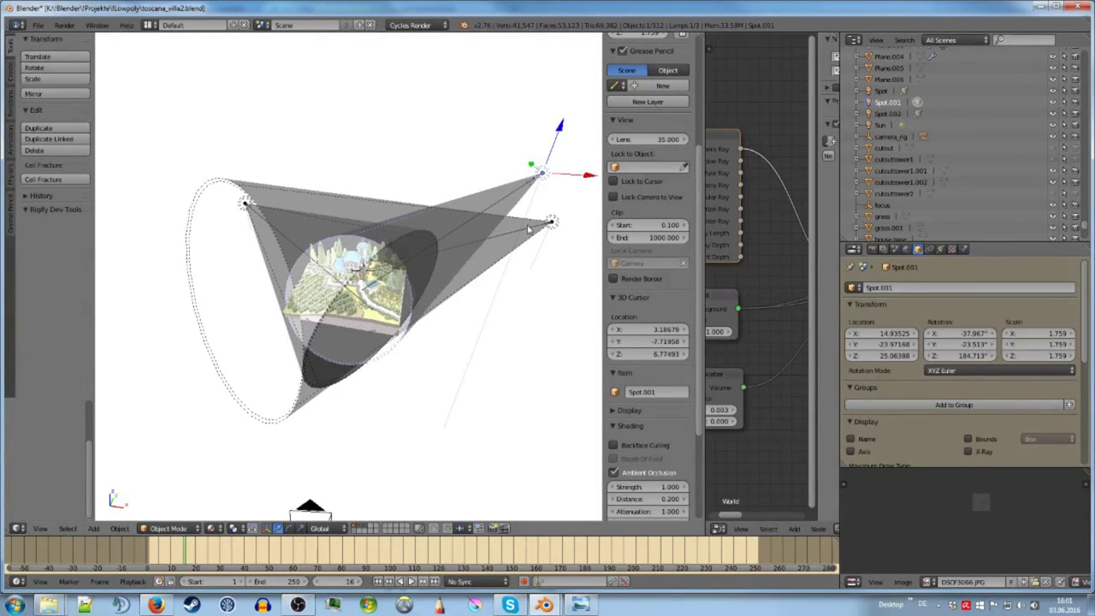
pyautogui.moveTo(530, 231); pyautogui.dragTo(540, 210, button='middle')
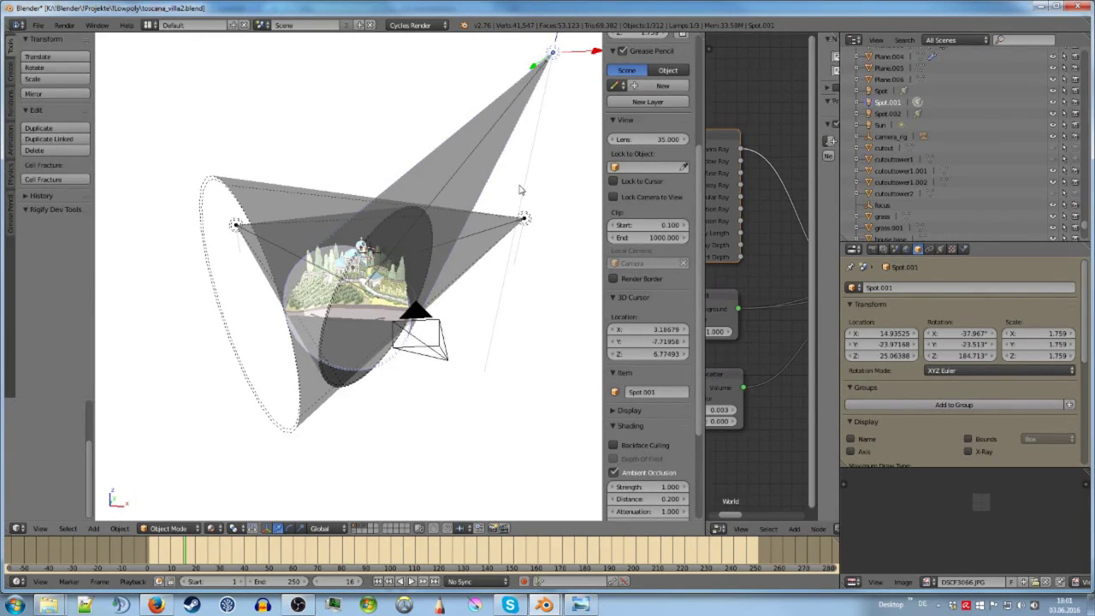
# Step: Select Spot.002 and another spot lamp, then clear the selection and orbit the villa
pyautogui.rightClick(528, 224)
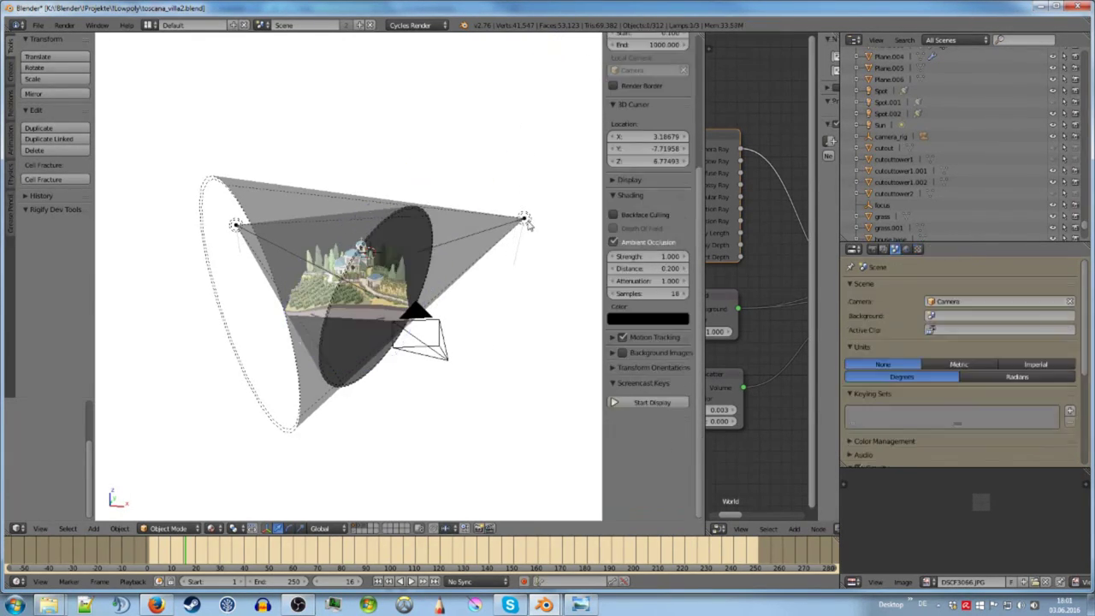
pyautogui.rightClick(235, 227)
pyautogui.press('h')
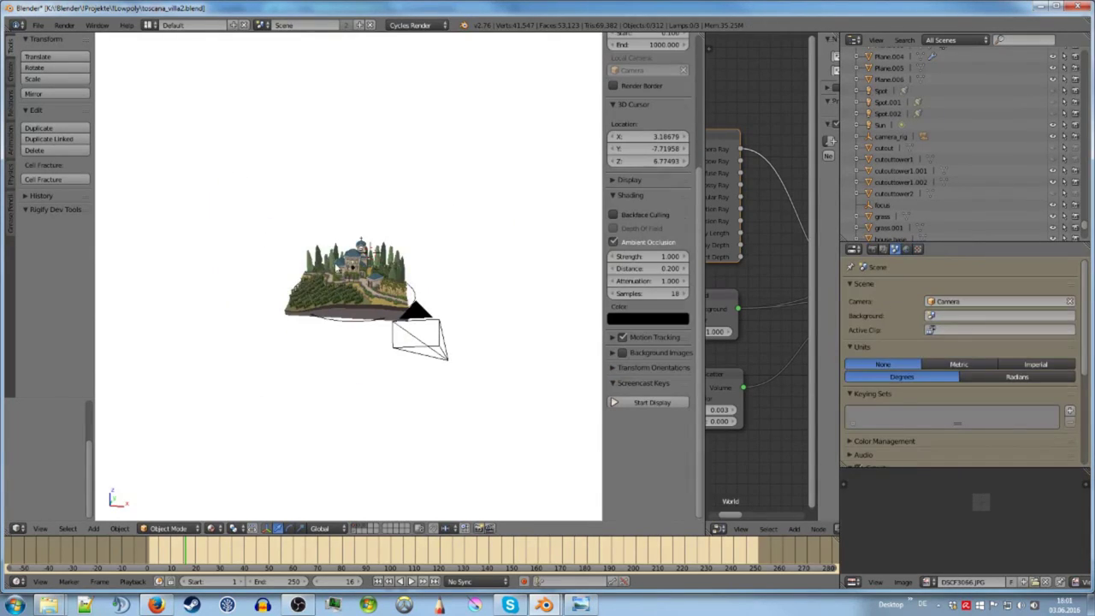
pyautogui.scroll(3, 428, 296)
pyautogui.scroll(6, 428, 296)
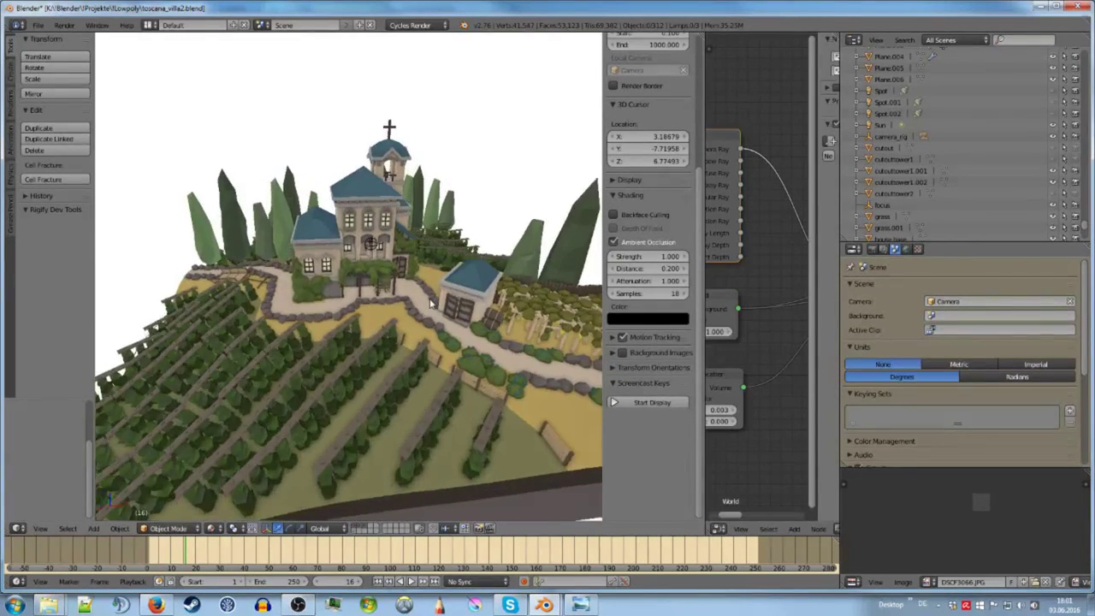
pyautogui.moveTo(430, 303); pyautogui.dragTo(422, 286, button='middle')
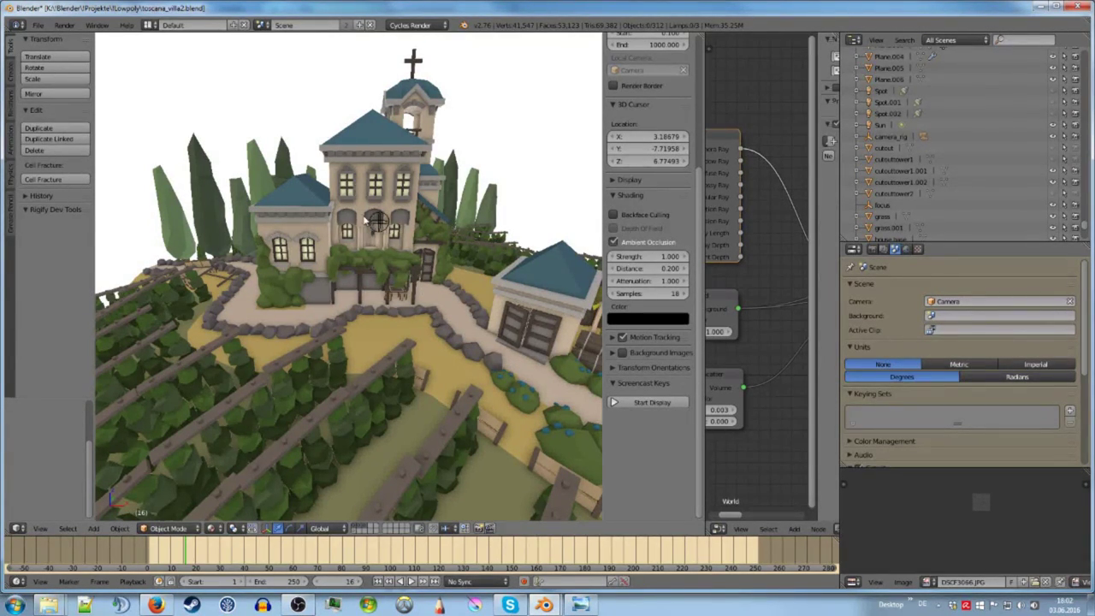
pyautogui.moveTo(422, 286); pyautogui.dragTo(470, 278, button='middle')
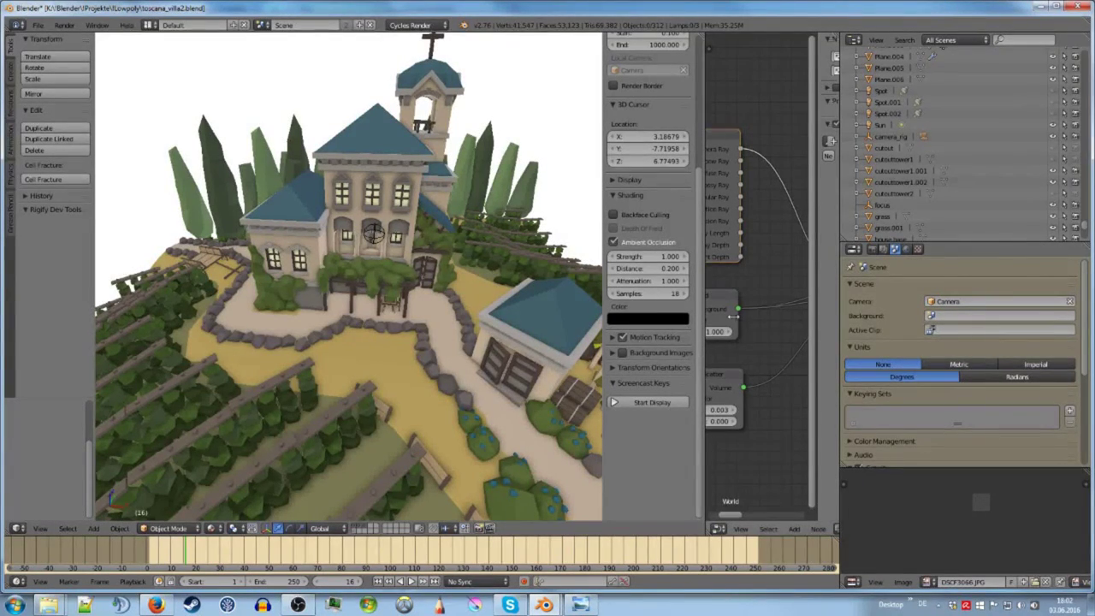
# Step: Widen the node editor and position the Mix Shader and World Output nodes
pyautogui.moveTo(704, 328); pyautogui.dragTo(366, 319)
pyautogui.moveTo(608, 249); pyautogui.dragTo(572, 269, button='middle')
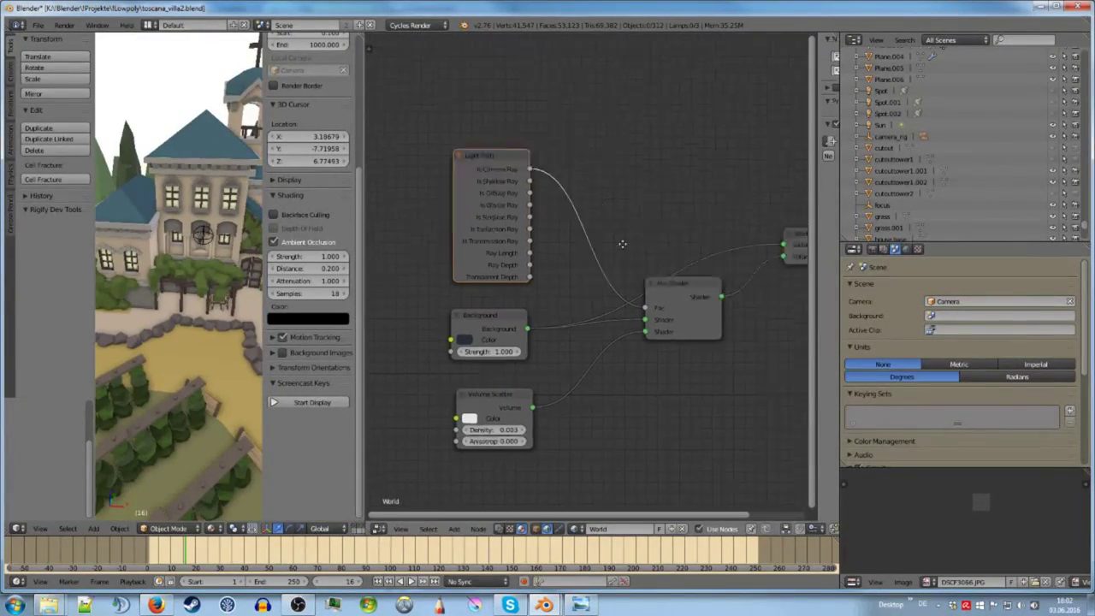
pyautogui.scroll(-2, 571, 269)
pyautogui.moveTo(616, 304); pyautogui.dragTo(562, 321)
pyautogui.moveTo(759, 269); pyautogui.dragTo(668, 273)
pyautogui.scroll(3, 668, 272)
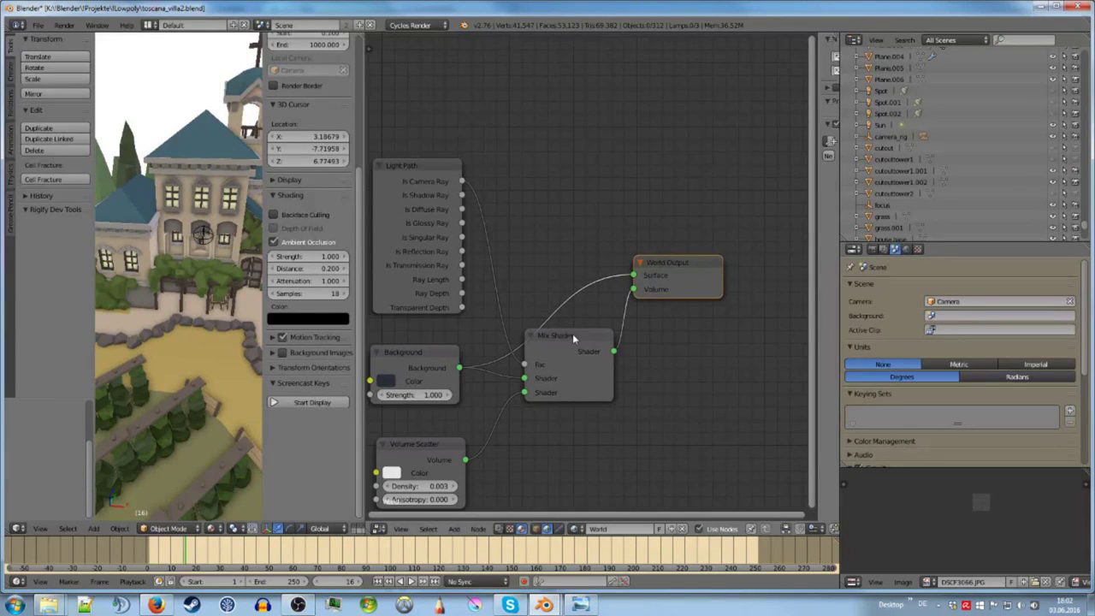
pyautogui.moveTo(571, 336); pyautogui.dragTo(574, 362)
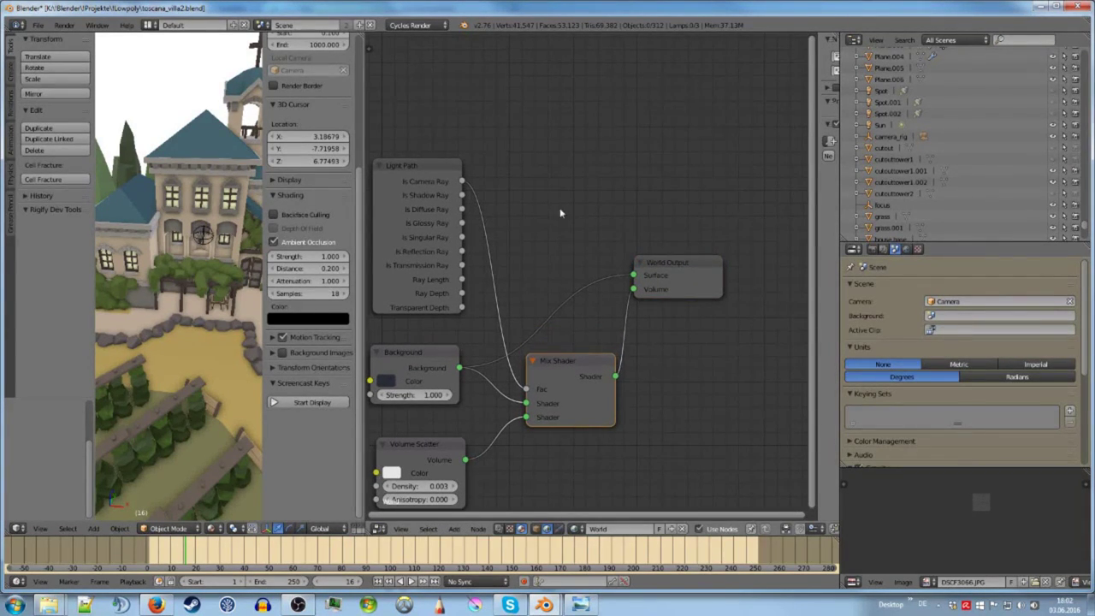
pyautogui.click(616, 287)
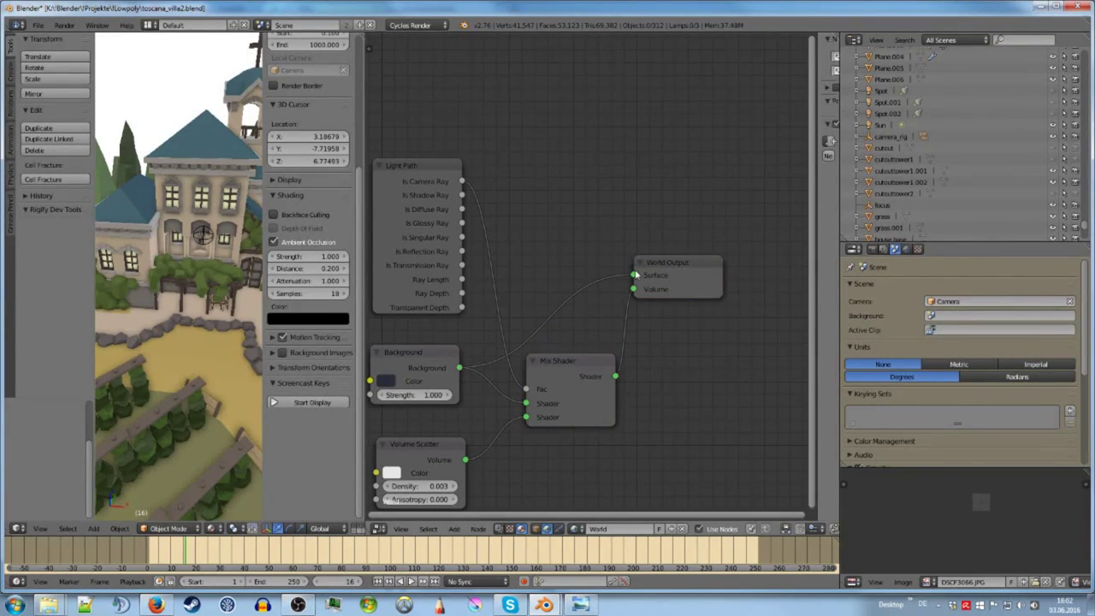
pyautogui.moveTo(637, 272); pyautogui.dragTo(641, 261, button='middle')
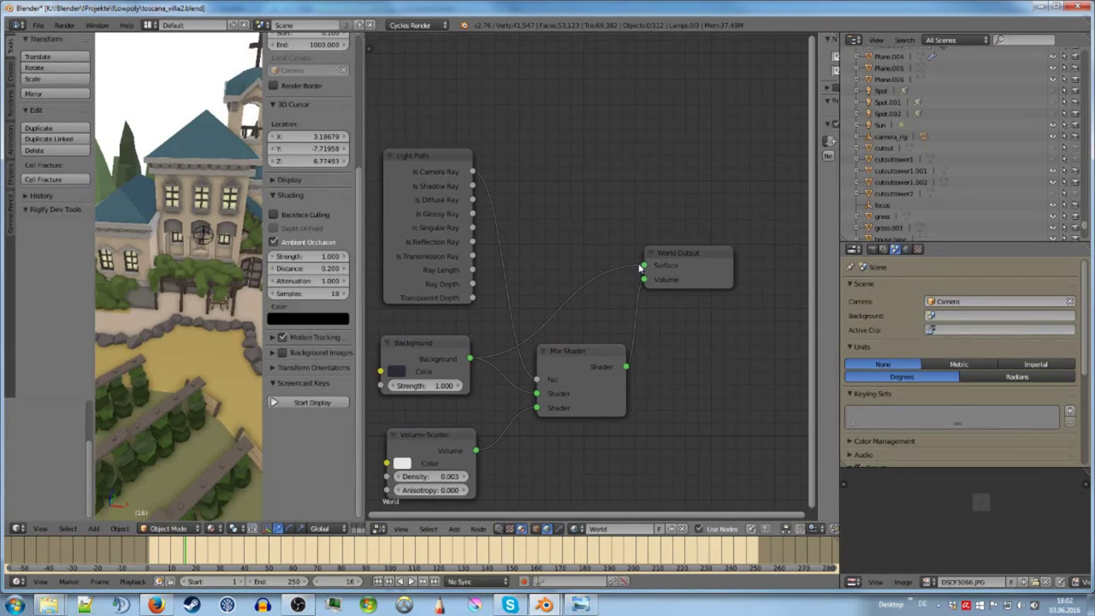
pyautogui.moveTo(611, 277); pyautogui.dragTo(625, 263, button='middle')
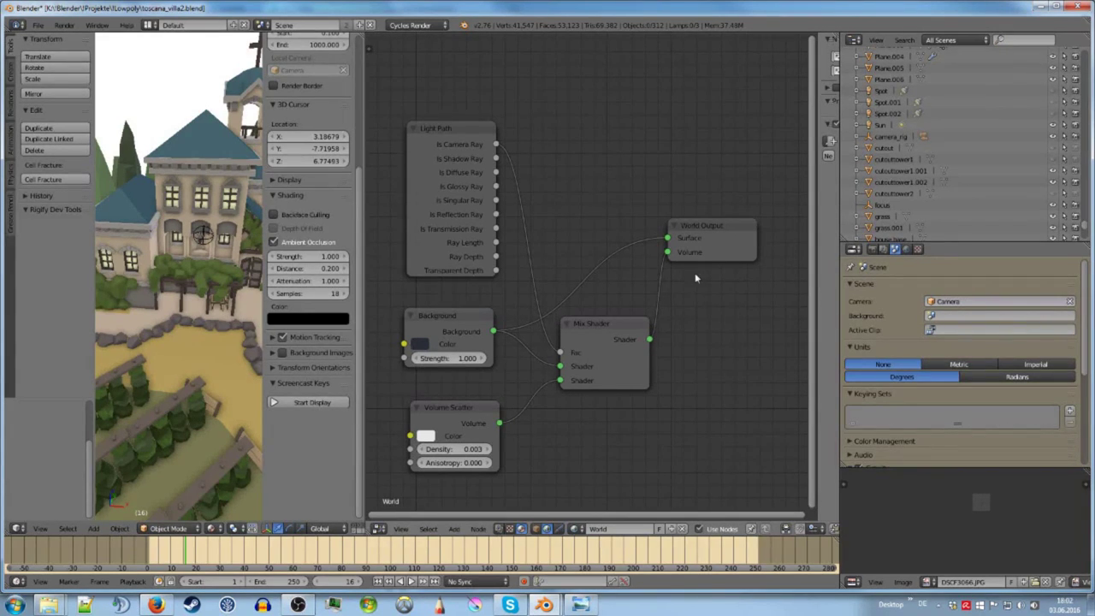
pyautogui.moveTo(713, 252); pyautogui.dragTo(735, 265)
# Step: Align the Background, Volume Scatter and Light Path nodes around the Mix Shader
pyautogui.click(616, 358)
pyautogui.click(422, 325)
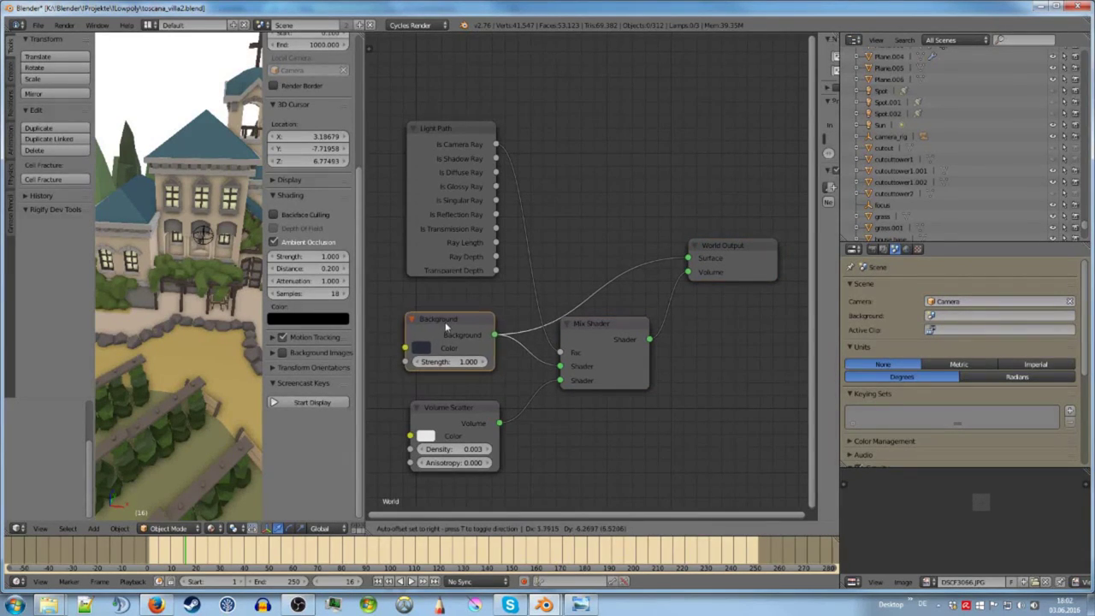
pyautogui.moveTo(445, 322); pyautogui.dragTo(453, 324)
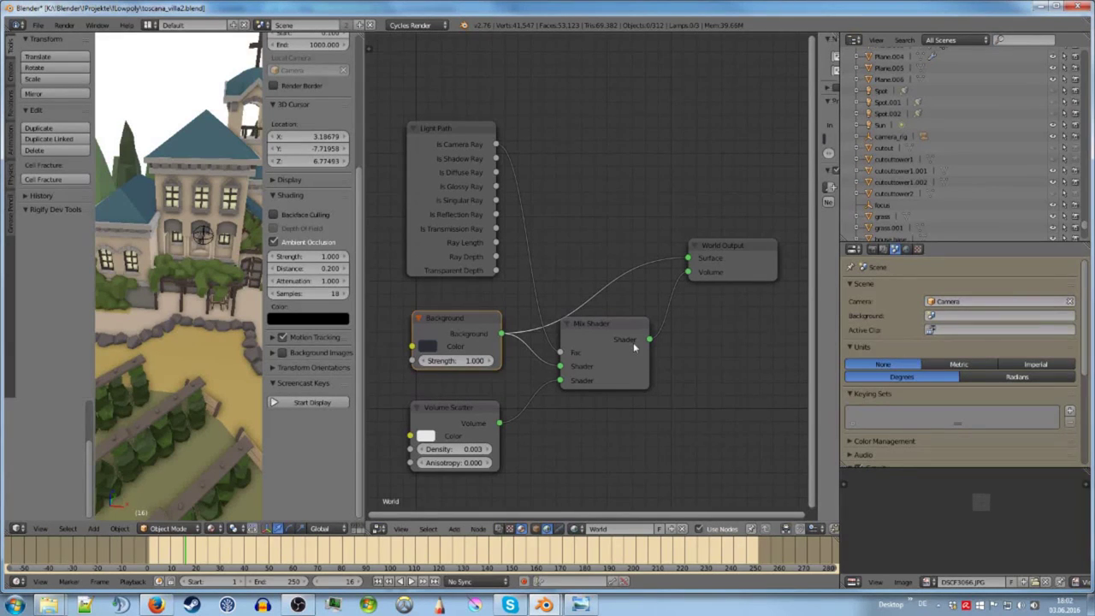
pyautogui.click(720, 275)
pyautogui.moveTo(617, 349); pyautogui.dragTo(609, 363)
pyautogui.moveTo(448, 326)
pyautogui.mouseDown()
pyautogui.moveTo(444, 319)
pyautogui.moveTo(452, 329)
pyautogui.mouseUp()
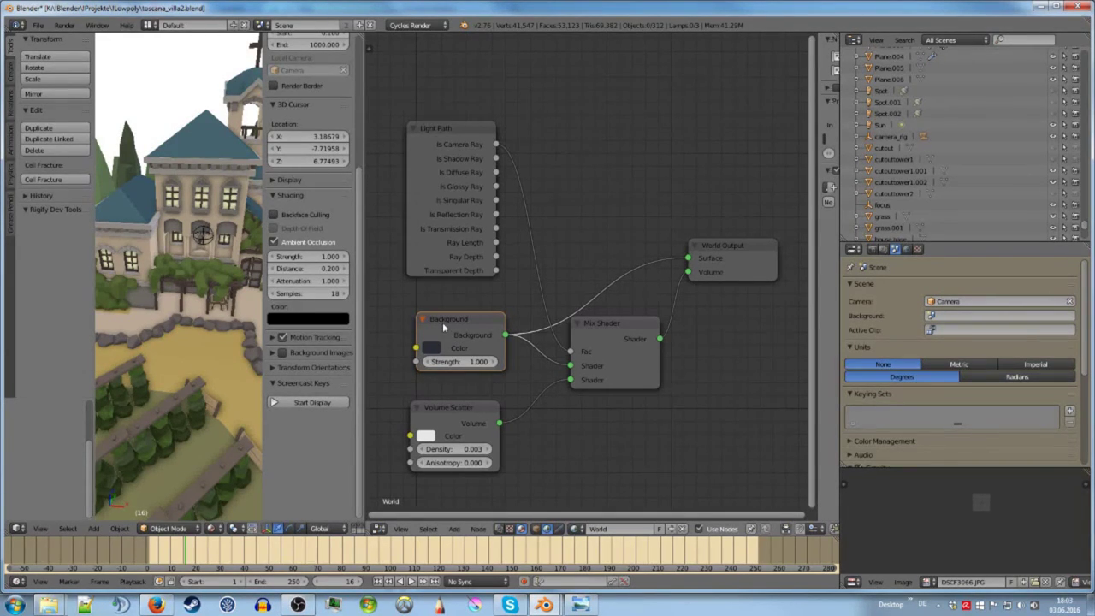
pyautogui.moveTo(458, 408); pyautogui.dragTo(463, 396)
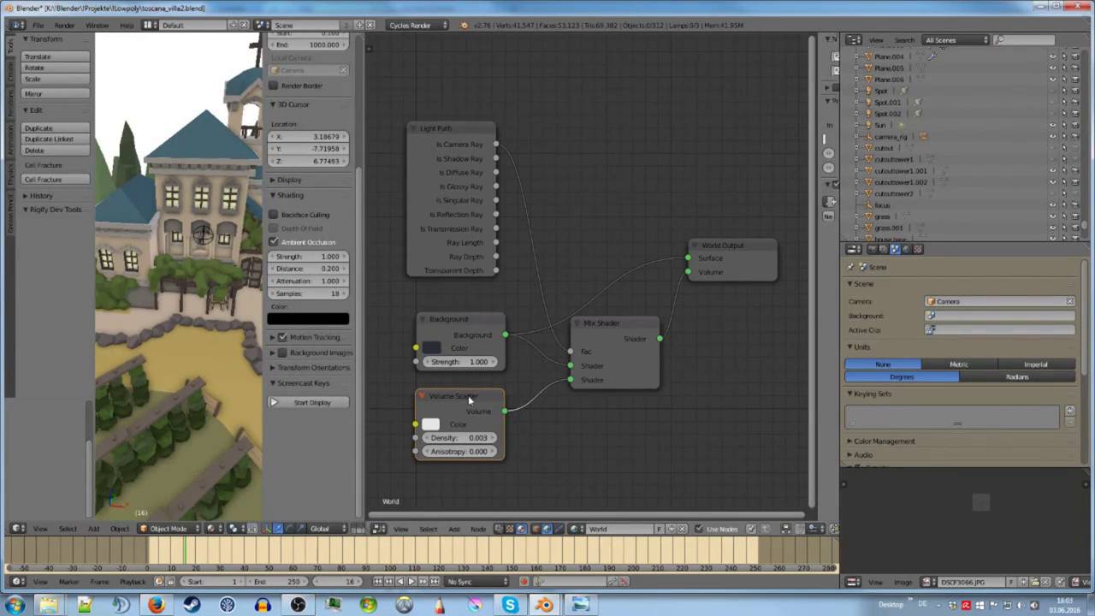
pyautogui.moveTo(468, 395); pyautogui.dragTo(469, 392)
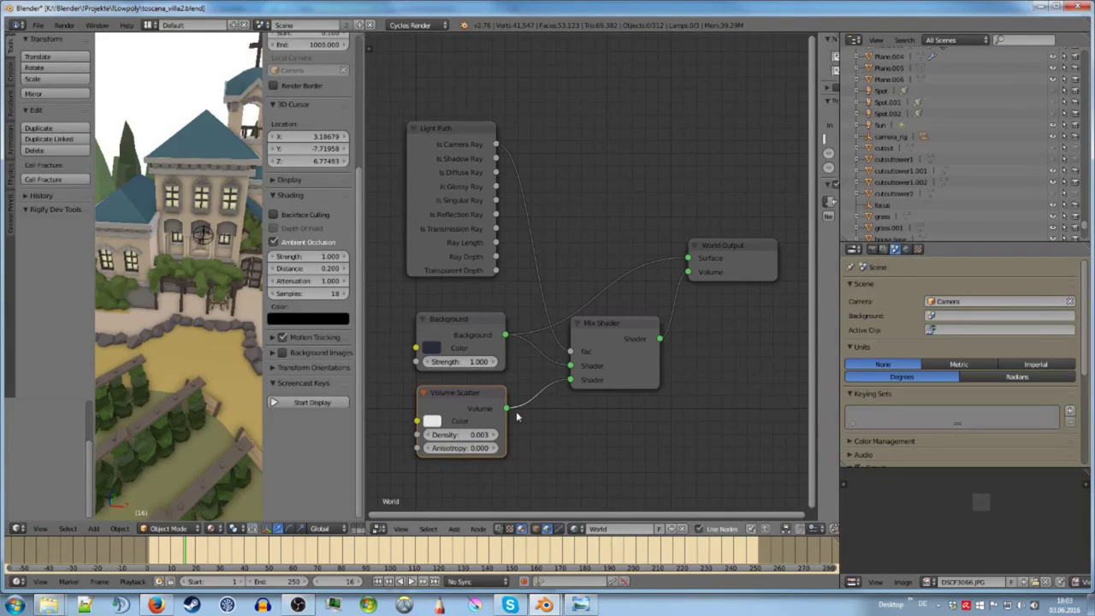
pyautogui.moveTo(453, 207); pyautogui.dragTo(462, 225)
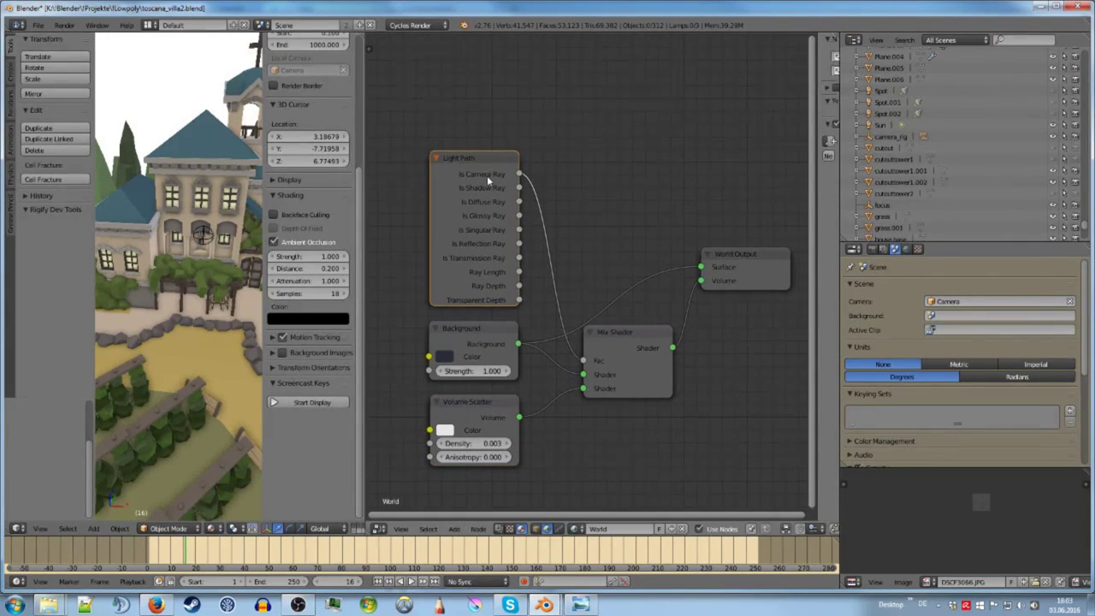
# Step: Pan the world node graph and call up the Shift+A add-node menu twice without adding anything
pyautogui.scroll(-10, 175, 310)
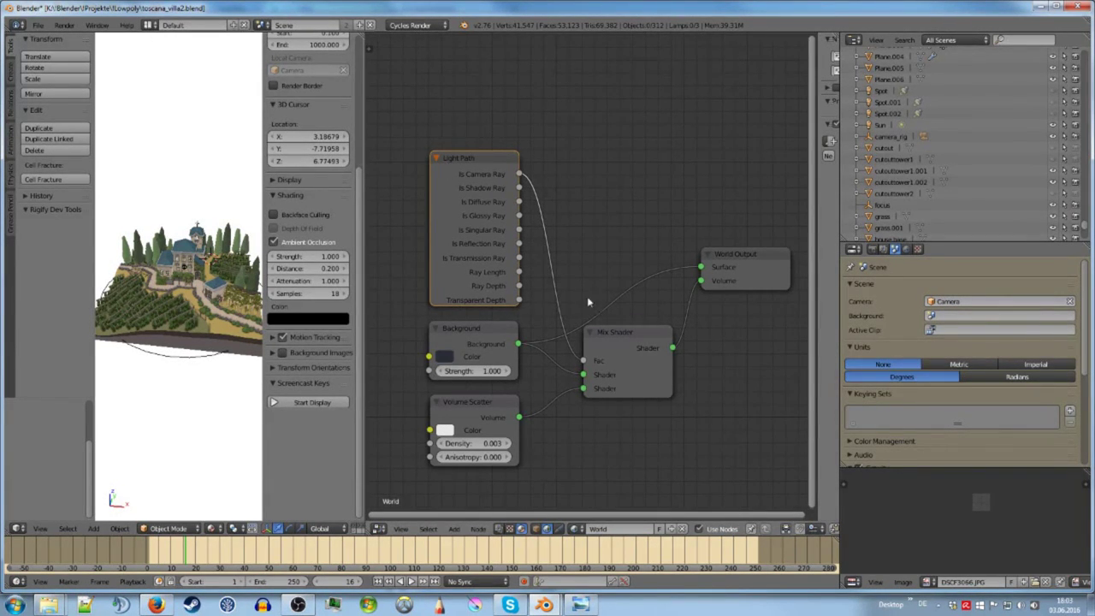
pyautogui.moveTo(608, 292); pyautogui.dragTo(603, 267, button='middle')
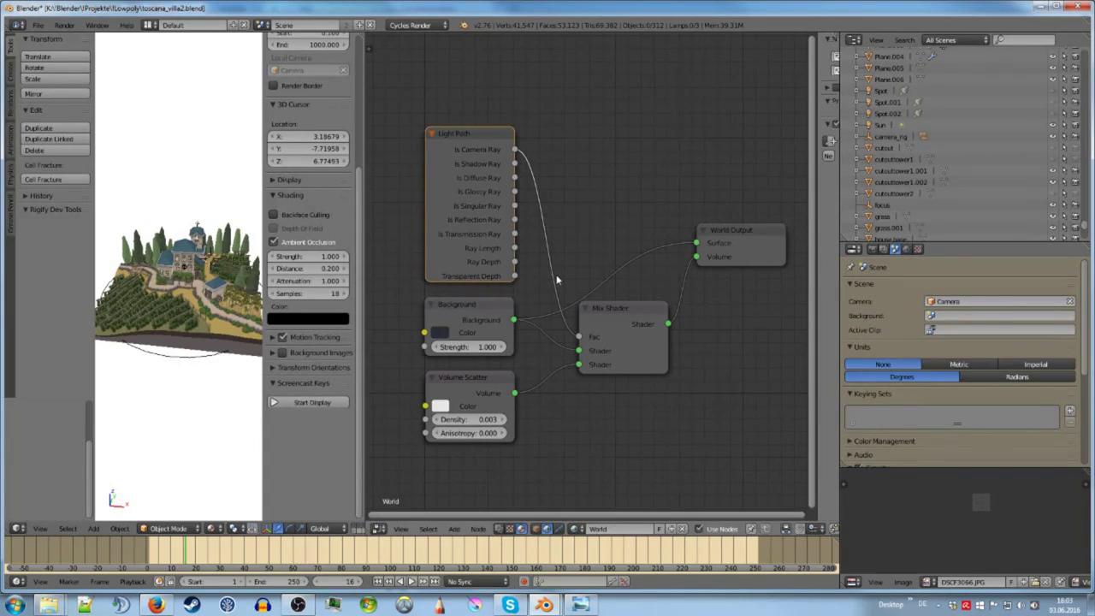
pyautogui.press('a')
pyautogui.hotkey('shift', 'a')
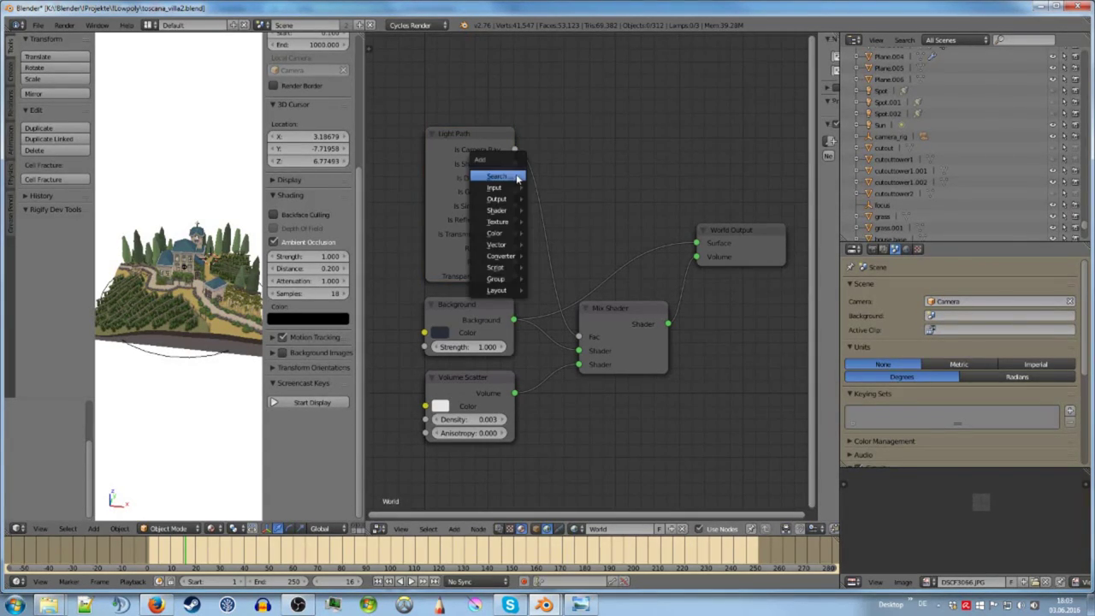
pyautogui.moveTo(505, 187)
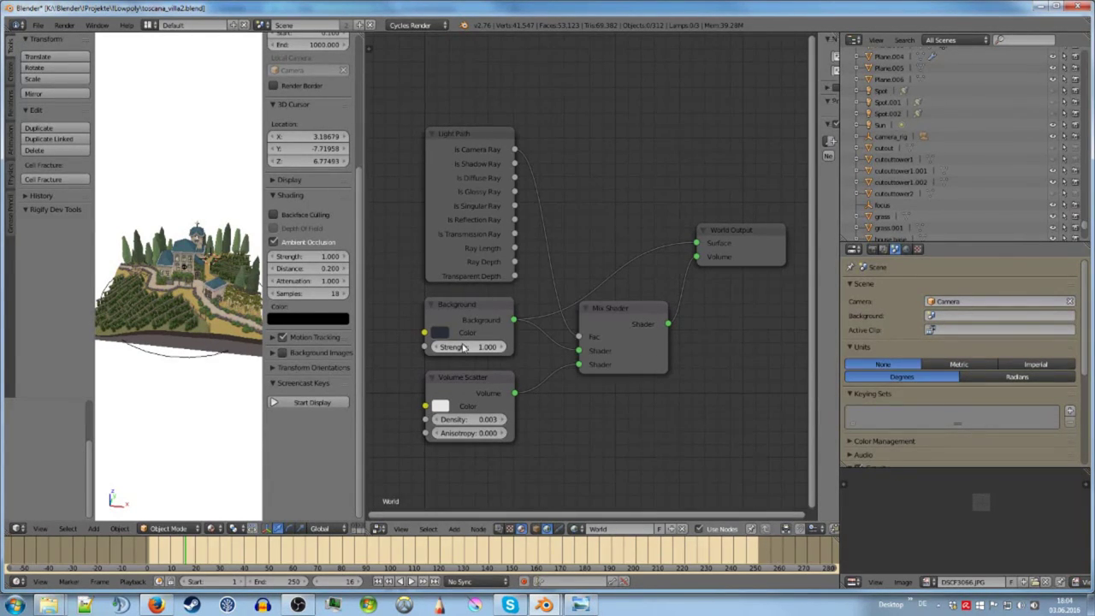
pyautogui.hotkey('shift', 'a')
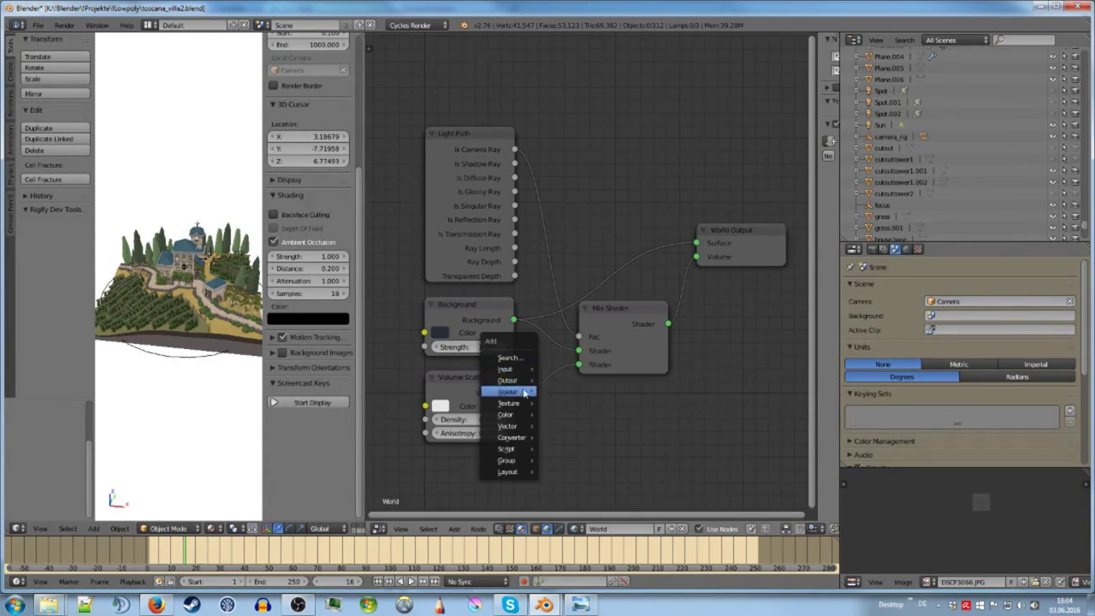
pyautogui.moveTo(534, 395)
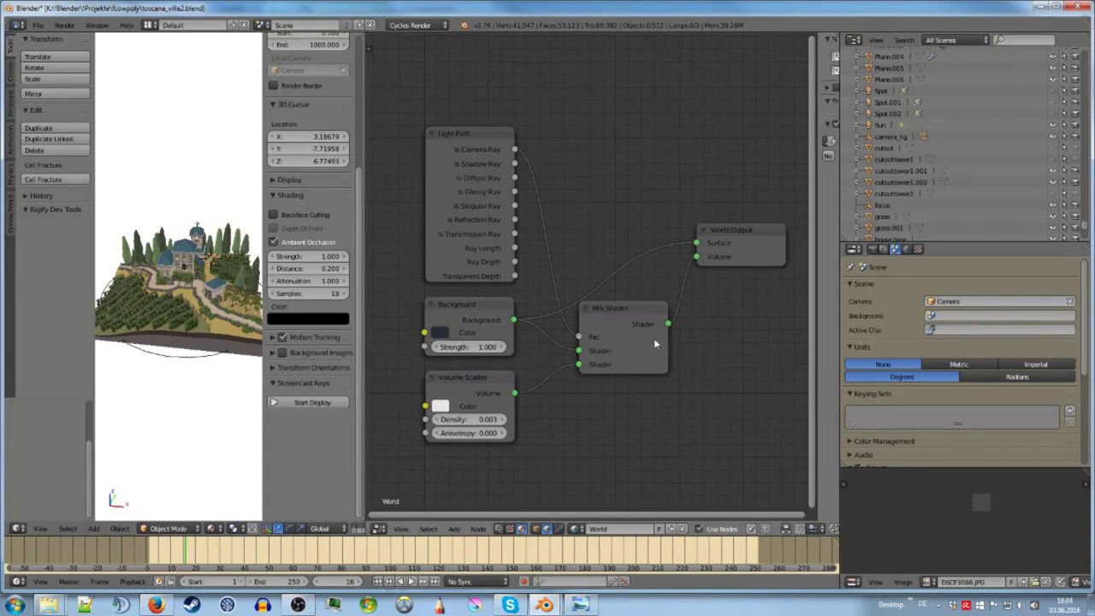
pyautogui.moveTo(618, 220); pyautogui.dragTo(625, 203, button='middle')
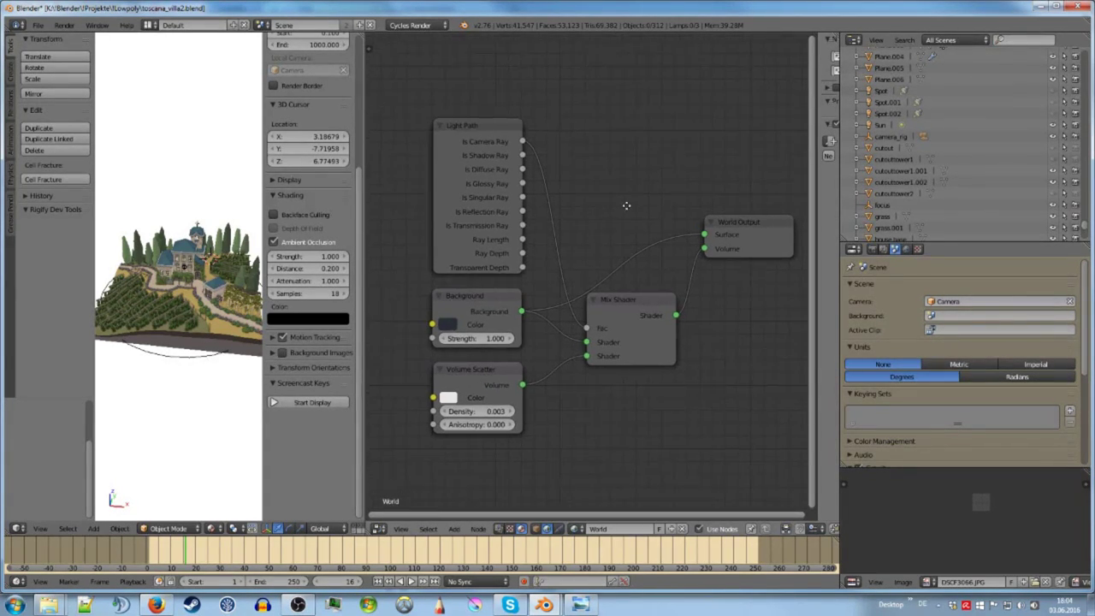
# Step: Zoom in on the world node graph
pyautogui.scroll(2, 516, 319)
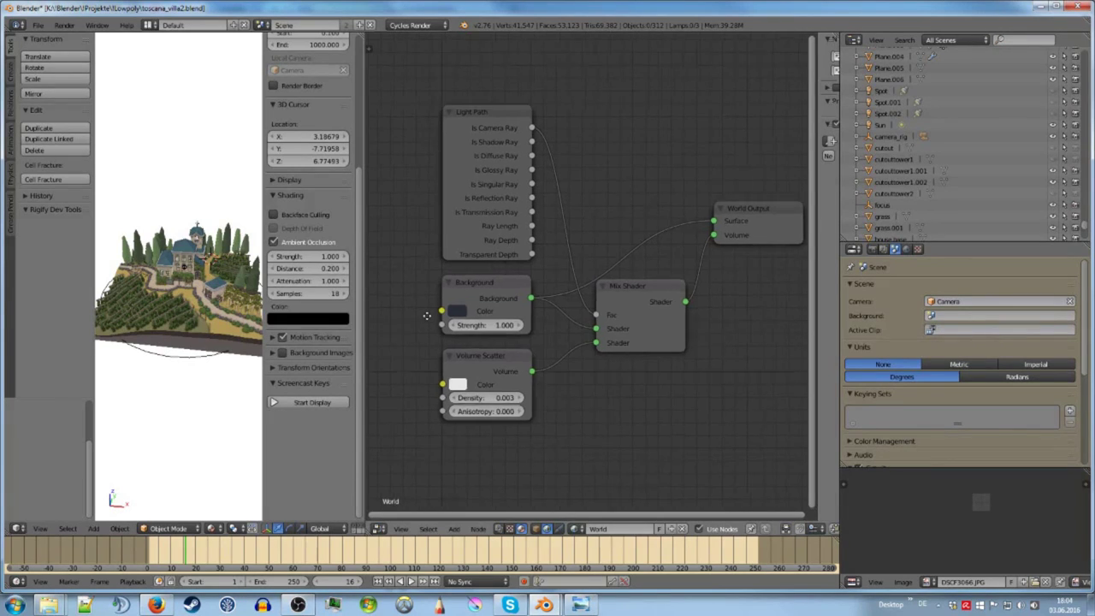
pyautogui.scroll(1, 516, 318)
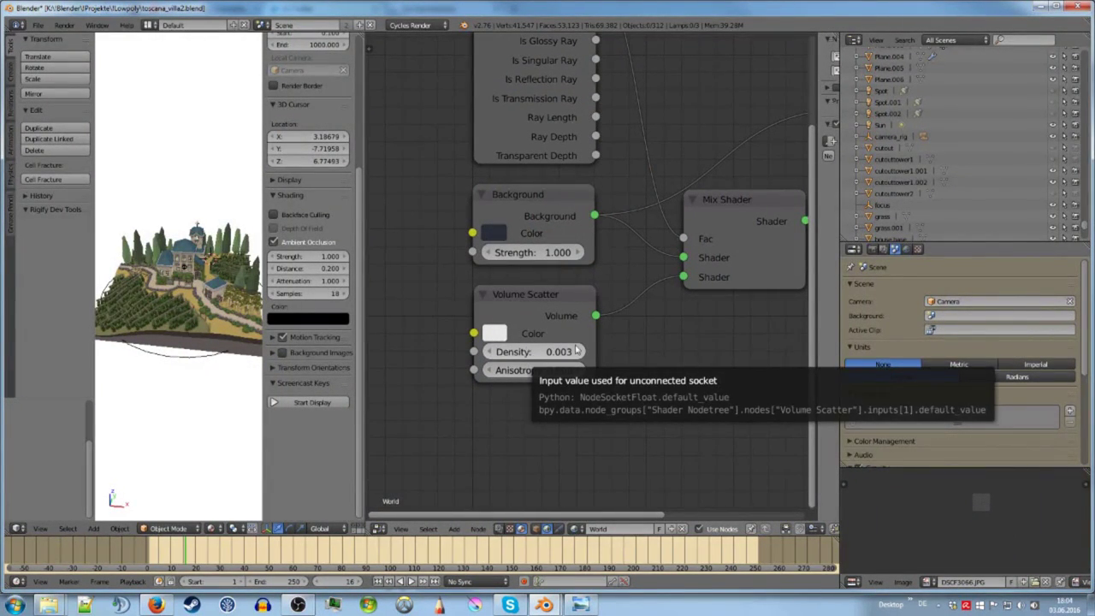
# Step: Scroll Render properties to Sampling and switch the integrator to Path Tracing and back to Branched
pyautogui.click(871, 249)
pyautogui.scroll(3, 881, 325)
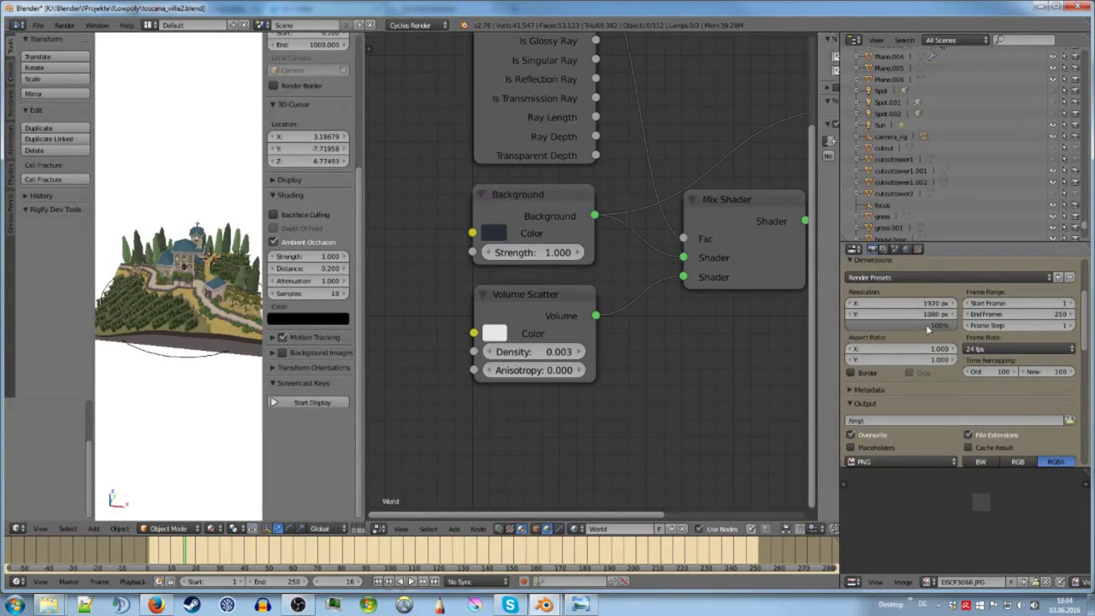
pyautogui.scroll(-5, 913, 330)
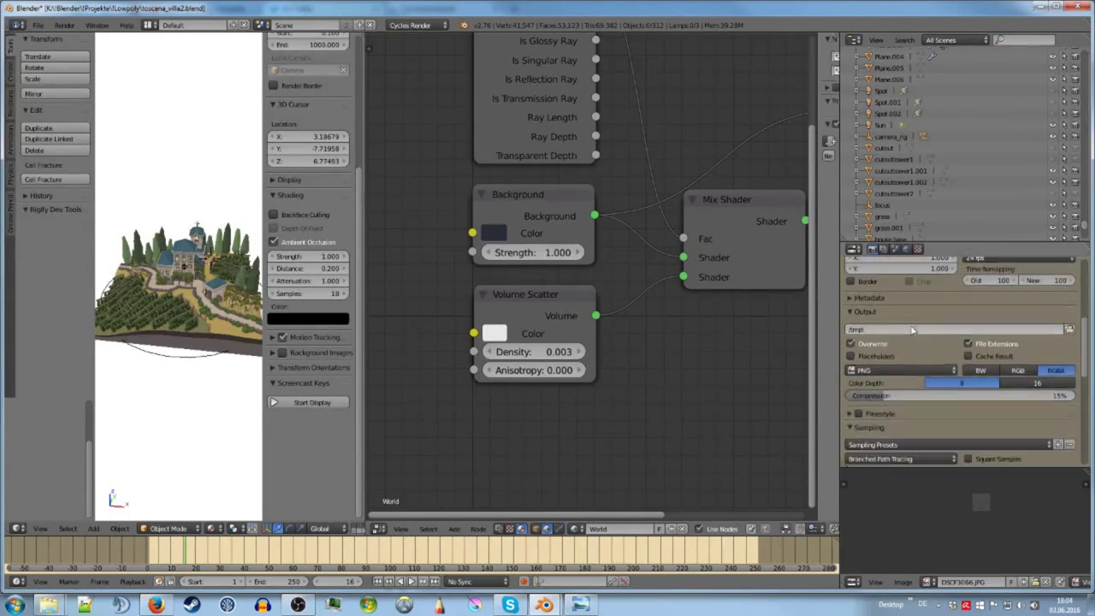
pyautogui.scroll(-4, 967, 394)
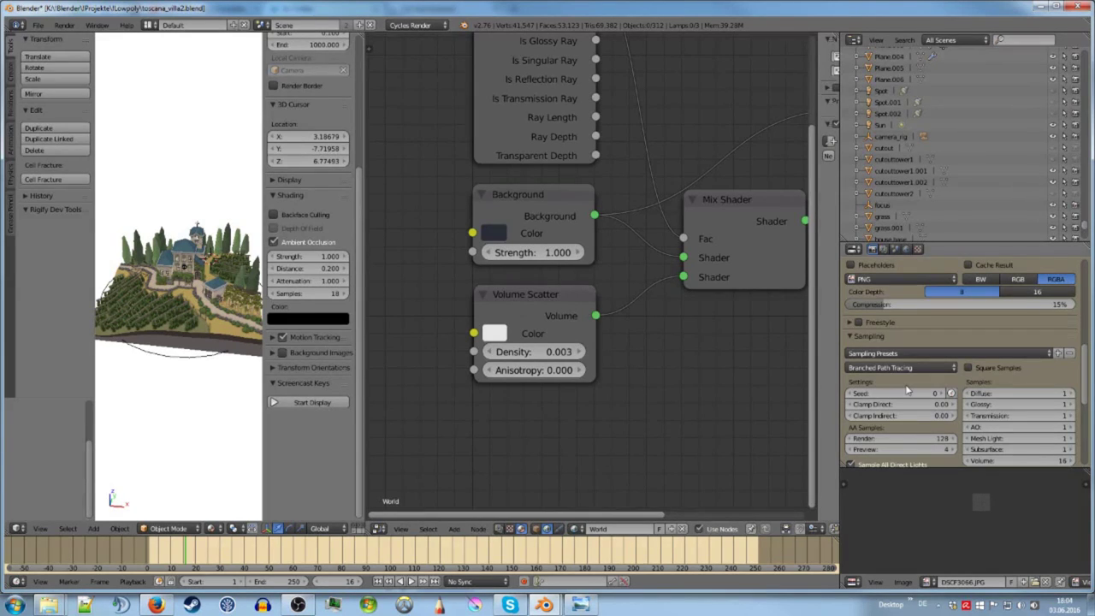
pyautogui.scroll(-2, 903, 378)
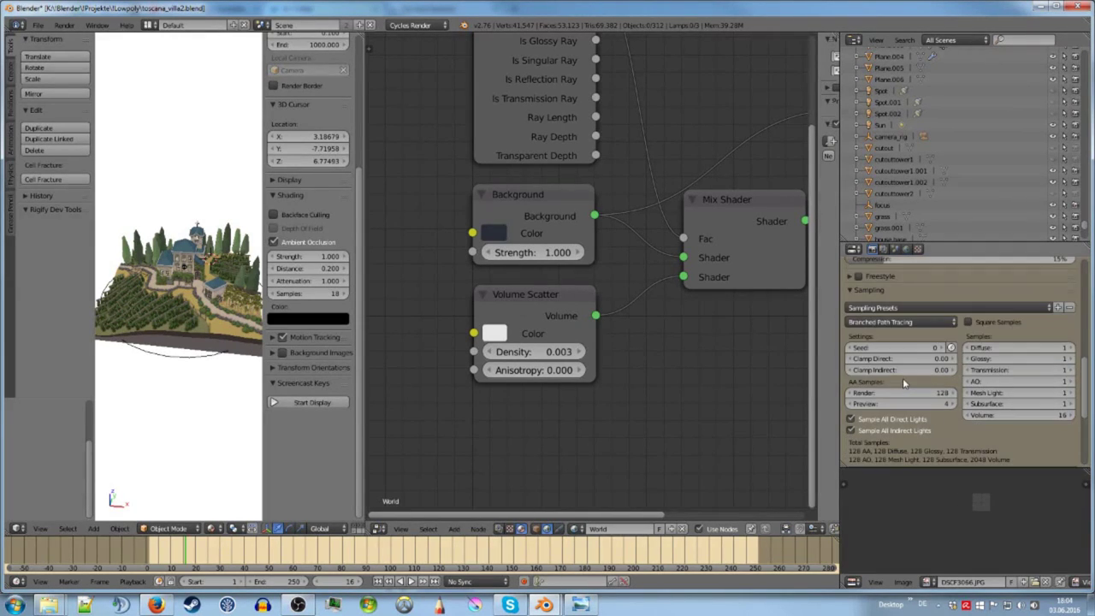
pyautogui.click(905, 323)
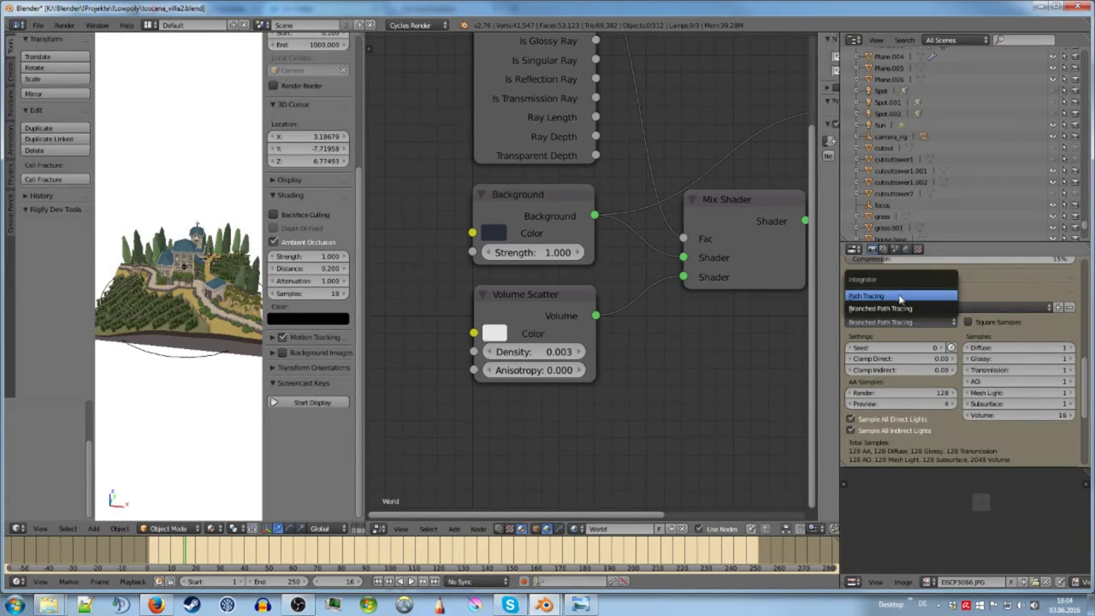
pyautogui.click(898, 296)
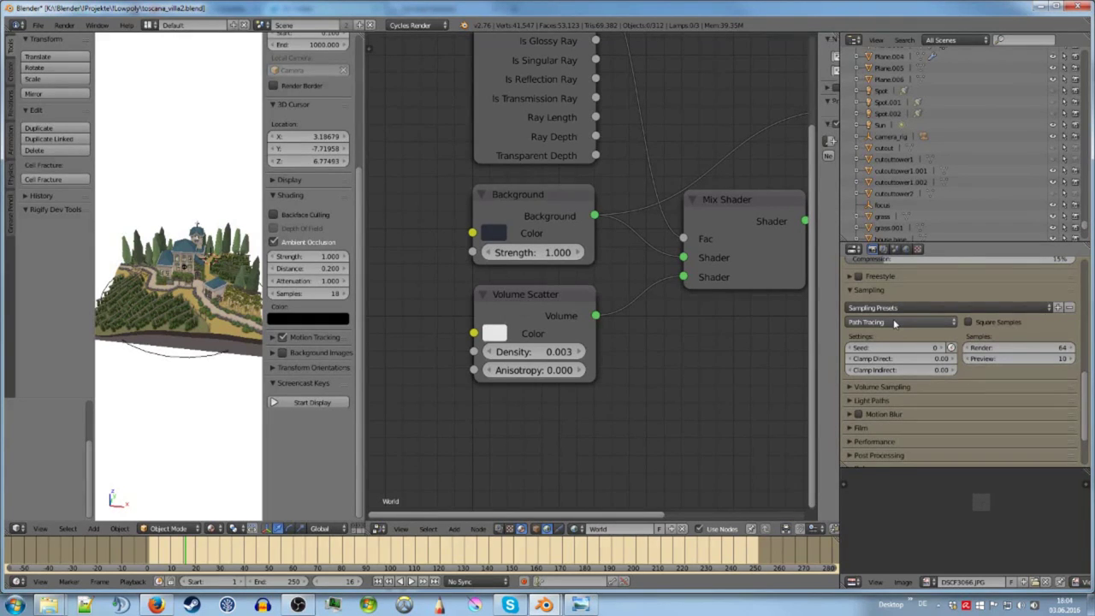
pyautogui.click(894, 322)
pyautogui.click(898, 309)
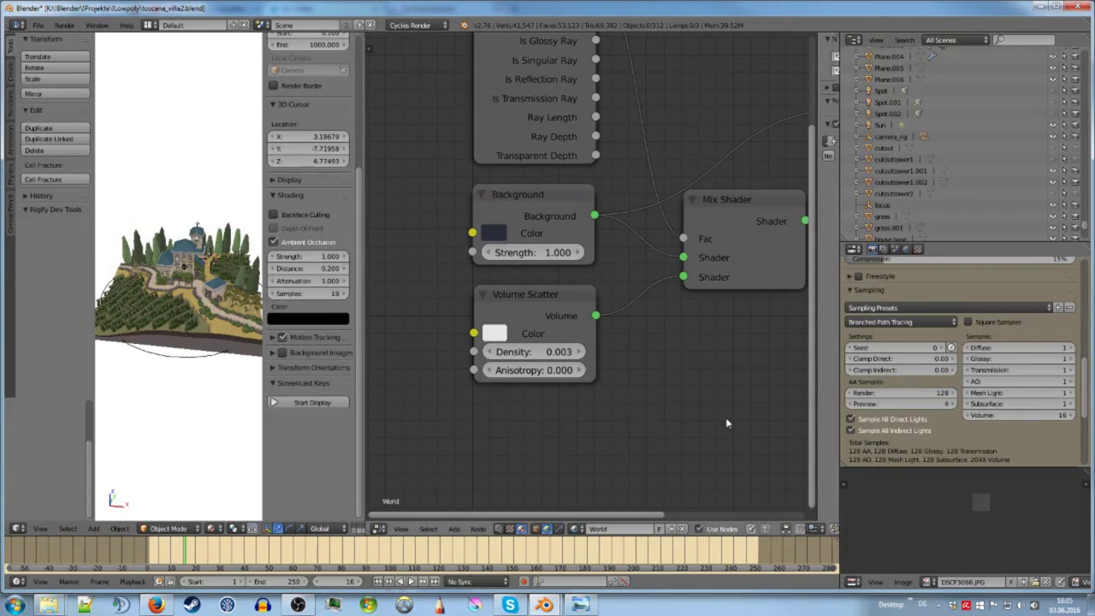
# Step: Compare the samples again under Path Tracing, finishing with Branched Path Tracing as integrator
pyautogui.moveTo(724, 417); pyautogui.dragTo(696, 434, button='middle')
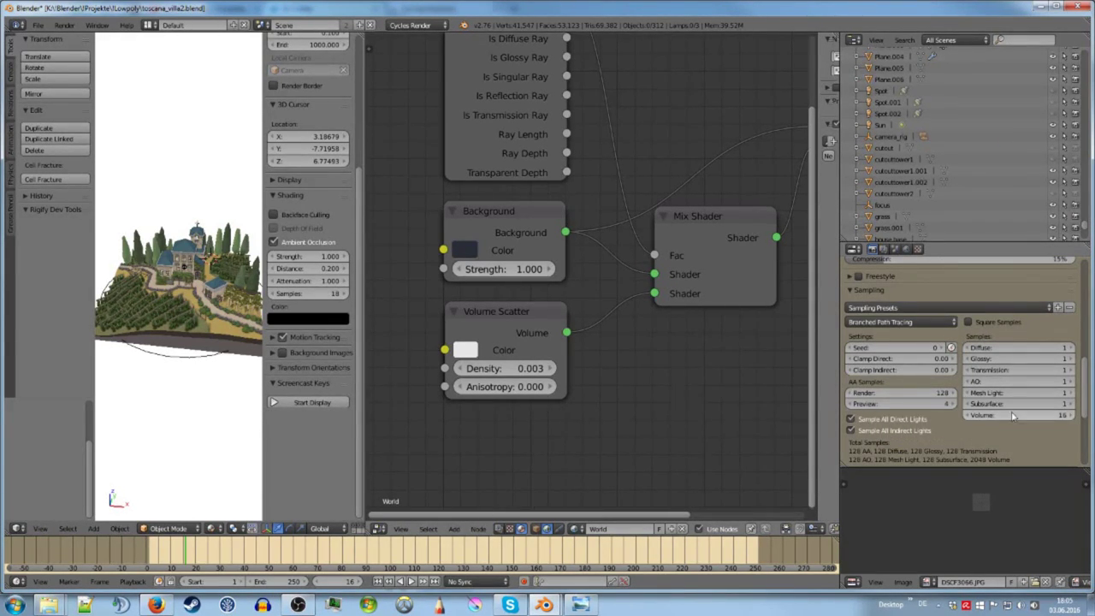
pyautogui.click(905, 323)
pyautogui.click(907, 325)
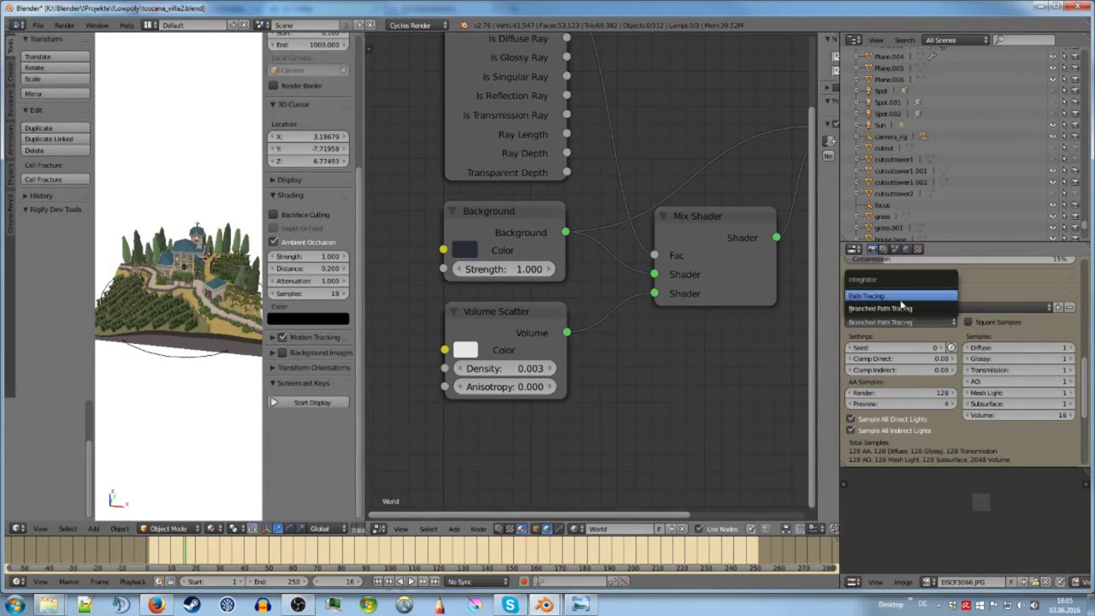
pyautogui.click(900, 296)
pyautogui.click(898, 321)
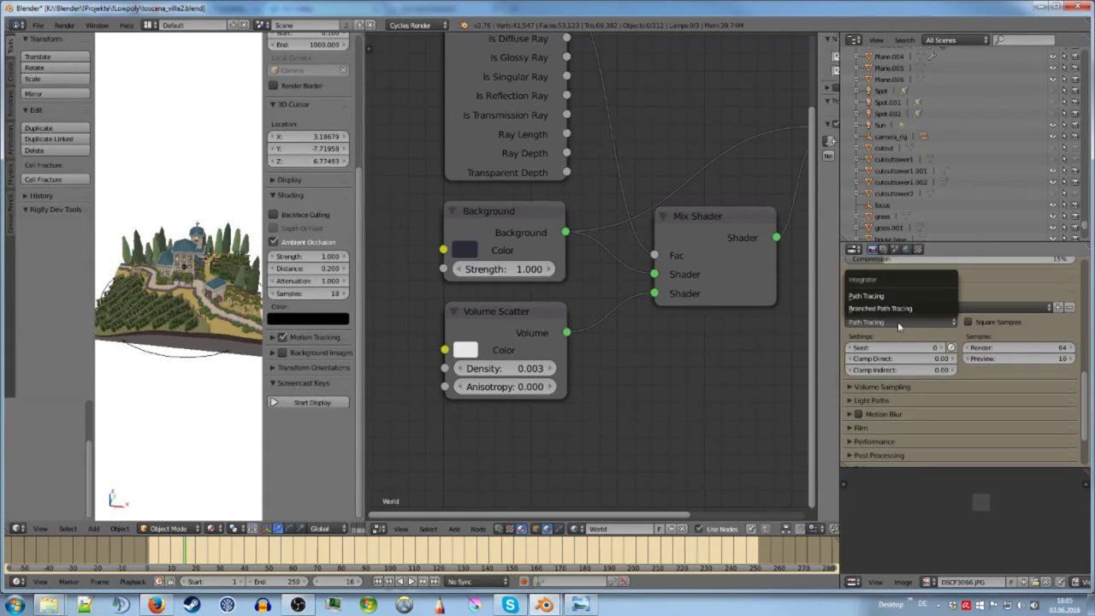
pyautogui.click(900, 309)
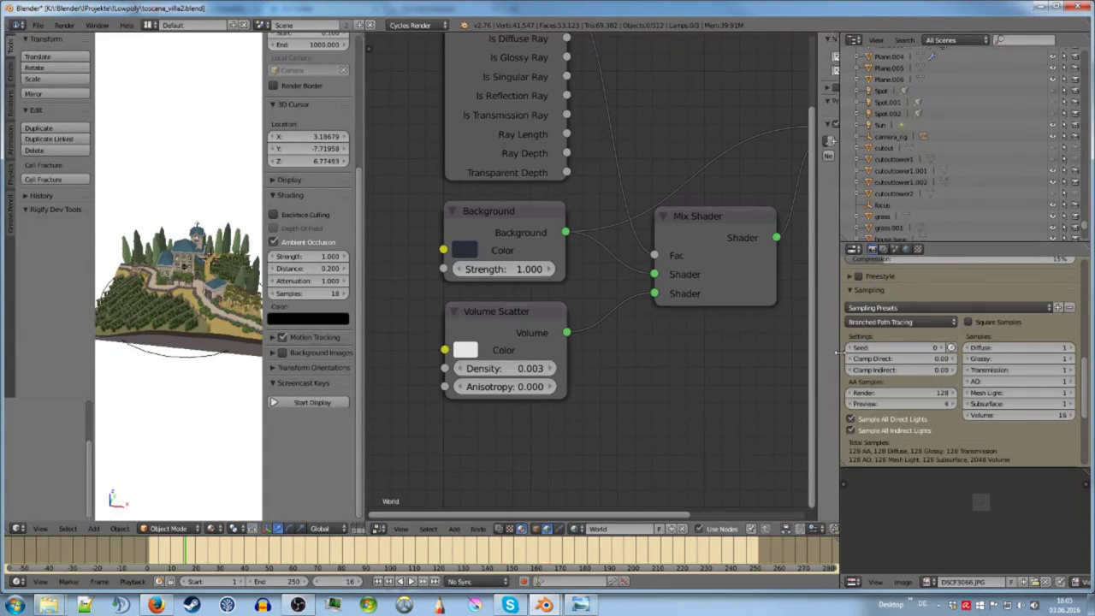
# Step: Widen the node editor, frame all world nodes, and test Volume Scatter anisotropy 0.1–0.2 before resetting to 0.000
pyautogui.moveTo(841, 358); pyautogui.dragTo(925, 358)
pyautogui.press('Home')
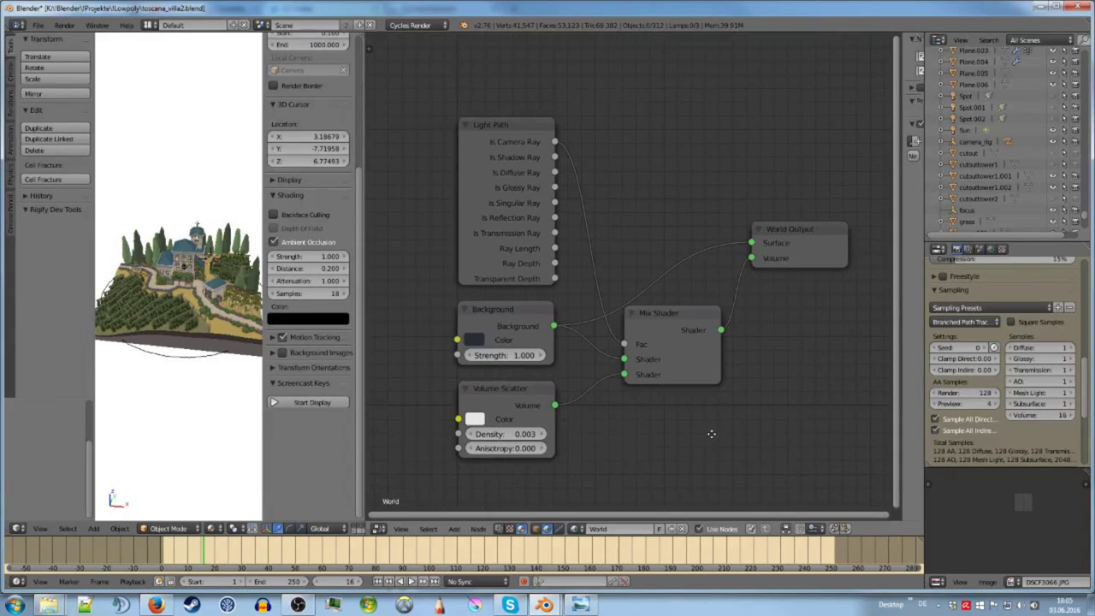
pyautogui.scroll(2, 707, 419)
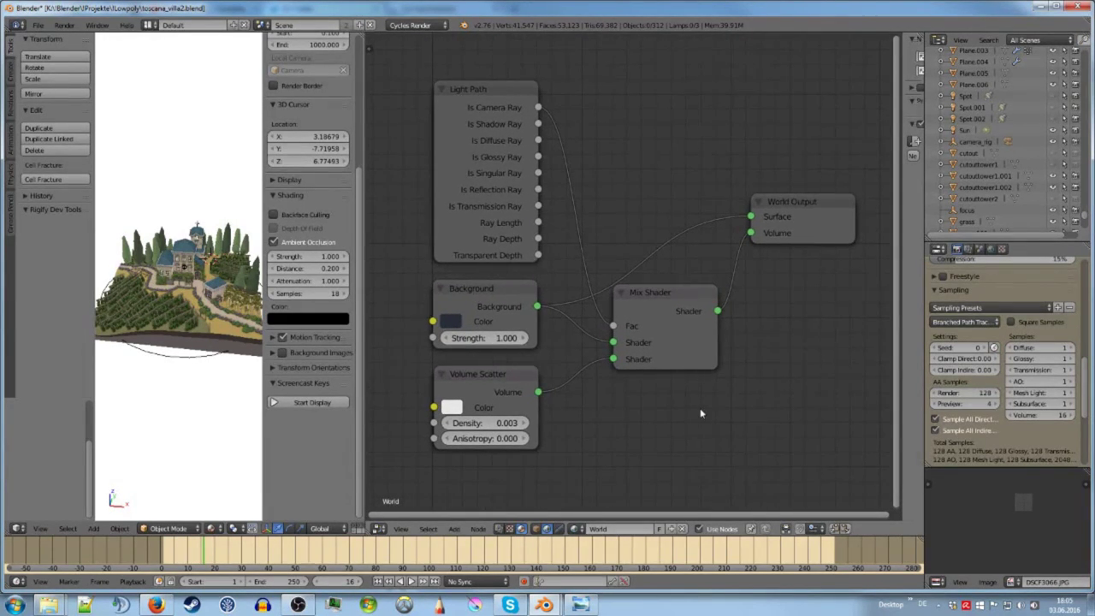
pyautogui.click(527, 438)
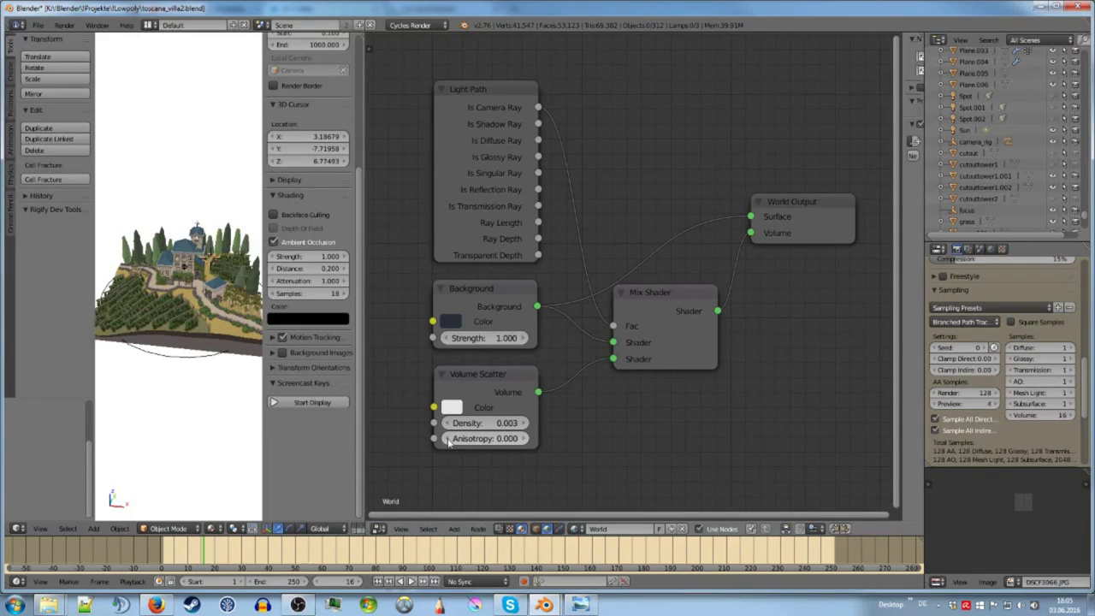
pyautogui.click(526, 438)
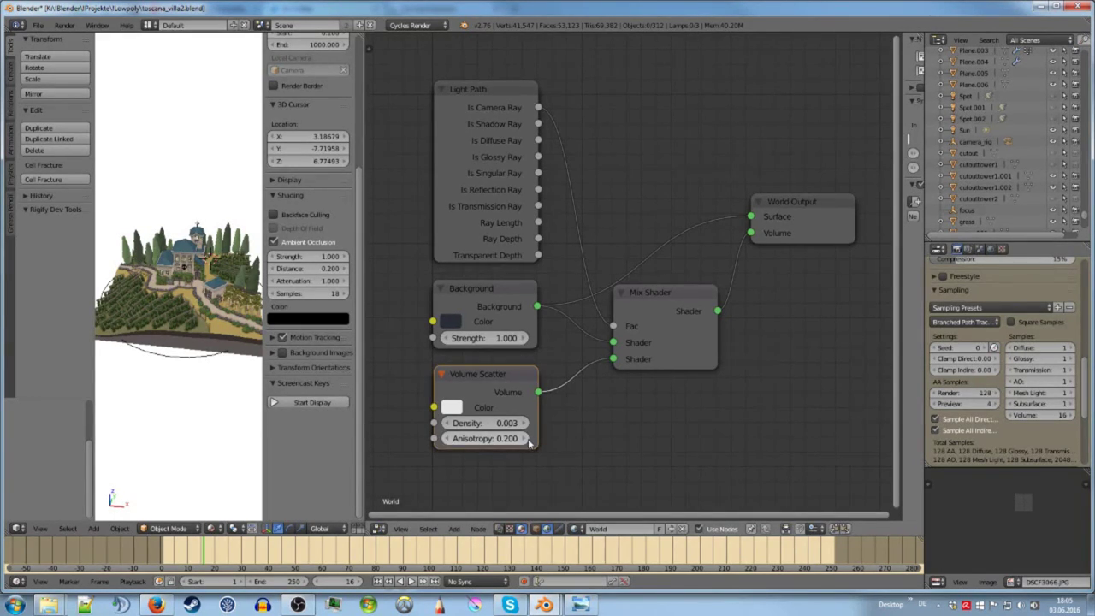
pyautogui.click(447, 439)
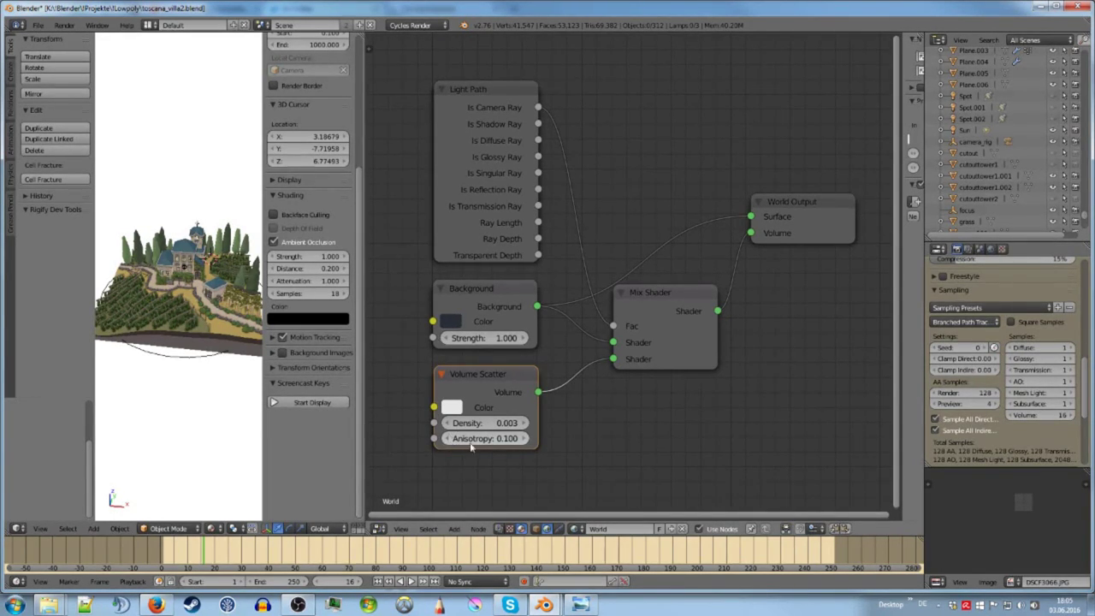
pyautogui.click(522, 438)
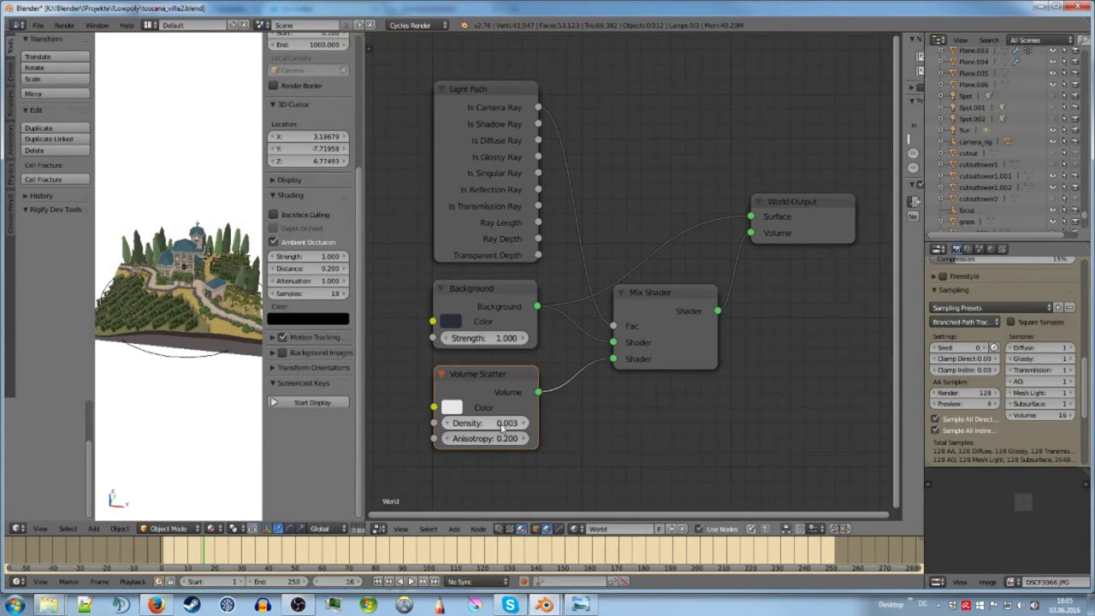
pyautogui.moveTo(484, 438); pyautogui.dragTo(445, 445)
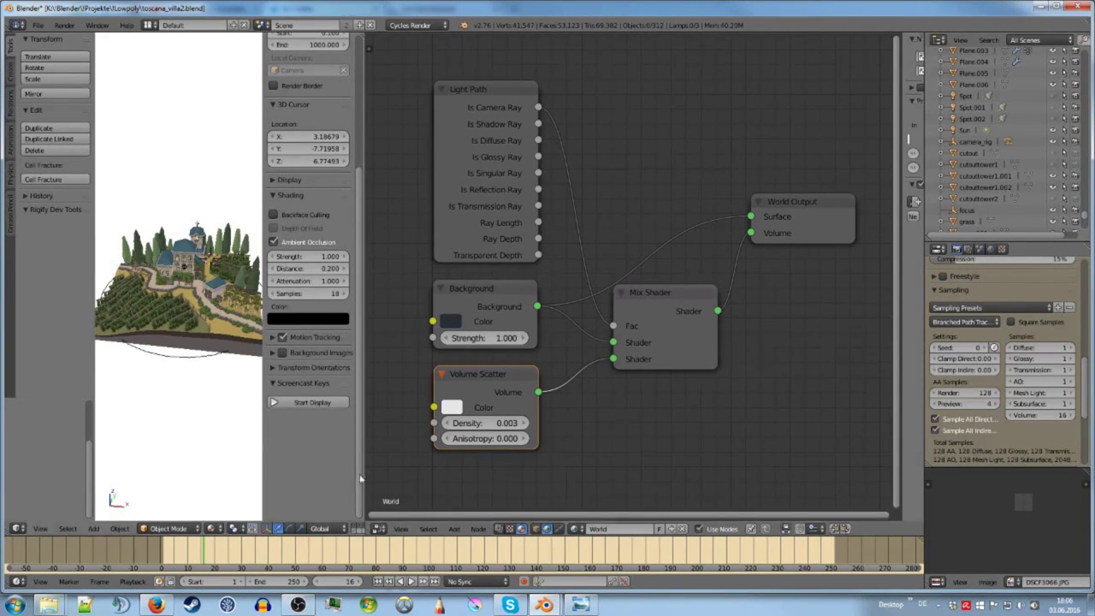
# Step: Widen the 3D viewport and zoom in on the villa
pyautogui.moveTo(364, 479); pyautogui.dragTo(588, 479)
pyautogui.scroll(8, 282, 409)
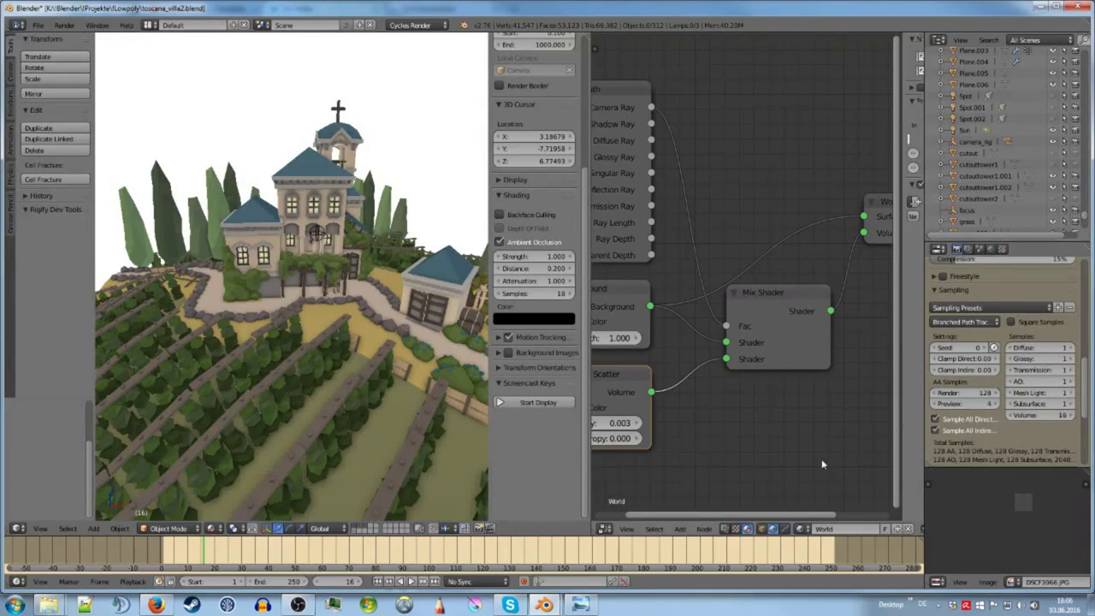
# Step: Compute 128 × 16 = 2048 in Calculator and move its window aside
pyautogui.press('XF86Calculator')
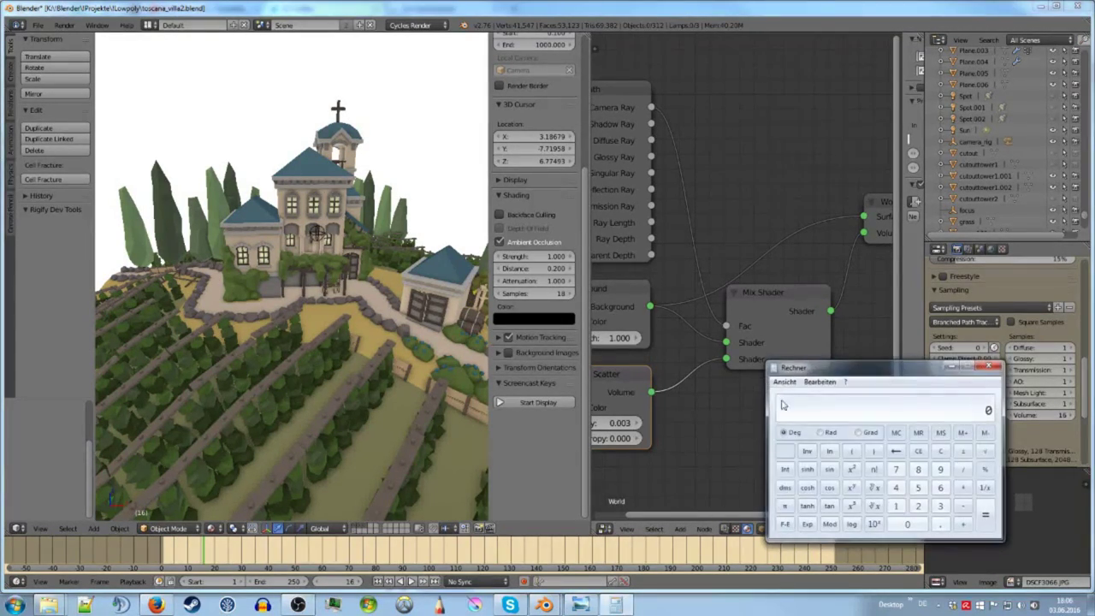
pyautogui.click(895, 506)
pyautogui.click(918, 506)
pyautogui.click(918, 469)
pyautogui.click(962, 487)
pyautogui.click(896, 506)
pyautogui.click(940, 487)
pyautogui.click(986, 512)
pyautogui.moveTo(924, 370); pyautogui.dragTo(708, 323)
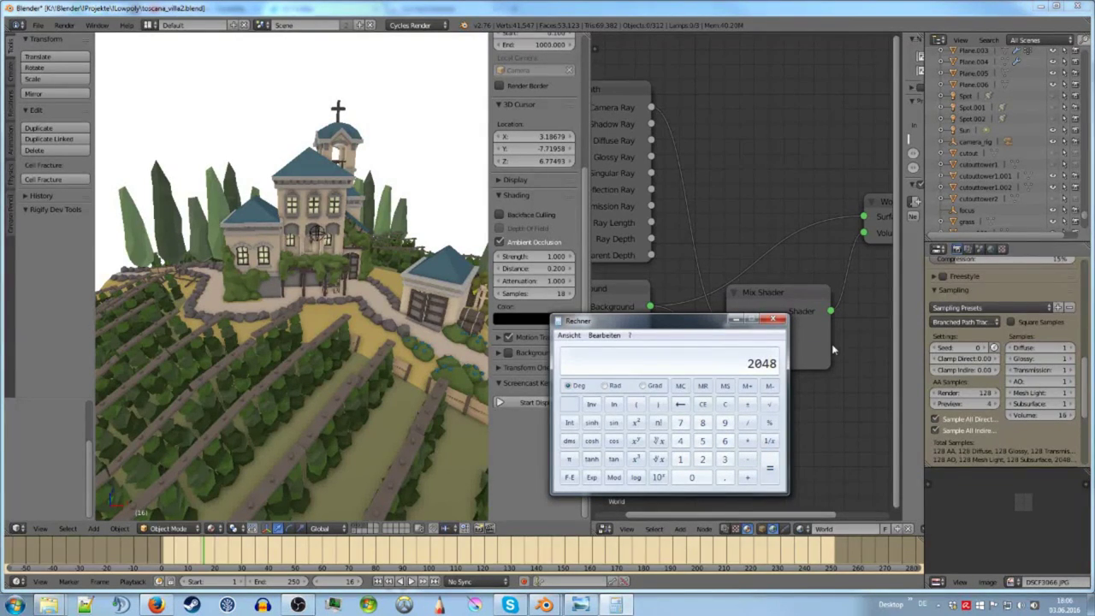
# Step: Close the calculator, then pan and zoom out to show the full world node tree
pyautogui.click(776, 320)
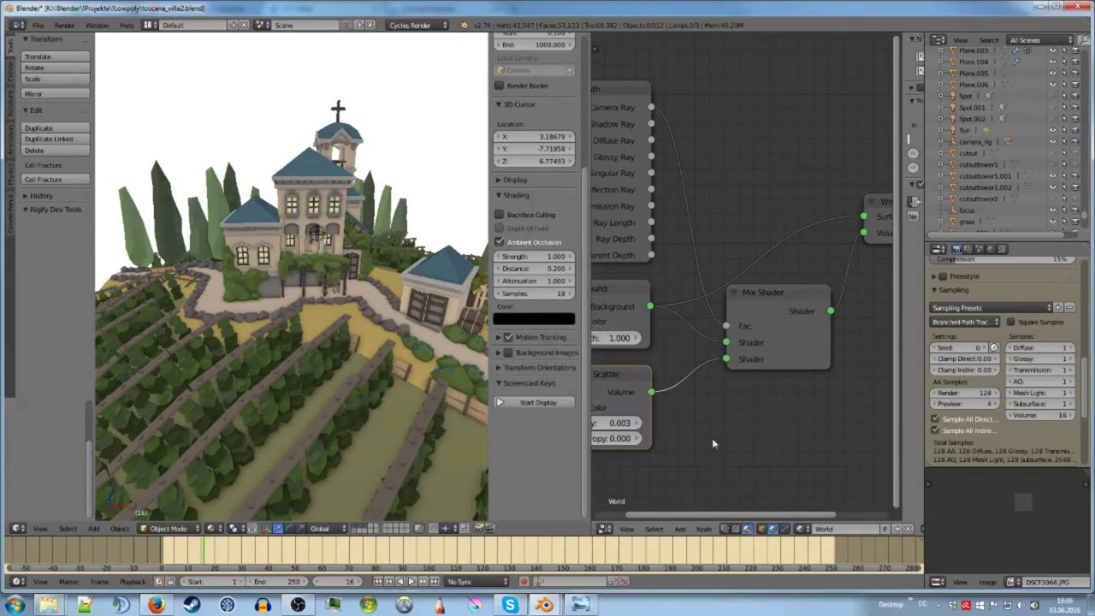
pyautogui.moveTo(714, 445); pyautogui.dragTo(737, 457, button='middle')
pyautogui.scroll(-3, 730, 454)
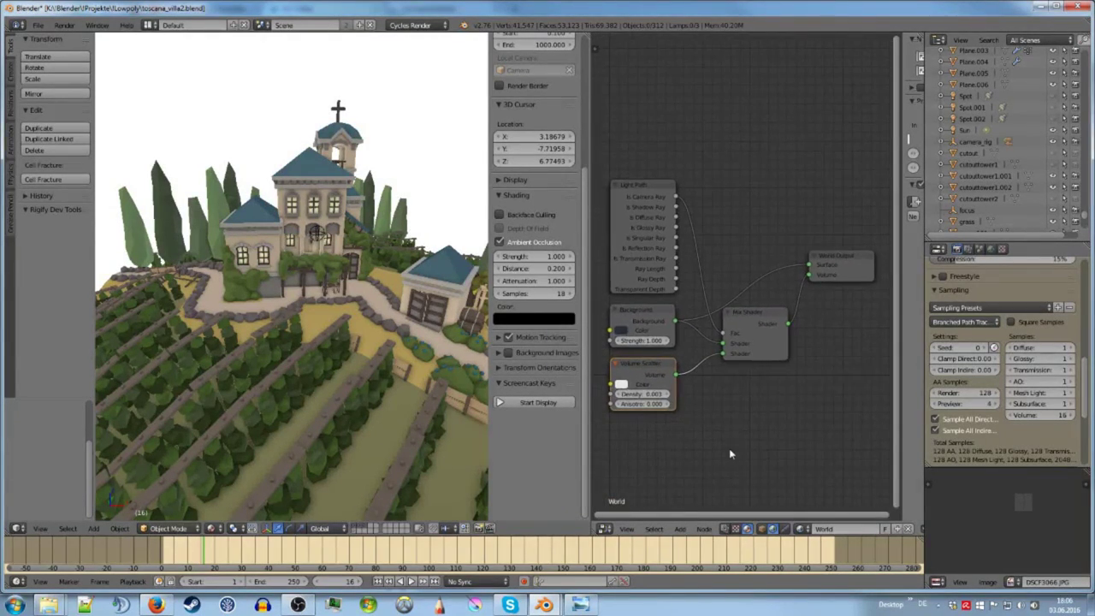